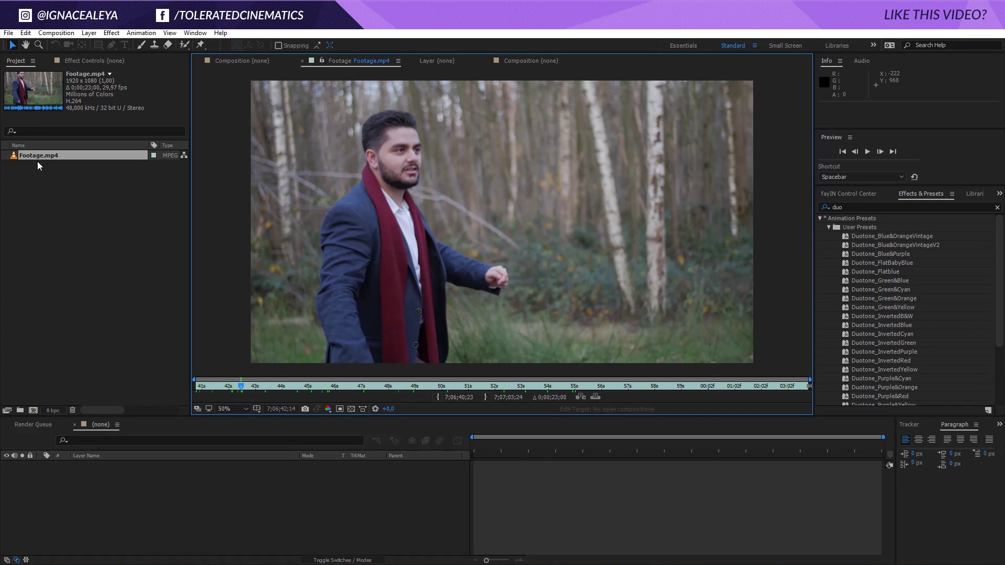
- Build the Footage composition from Footage.mp4, widen the viewer, and start a new comp
{"action": "left_click_drag", "start_coordinate": [43, 154], "coordinate": [33, 410]}
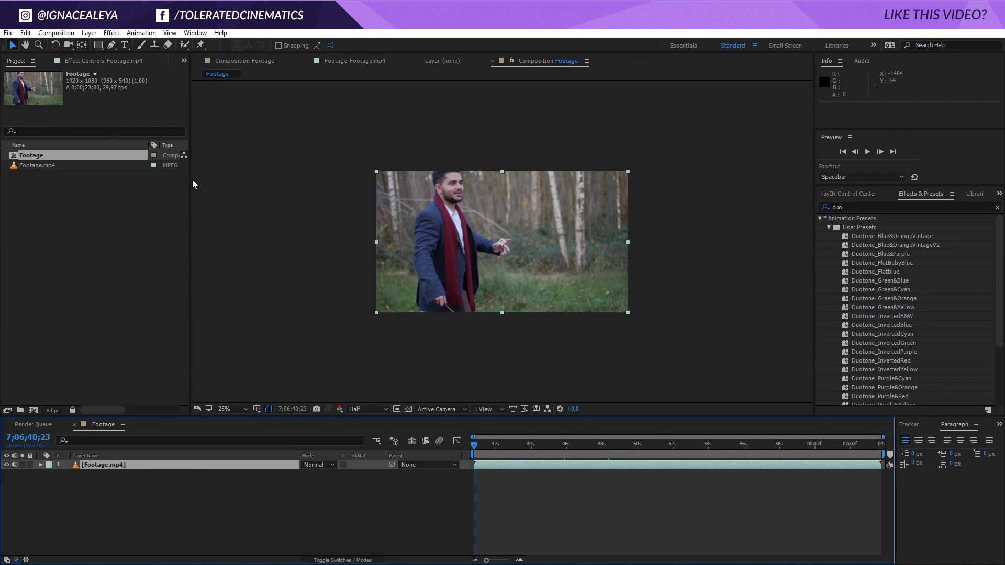
{"action": "left_click_drag", "start_coordinate": [192, 184], "coordinate": [159, 244]}
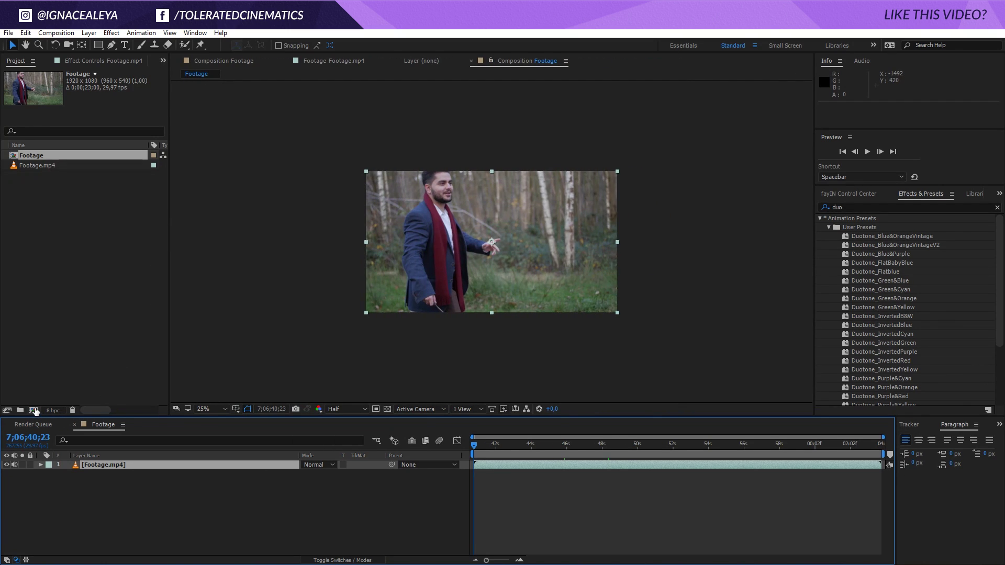
{"action": "left_click", "coordinate": [33, 410]}
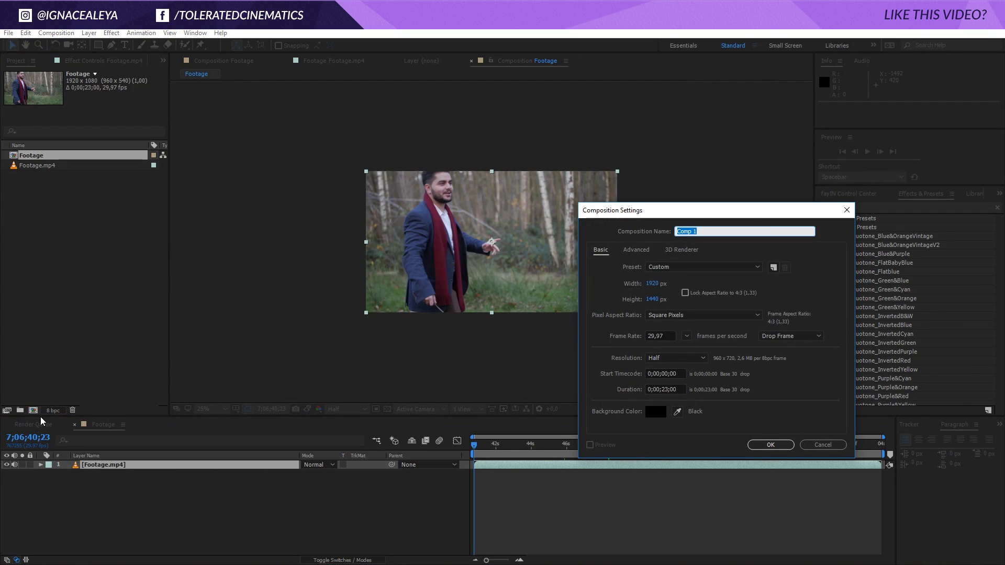
- Name the new comp Main Comp, size it 1920 × 1440, and create it
{"action": "type", "text": "Main"}
{"action": "left_click", "coordinate": [653, 284]}
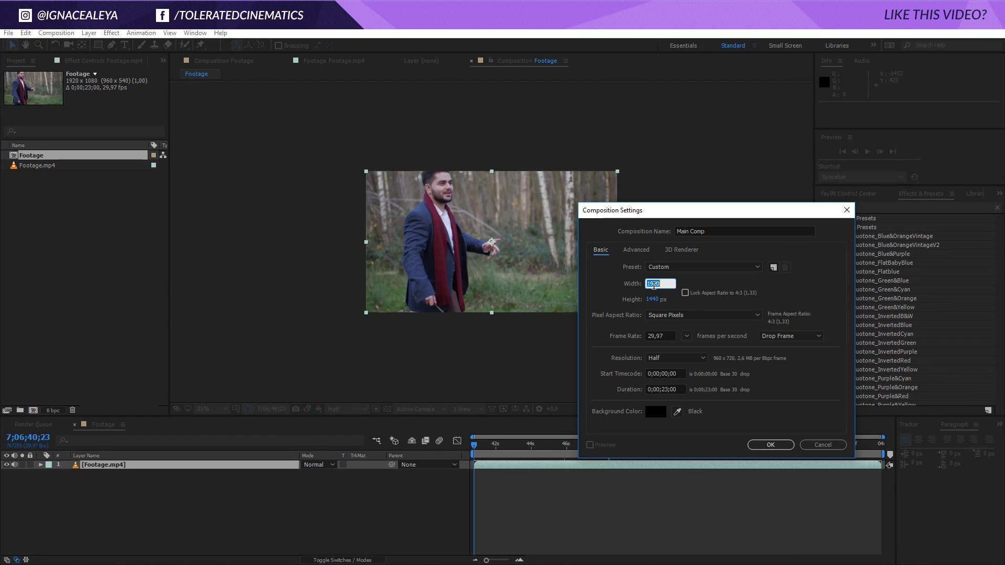
{"action": "left_click", "coordinate": [654, 299]}
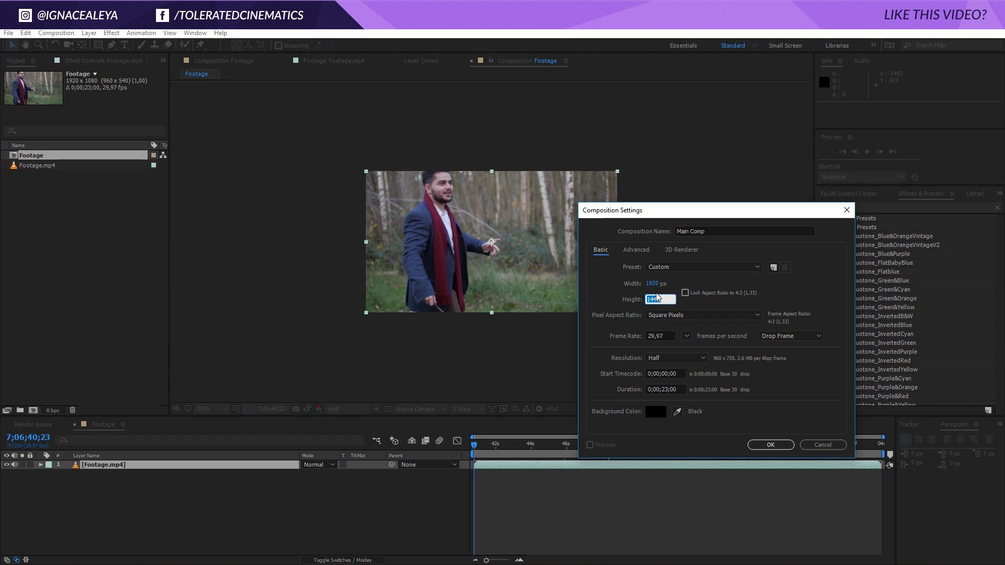
{"action": "type", "text": "1080"}
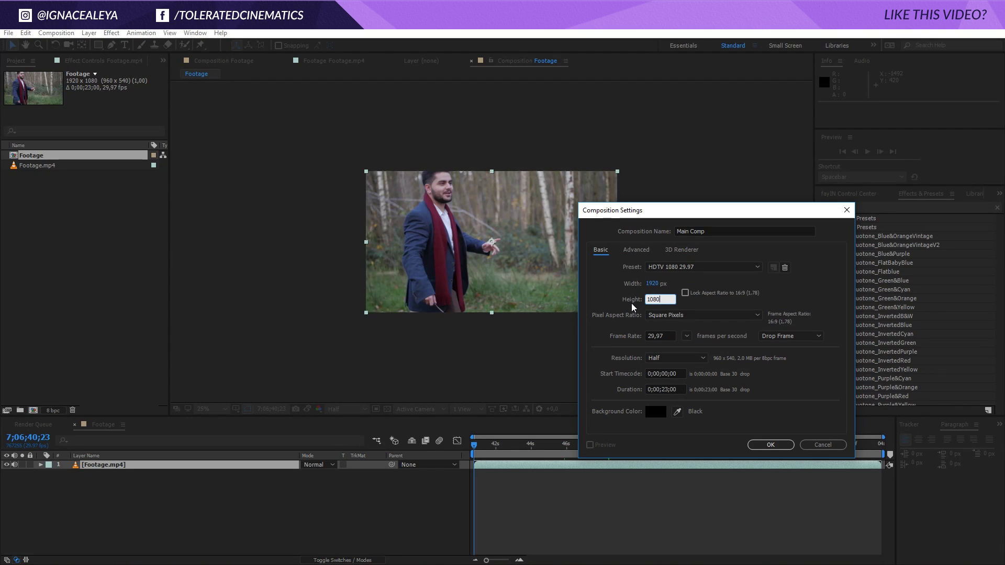
{"action": "left_click", "coordinate": [611, 294]}
{"action": "left_click", "coordinate": [657, 299]}
{"action": "type", "text": "1440"}
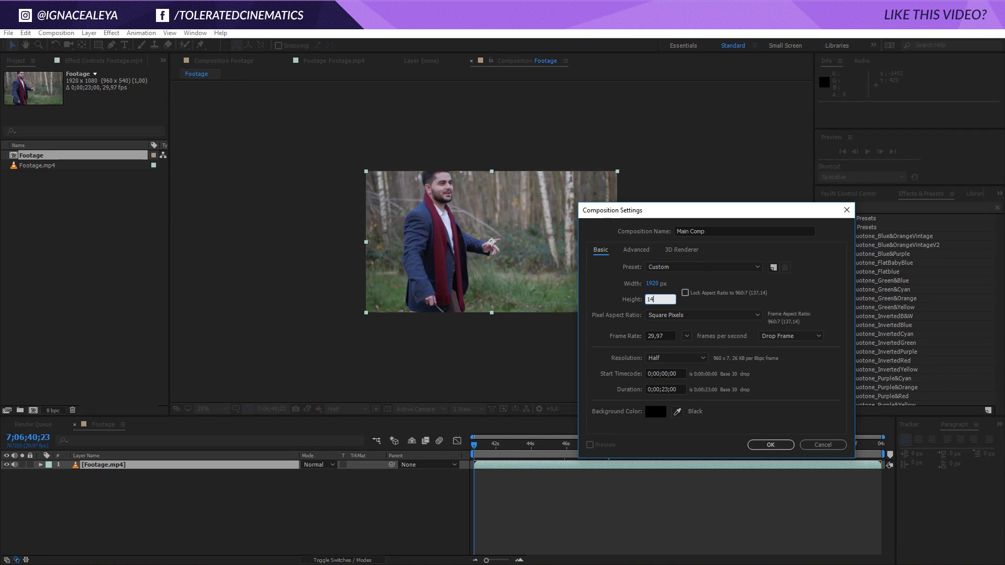
{"action": "left_click", "coordinate": [634, 306]}
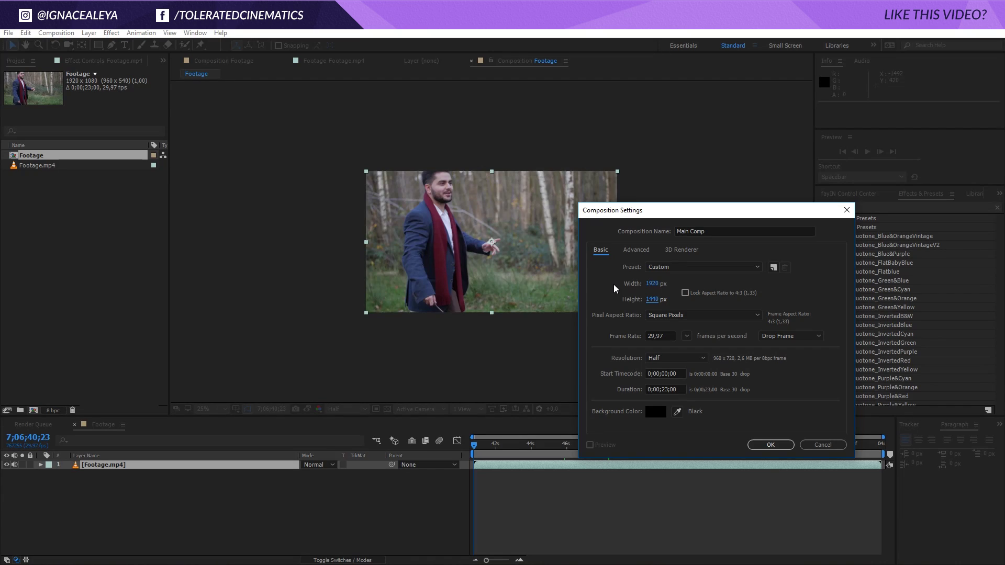
{"action": "left_click", "coordinate": [770, 444]}
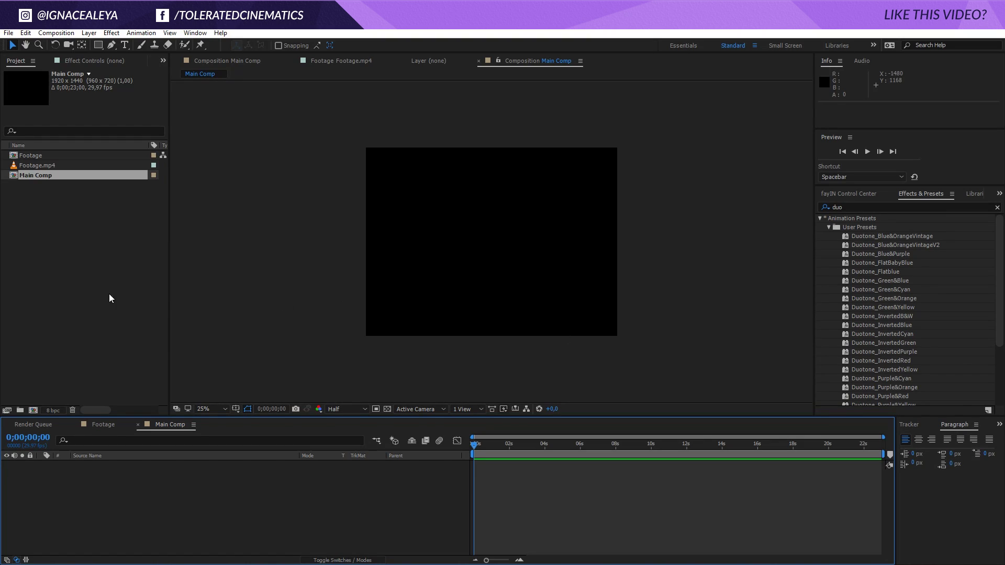
- Add the Footage comp to Main Comp, scale it to 136%, and shift it right to fill the frame
{"action": "left_click_drag", "start_coordinate": [32, 156], "coordinate": [188, 482]}
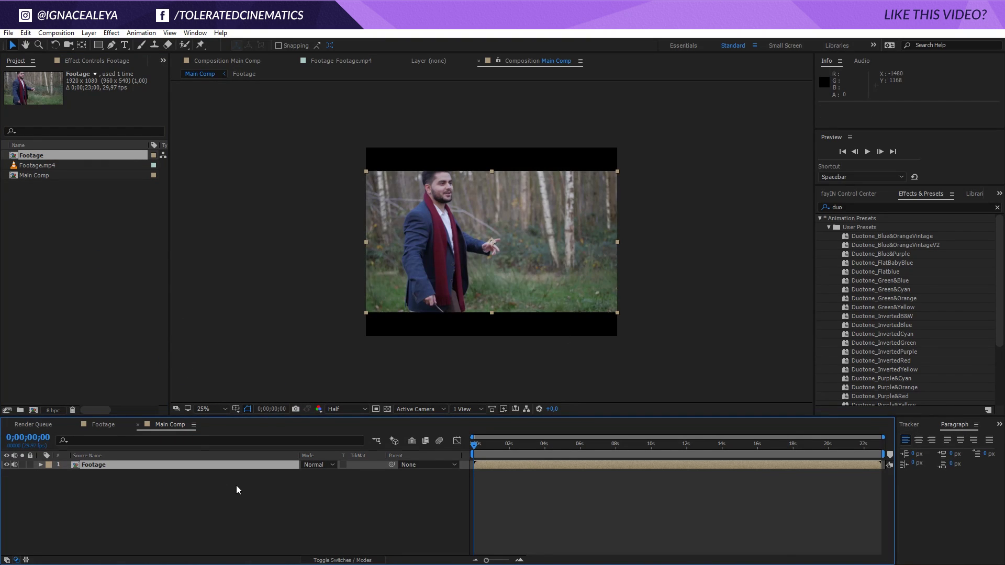
{"action": "key", "text": "s"}
{"action": "left_click_drag", "start_coordinate": [322, 476], "coordinate": [343, 476]}
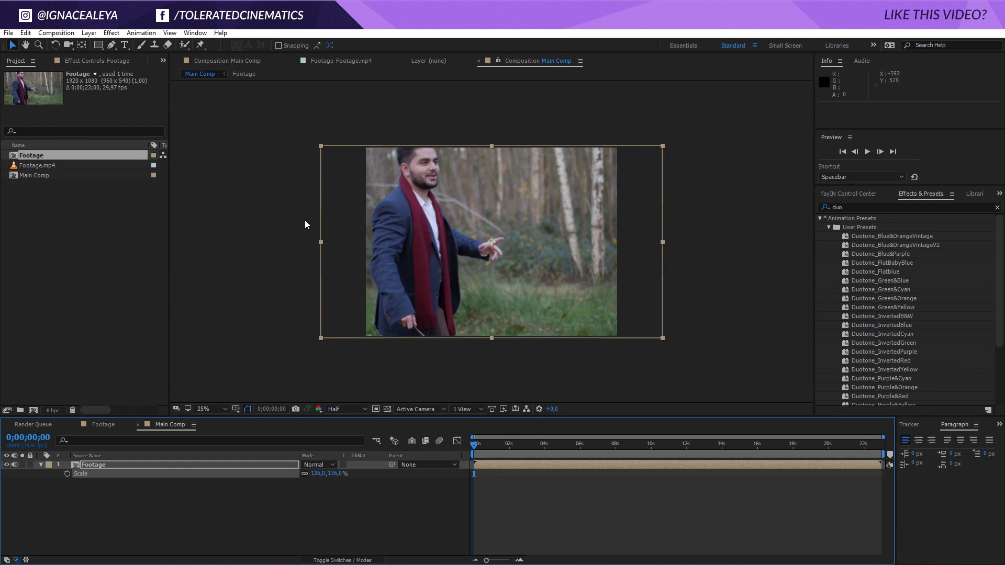
{"action": "left_click_drag", "start_coordinate": [415, 255], "coordinate": [440, 255]}
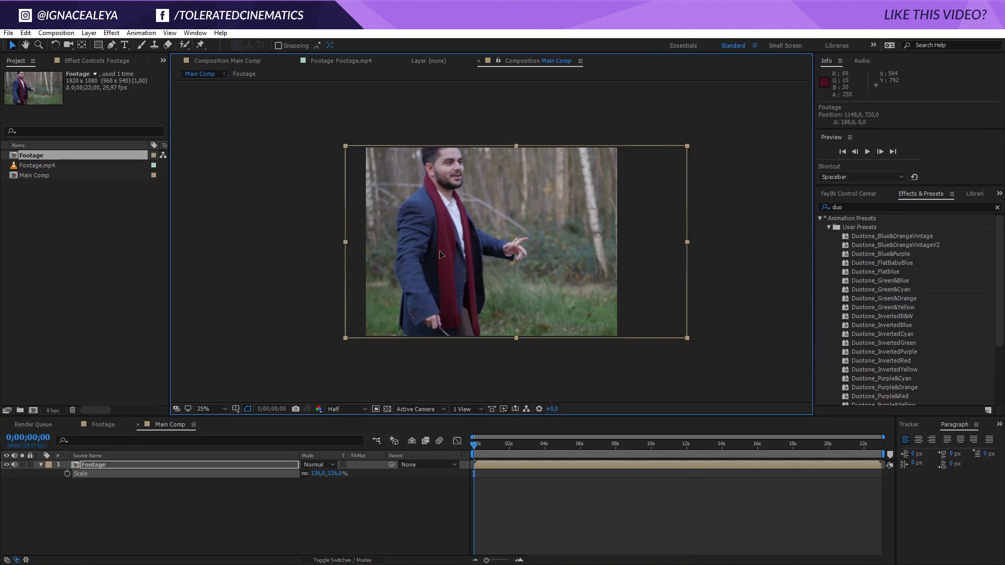
{"action": "left_click", "coordinate": [500, 477]}
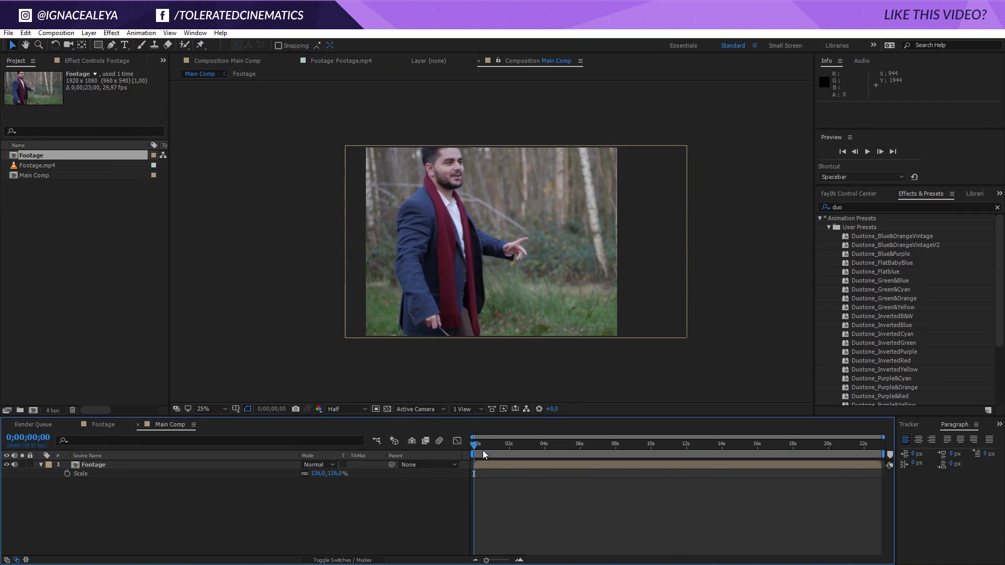
{"action": "left_click_drag", "start_coordinate": [483, 450], "coordinate": [576, 462]}
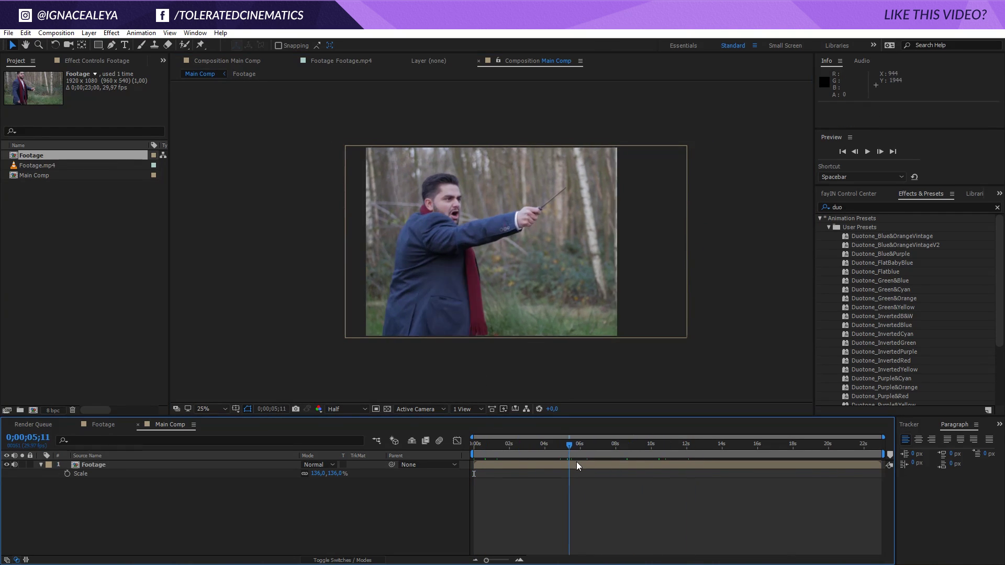
- End the work area at the playhead and trim Main Comp to the work area
{"action": "key", "text": "n"}
{"action": "right_click", "coordinate": [550, 453]}
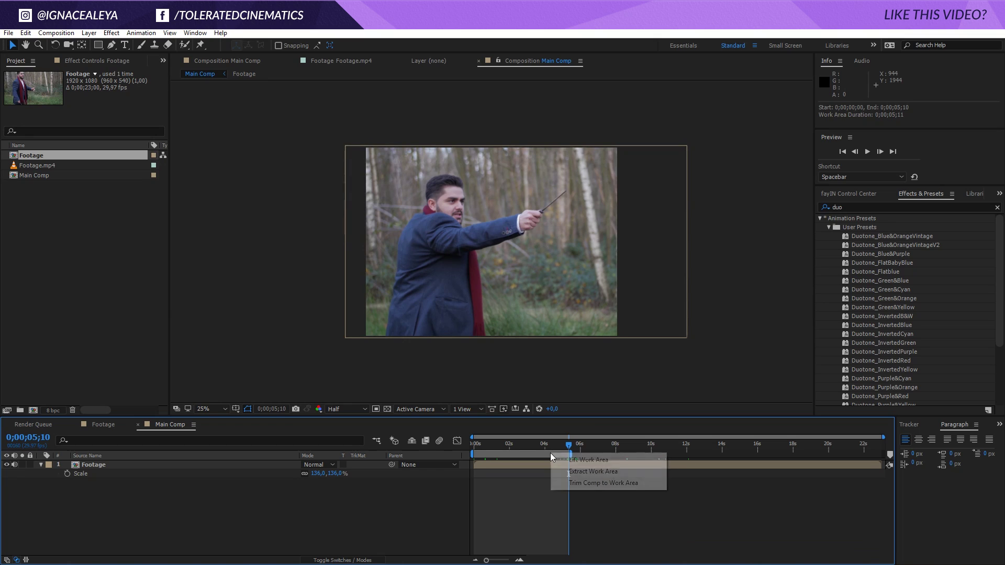
{"action": "left_click", "coordinate": [569, 482]}
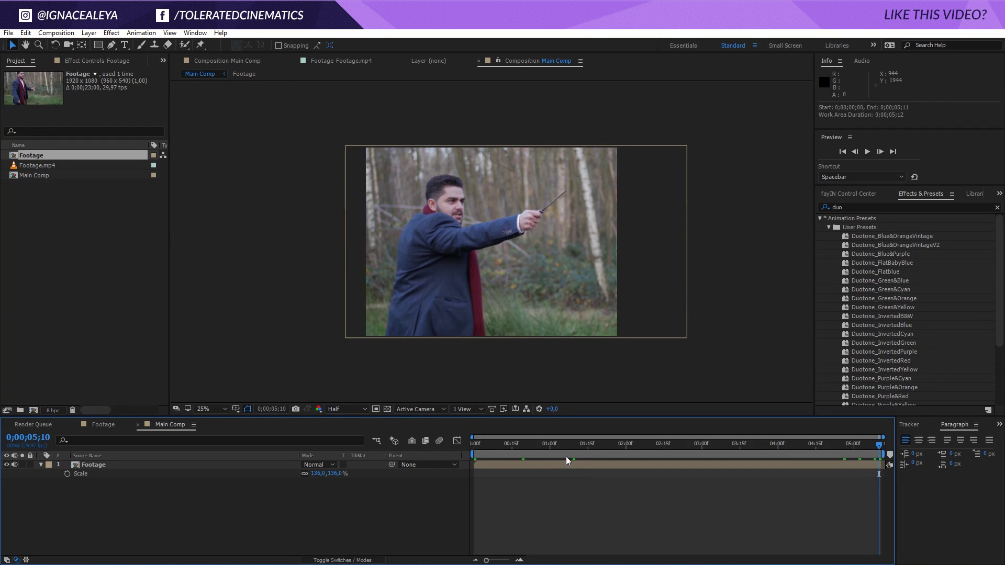
- Collapse the Footage layer's Scale, check inside the Footage precomp, and return to Main Comp
{"action": "left_click", "coordinate": [544, 460]}
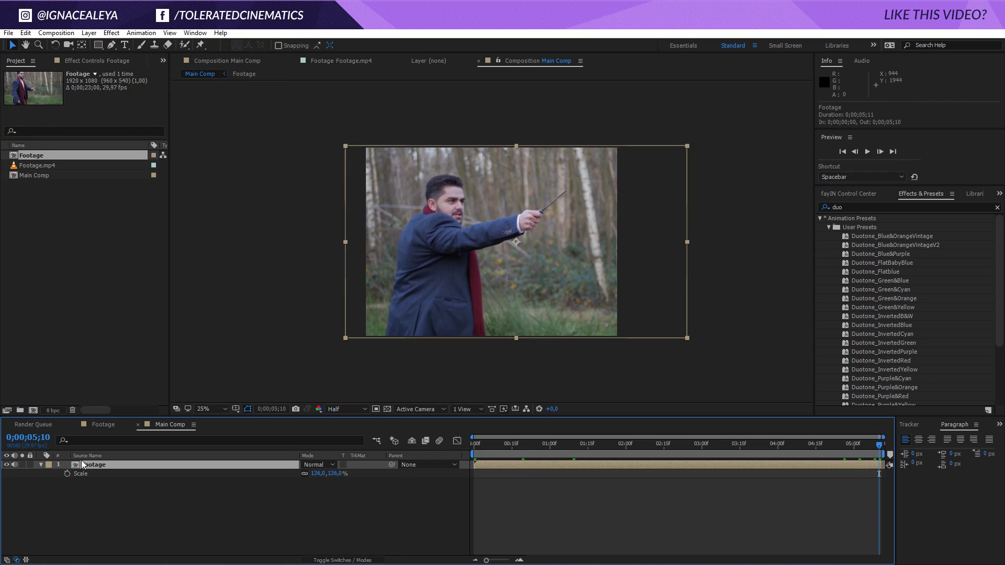
{"action": "left_click", "coordinate": [42, 464]}
{"action": "double_click", "coordinate": [93, 468]}
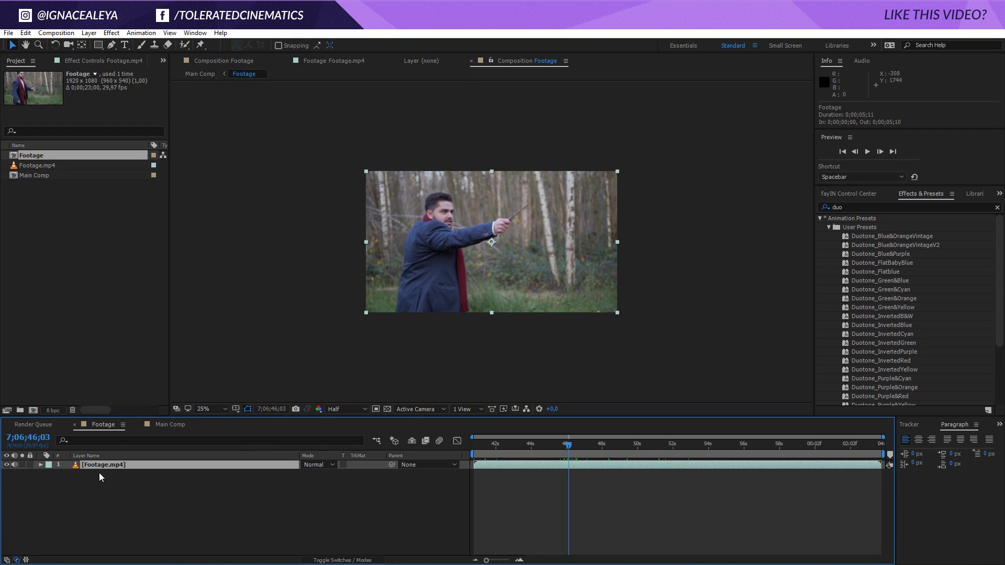
{"action": "left_click", "coordinate": [169, 425]}
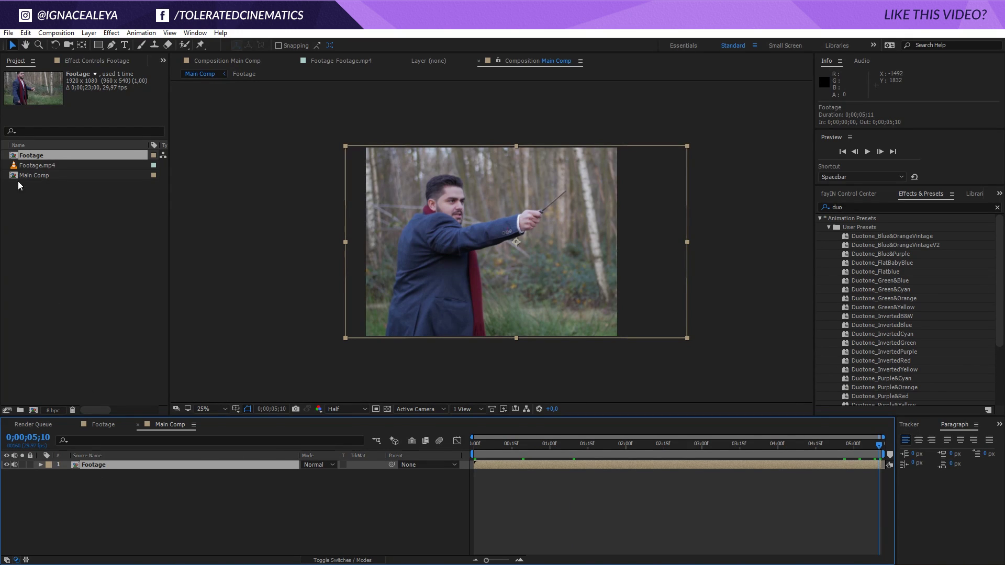
{"action": "left_click", "coordinate": [25, 32]}
- Duplicate the Footage layer and rename the copy Red
{"action": "left_click", "coordinate": [40, 168]}
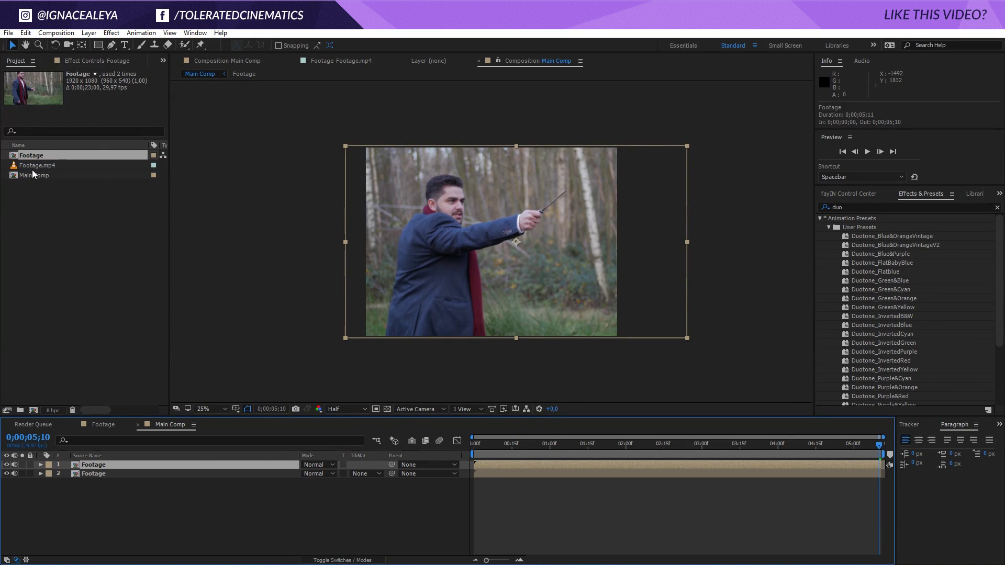
{"action": "key", "text": "Return"}
{"action": "type", "text": "Red"}
{"action": "key", "text": "Return"}
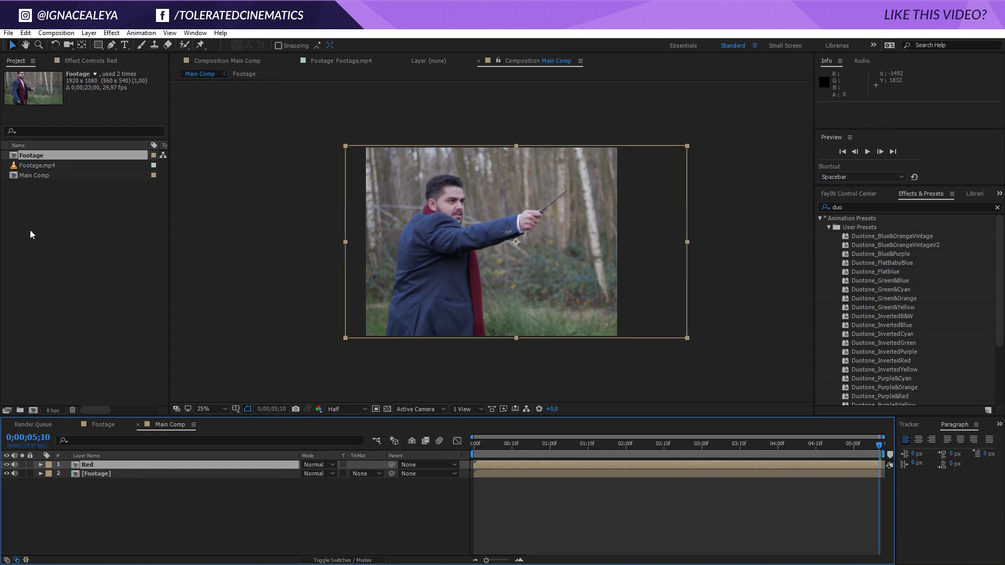
- Apply Set Channels to Red with the green and blue channels turned Off
{"action": "left_click", "coordinate": [852, 206]}
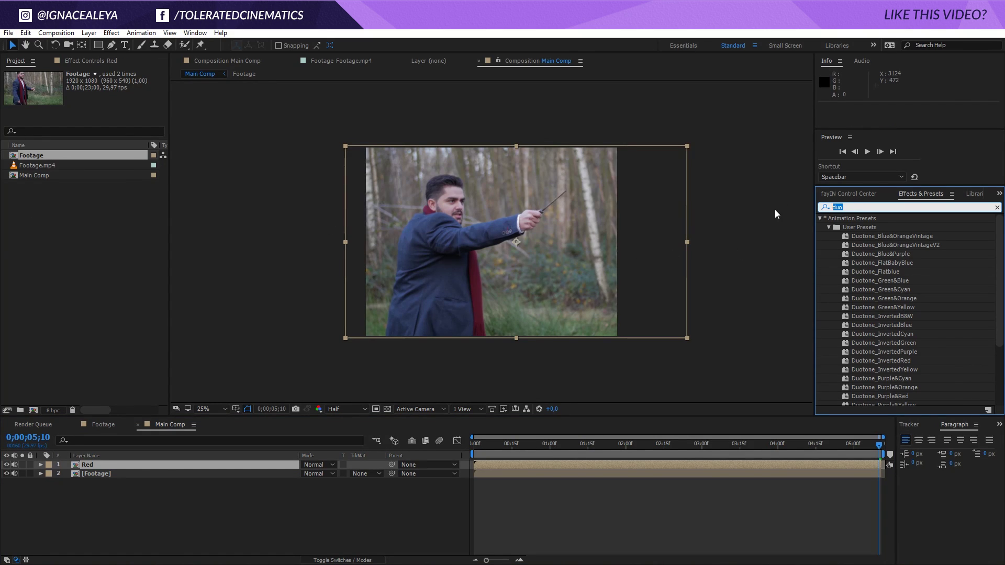
{"action": "type", "text": "set"}
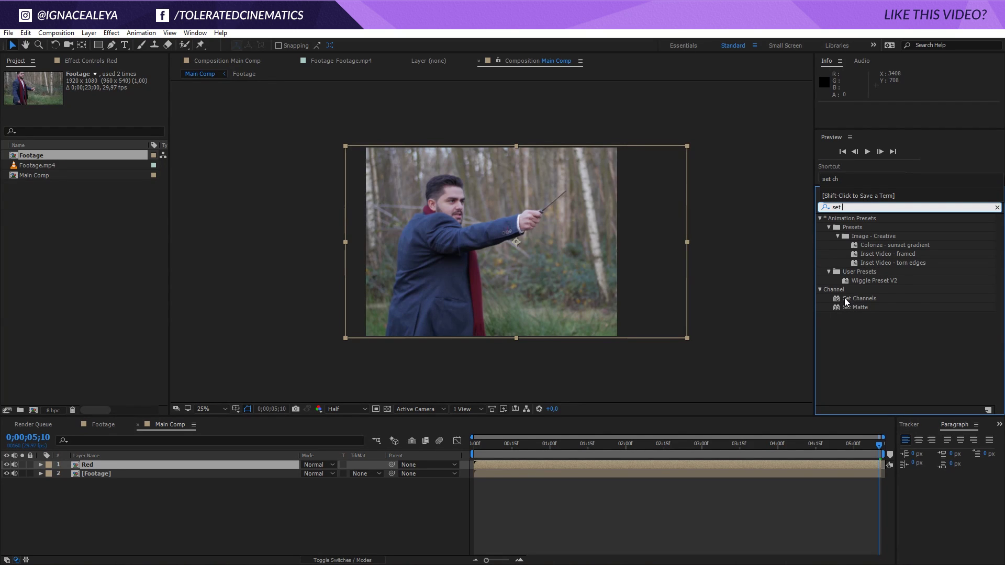
{"action": "left_click_drag", "start_coordinate": [846, 297], "coordinate": [127, 464]}
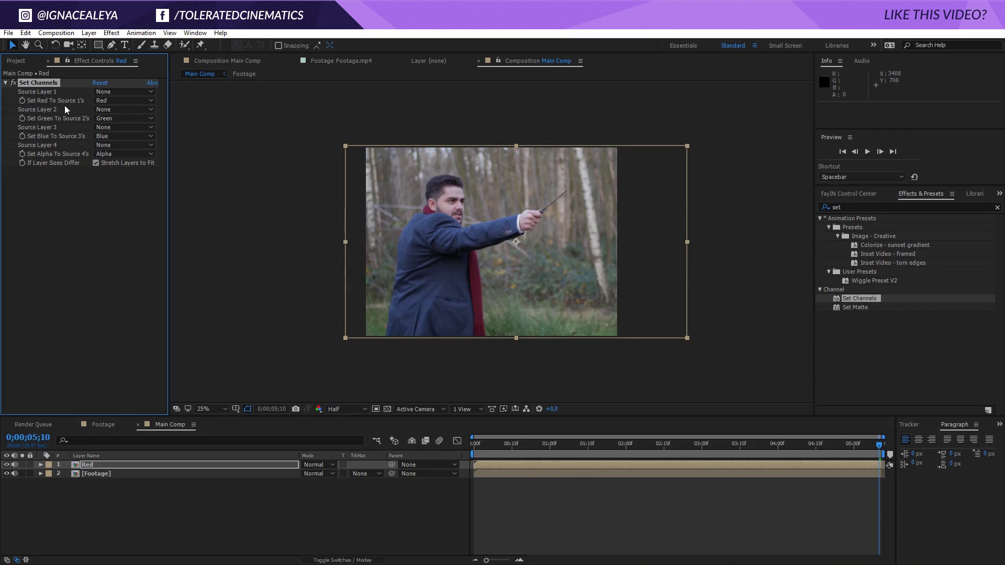
{"action": "left_click", "coordinate": [107, 119]}
{"action": "left_click", "coordinate": [110, 235]}
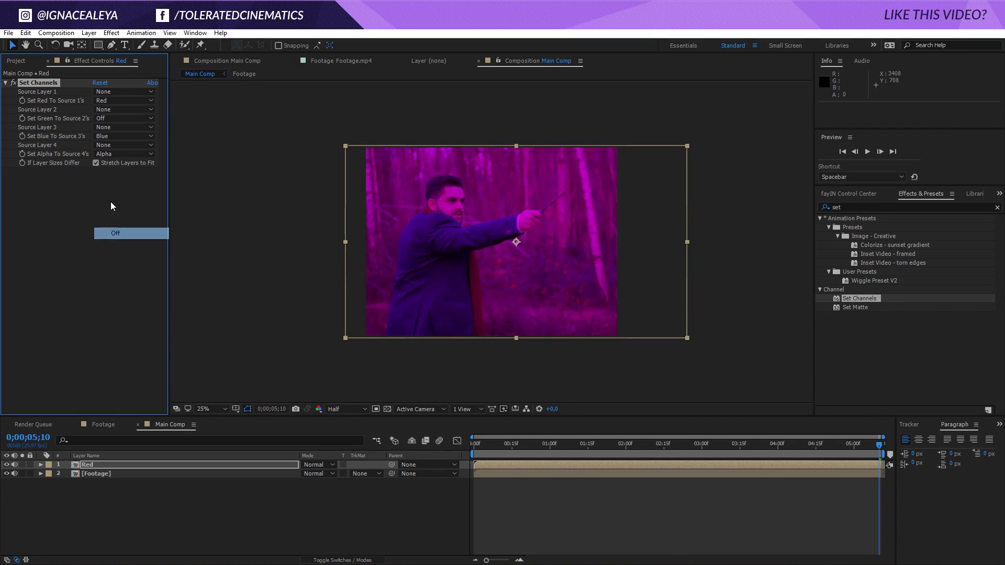
{"action": "left_click", "coordinate": [106, 137]}
{"action": "left_click", "coordinate": [119, 254]}
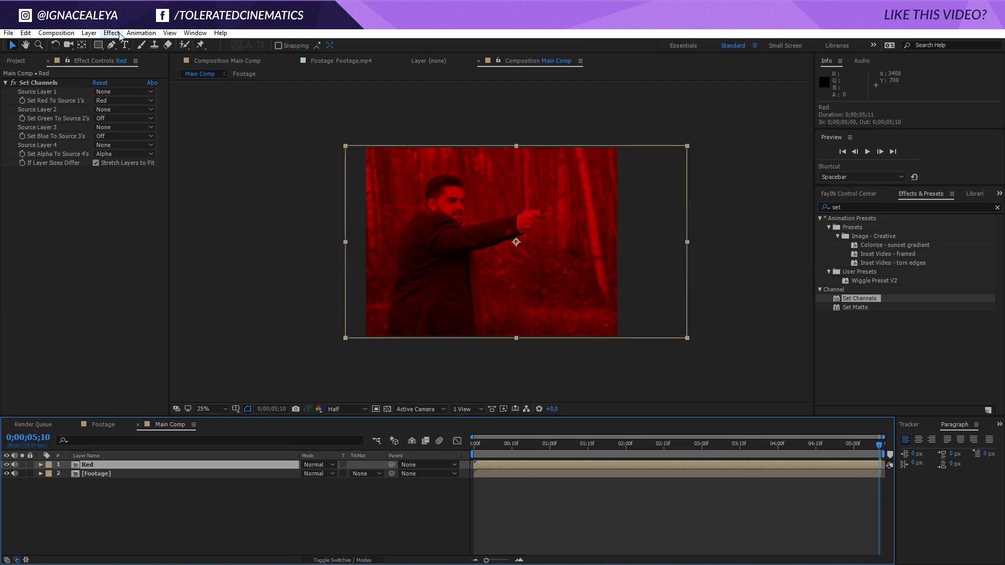
- Add Gaussian Blur to the Red layer with Blurriness 25
{"action": "left_click", "coordinate": [119, 34]}
{"action": "mouse_move", "coordinate": [92, 114]}
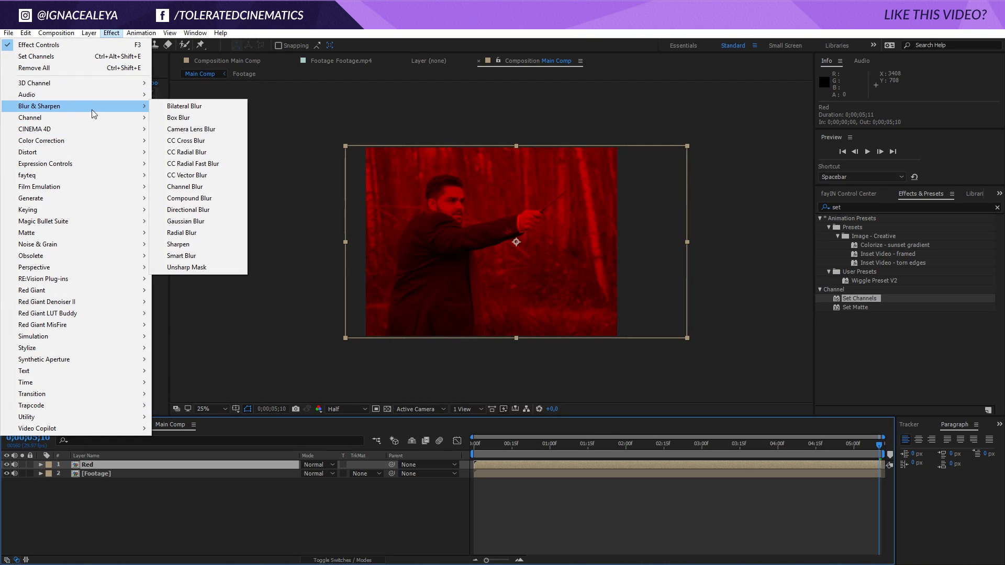
{"action": "left_click", "coordinate": [186, 221]}
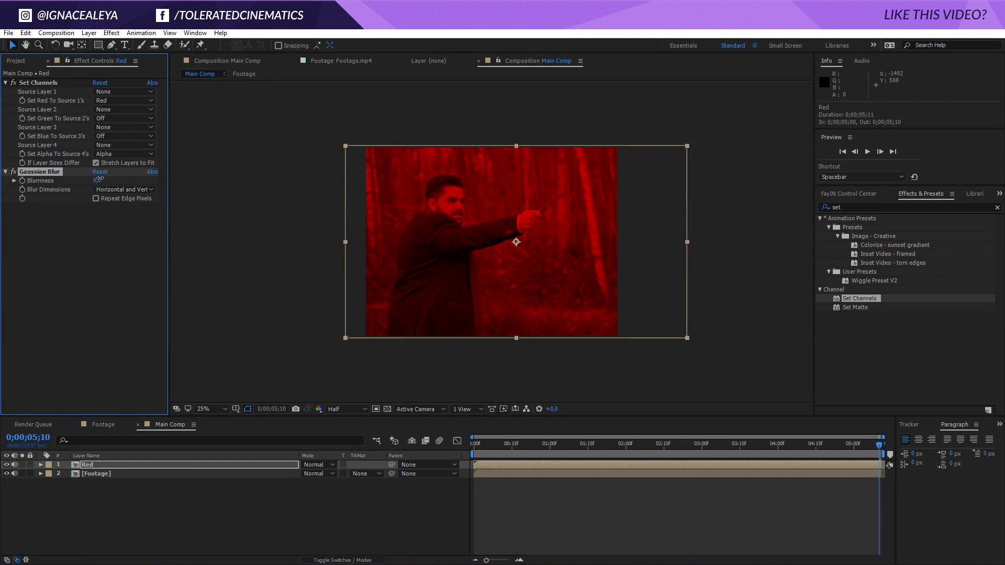
{"action": "left_click_drag", "start_coordinate": [99, 179], "coordinate": [99, 198]}
- Duplicate the Red layer and rename the copy Green
{"action": "left_click", "coordinate": [187, 463]}
{"action": "key", "text": "ctrl+d"}
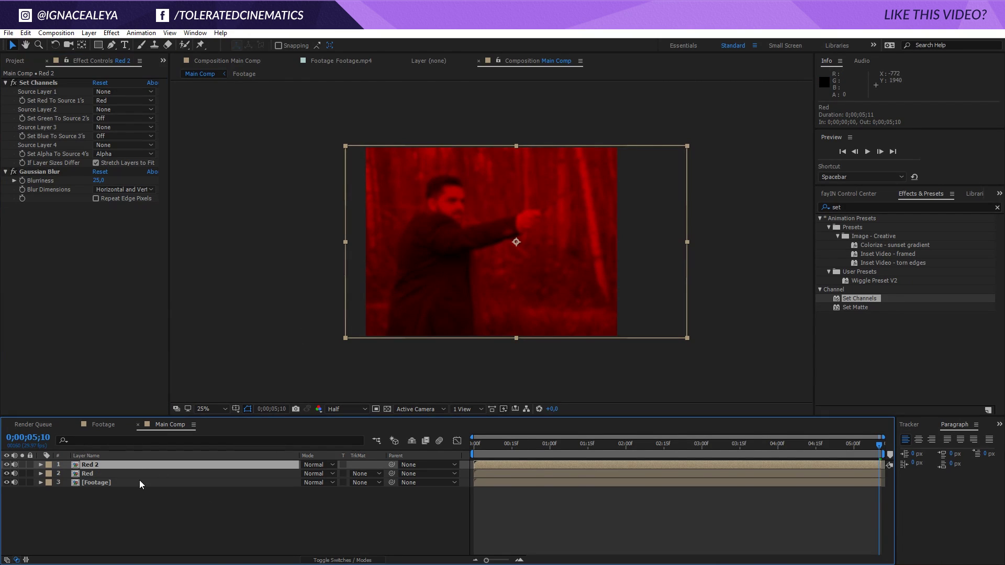
{"action": "key", "text": "Return"}
{"action": "type", "text": "Green"}
{"action": "key", "text": "Return"}
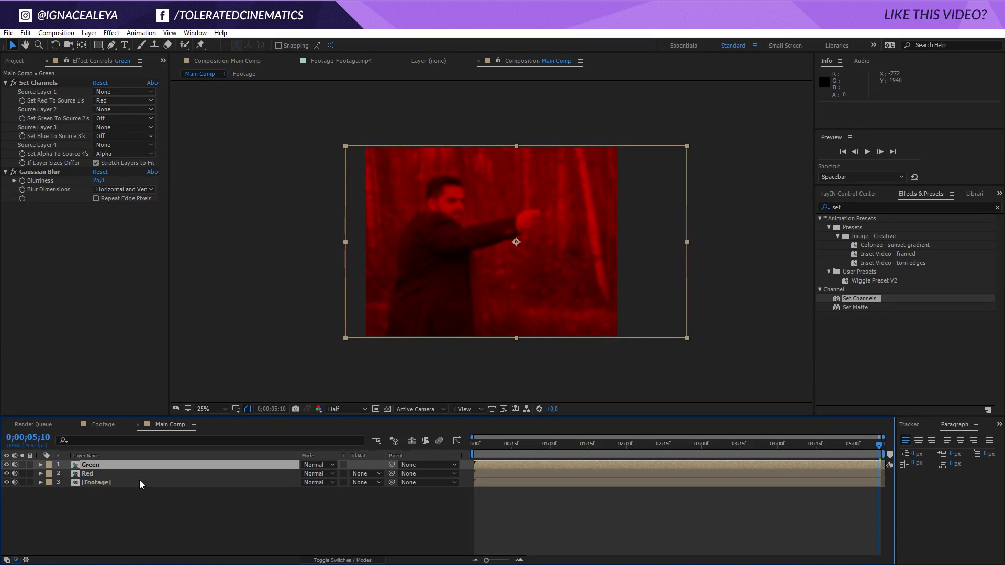
- In Set Channels turn Red Off and set Green to the Green source, then duplicate the layer
{"action": "left_click", "coordinate": [131, 101]}
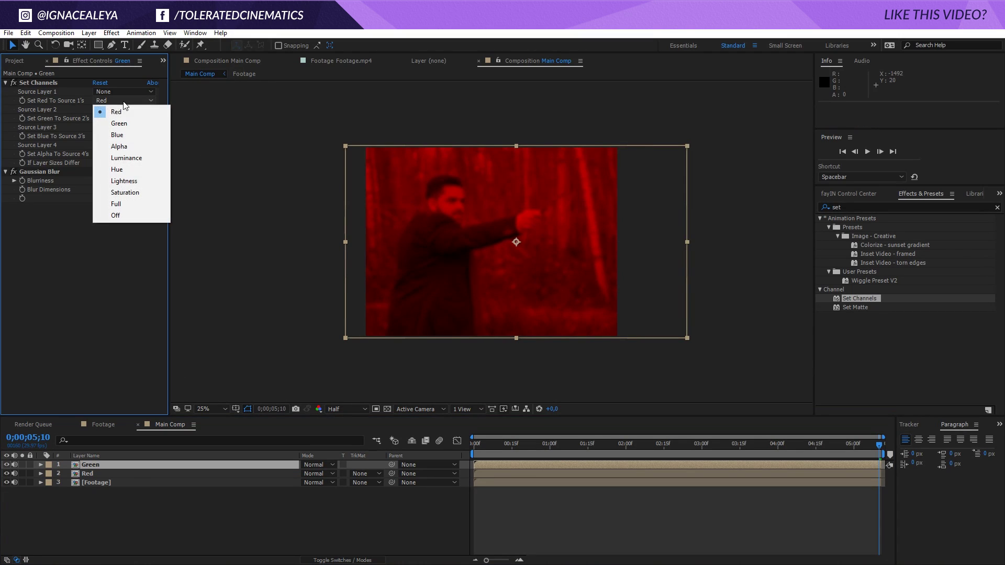
{"action": "left_click", "coordinate": [134, 205]}
{"action": "left_click", "coordinate": [105, 126]}
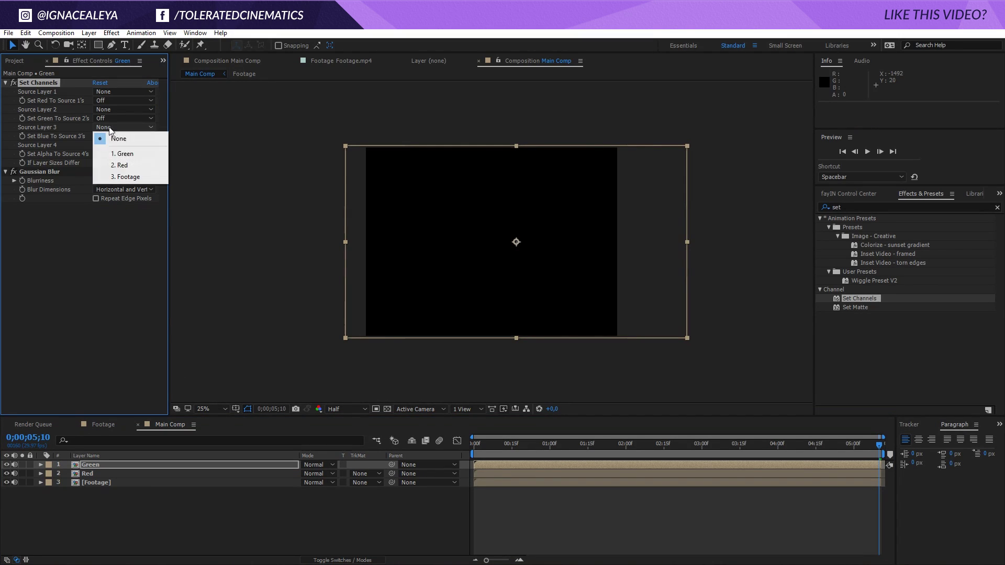
{"action": "left_click", "coordinate": [78, 122]}
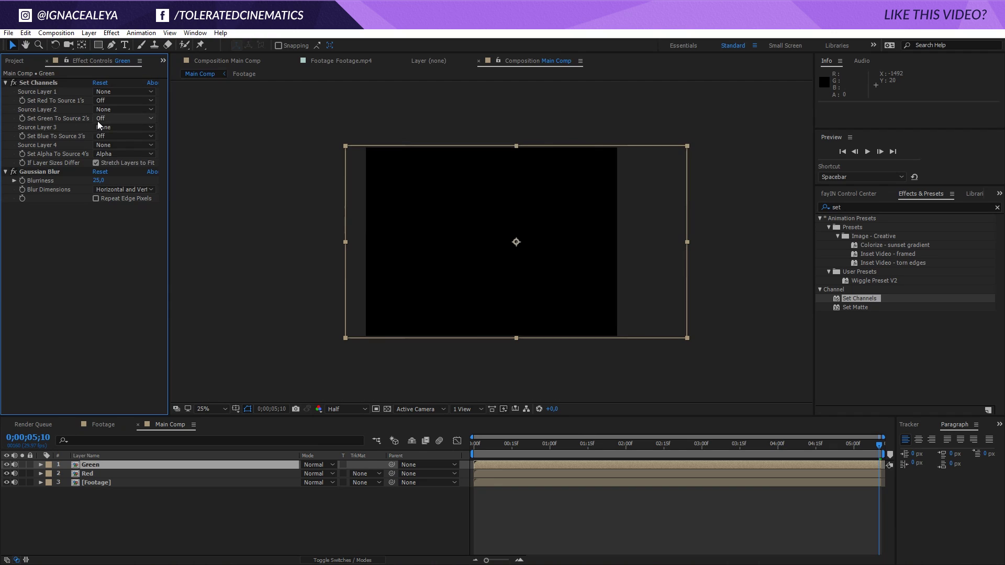
{"action": "left_click", "coordinate": [98, 120]}
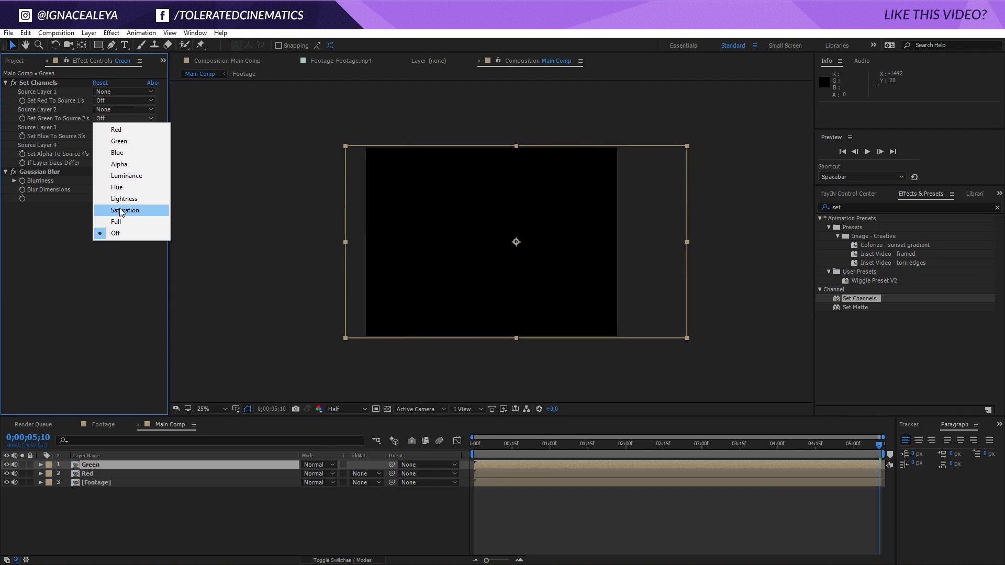
{"action": "left_click", "coordinate": [130, 142]}
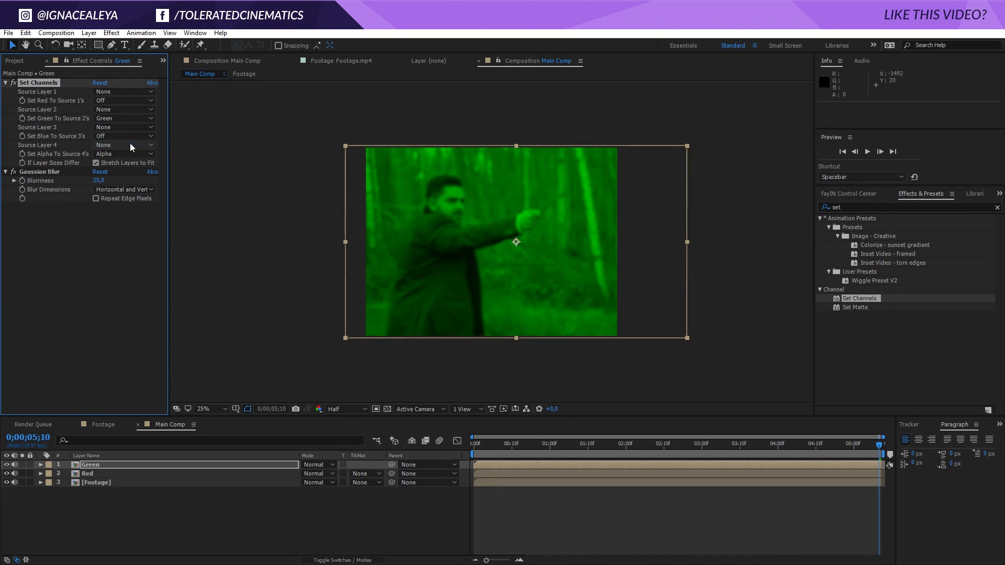
{"action": "left_click", "coordinate": [106, 466]}
{"action": "key", "text": "ctrl+d"}
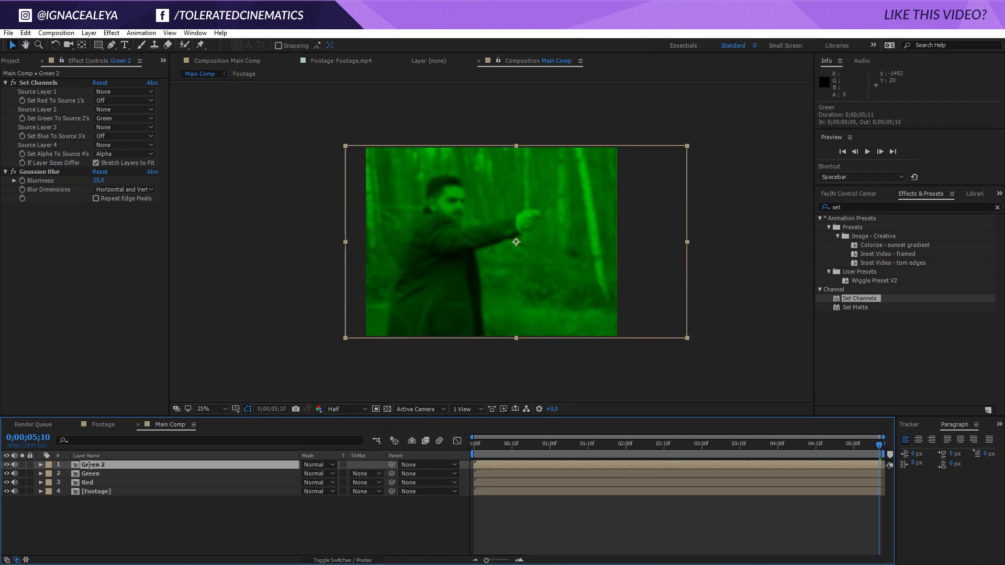
- Rename the copy Blue and set its Green channel Off and Blue channel to the Blue source
{"action": "key", "text": "Return"}
{"action": "type", "text": "Blue"}
{"action": "key", "text": "Return"}
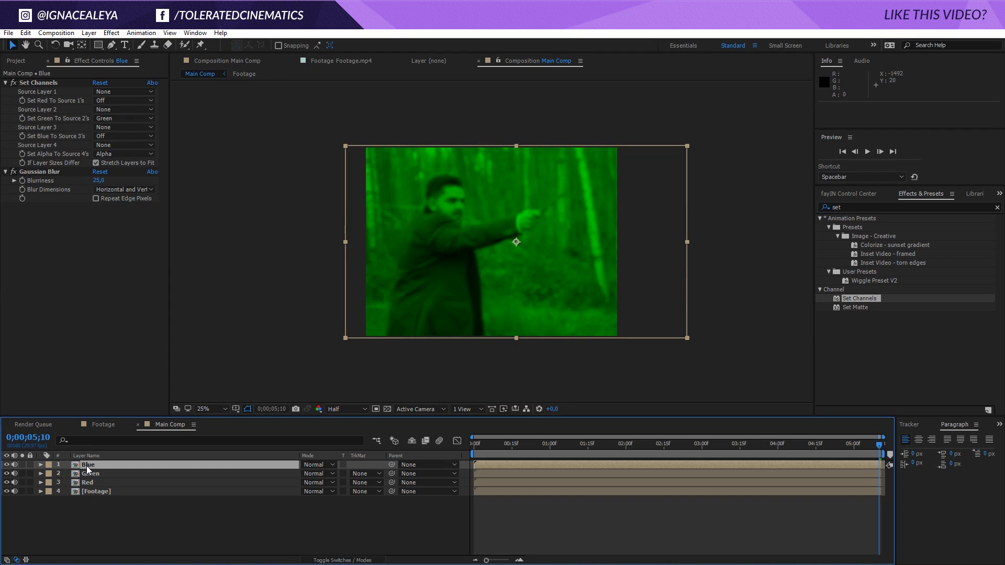
{"action": "left_click", "coordinate": [112, 119]}
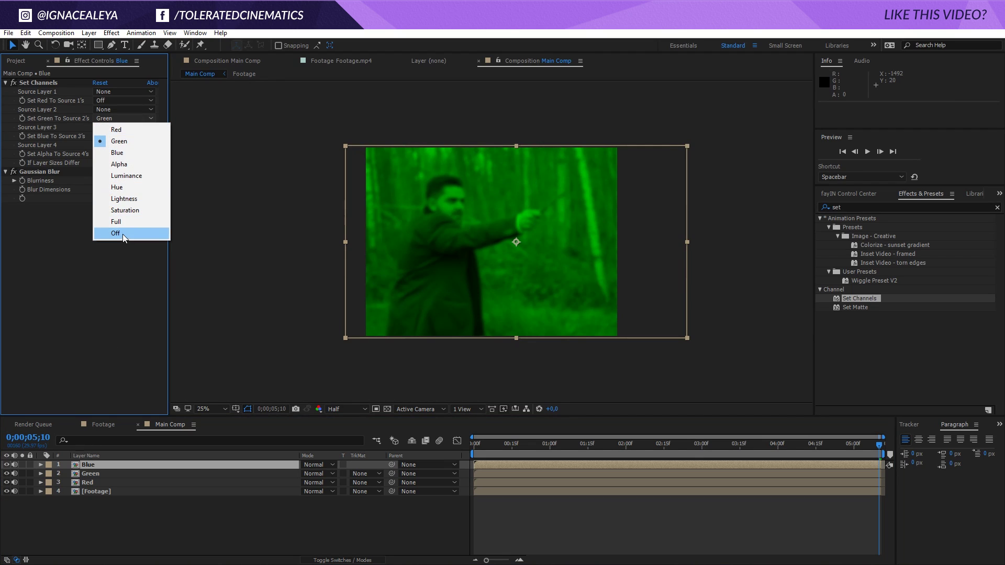
{"action": "left_click", "coordinate": [122, 234]}
{"action": "left_click", "coordinate": [111, 136]}
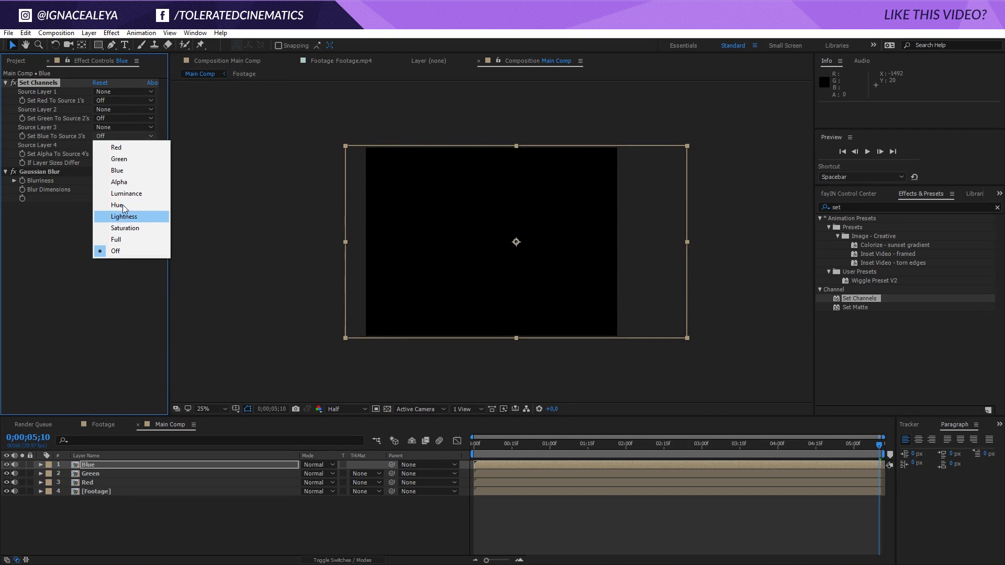
{"action": "left_click", "coordinate": [129, 168]}
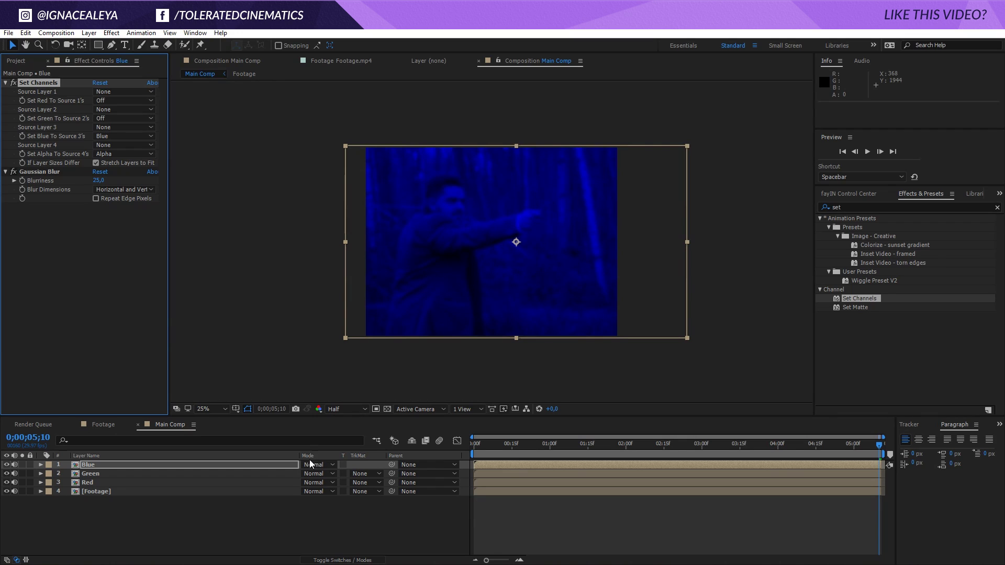
- Show the blend Mode column in the timeline and select the Blue layer
{"action": "left_click", "coordinate": [330, 560]}
{"action": "left_click", "coordinate": [331, 561]}
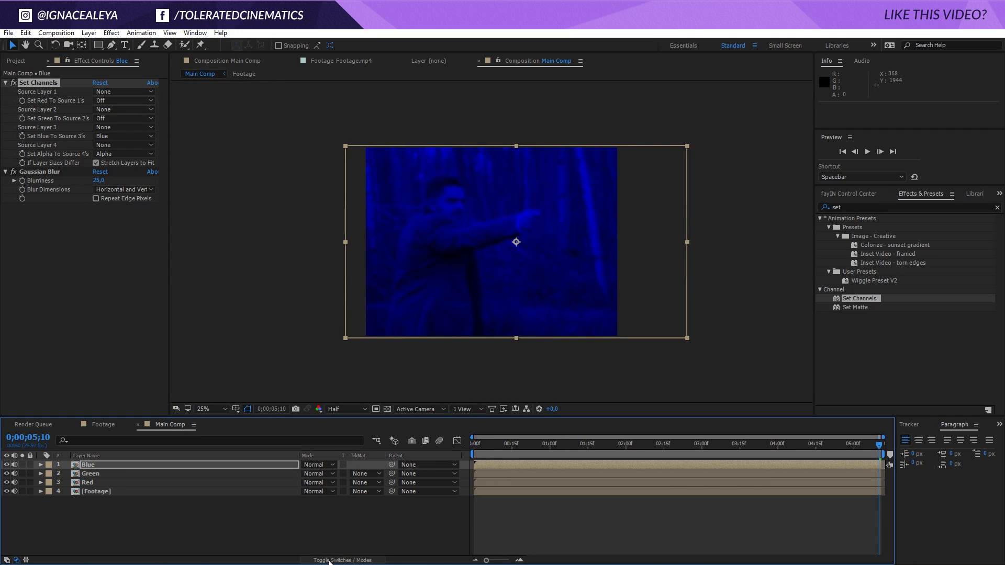
{"action": "left_click", "coordinate": [320, 466]}
{"action": "left_click", "coordinate": [115, 482]}
{"action": "key", "text": "KP_1"}
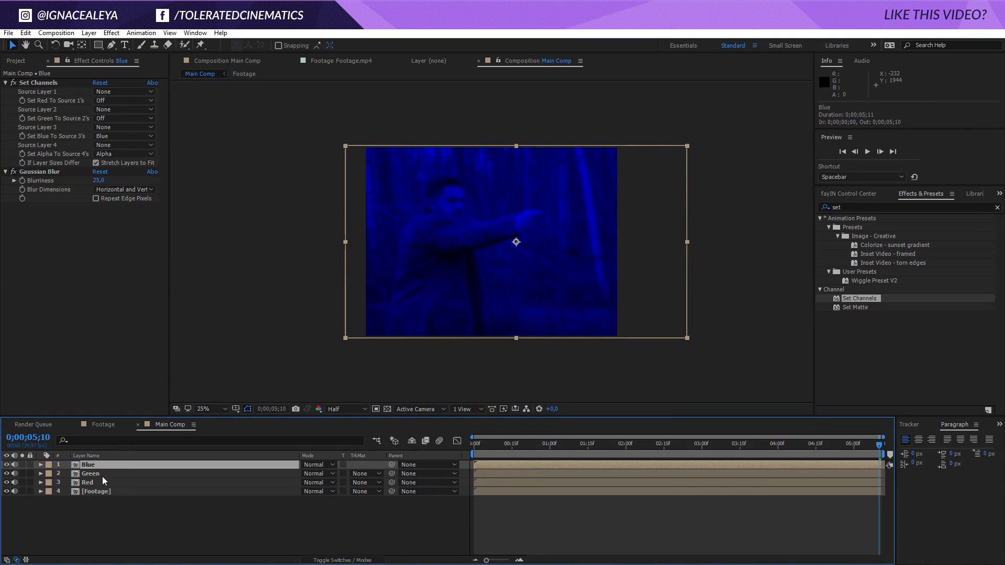
- Set the Blue, Green and Red layers' blend mode to Lighten
{"action": "left_click", "coordinate": [96, 482], "text": "shift"}
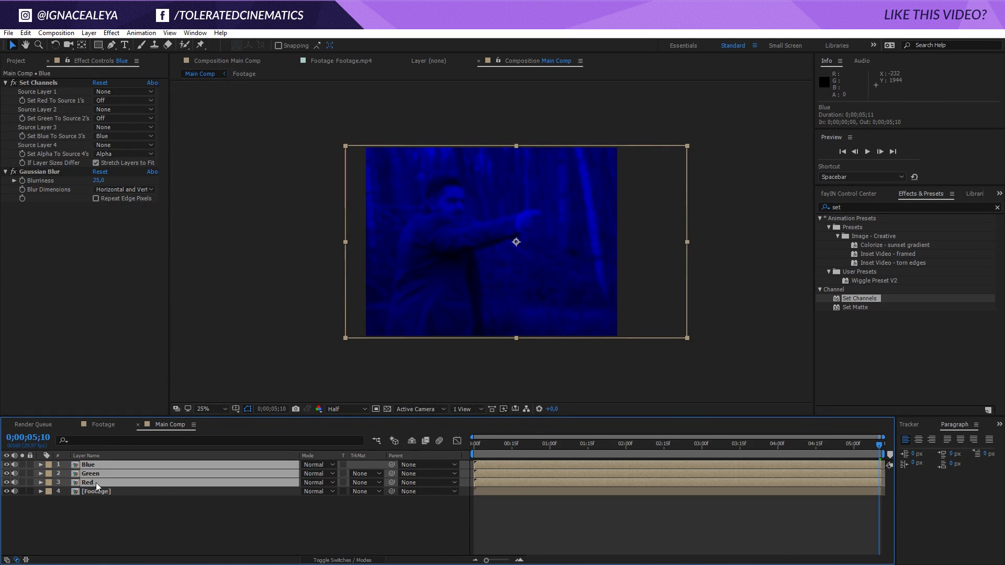
{"action": "left_click", "coordinate": [317, 465]}
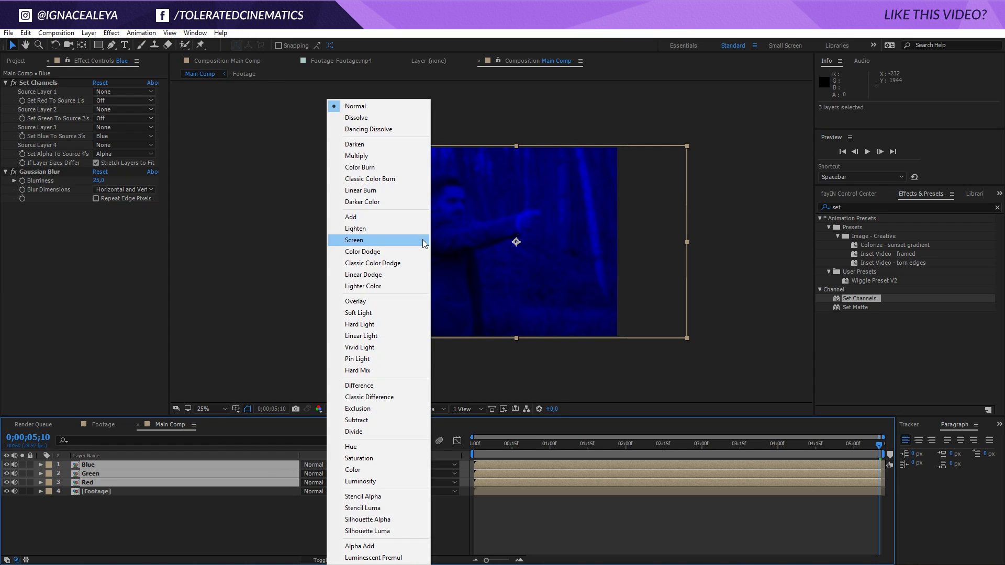
{"action": "left_click", "coordinate": [370, 230]}
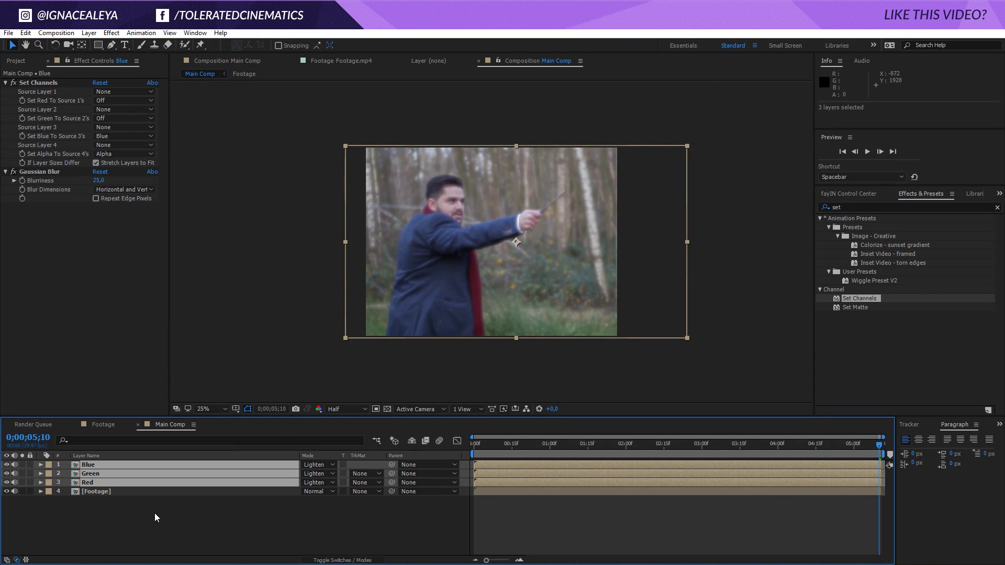
{"action": "left_click", "coordinate": [105, 512]}
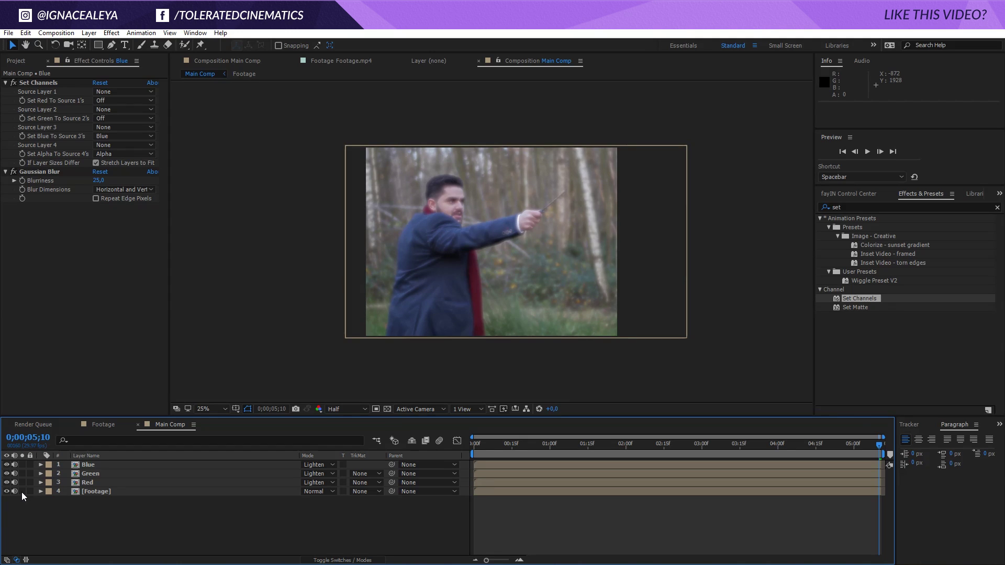
- Try Screen blending on the three colour layers, then undo back to Lighten
{"action": "left_click", "coordinate": [235, 486]}
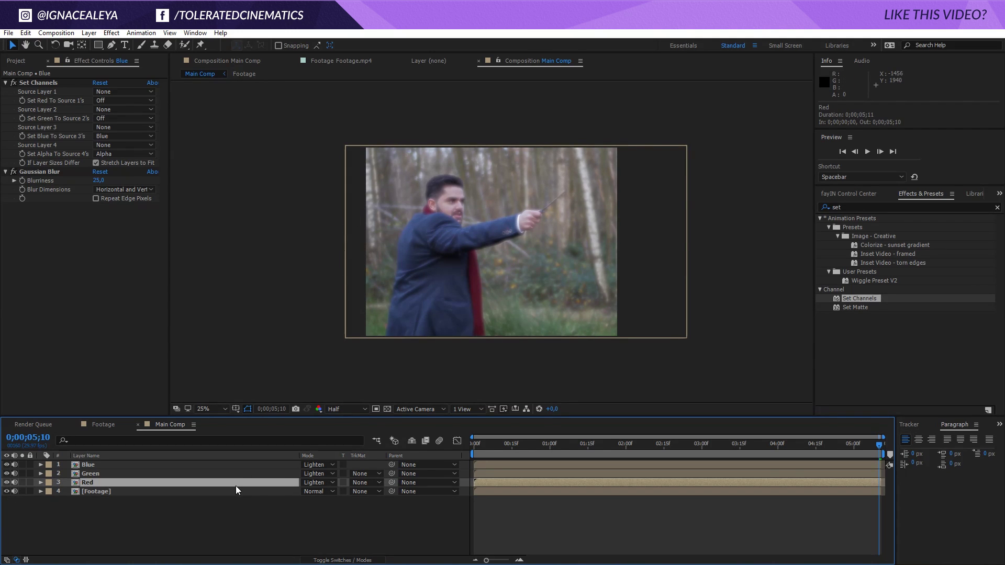
{"action": "left_click", "coordinate": [234, 466], "text": "shift"}
{"action": "left_click", "coordinate": [331, 464]}
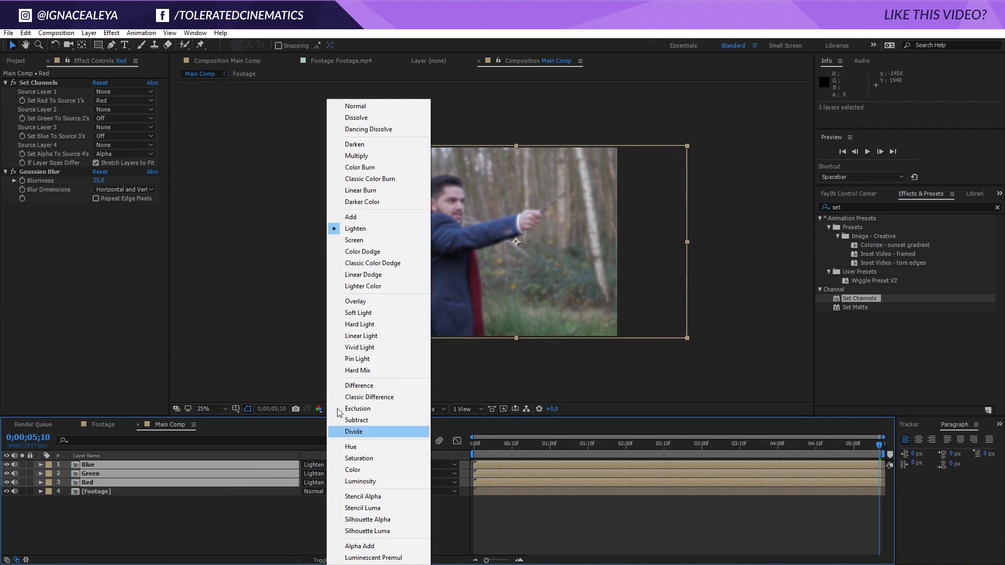
{"action": "left_click", "coordinate": [377, 239]}
{"action": "key", "text": "ctrl+z"}
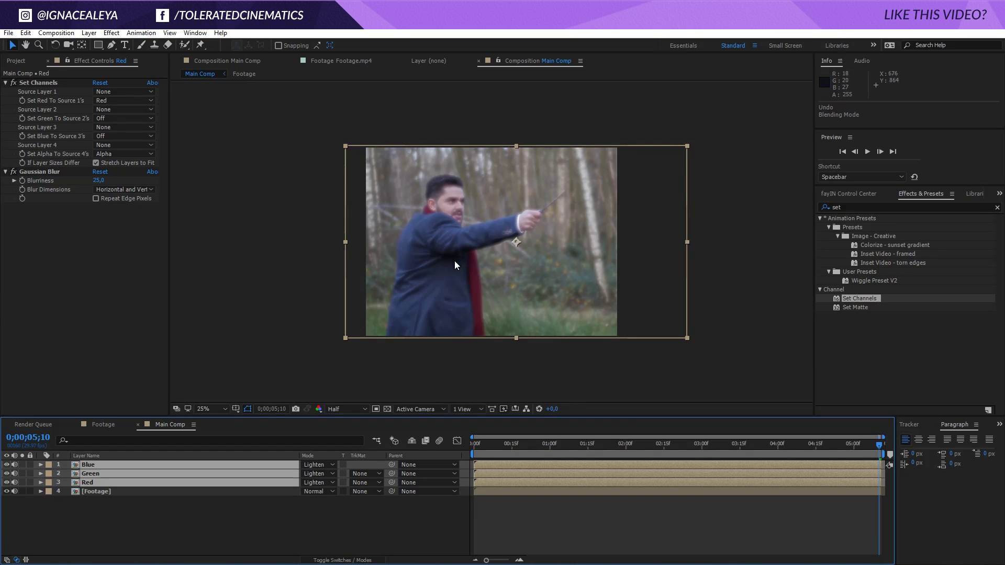
{"action": "left_click", "coordinate": [293, 492]}
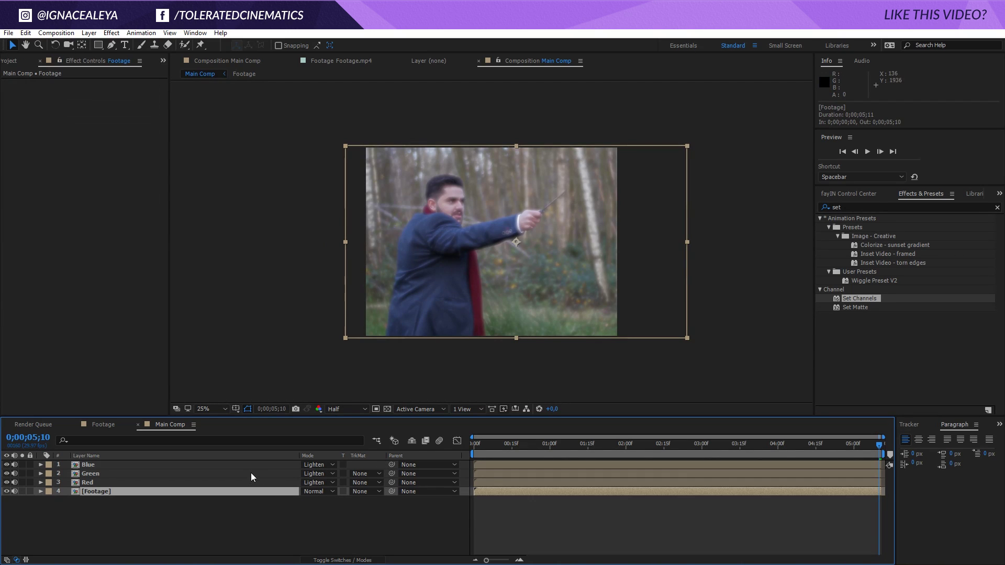
- Zoom the viewer to 50% and test pixel nudges on the Green and Red layers
{"action": "left_click", "coordinate": [248, 474]}
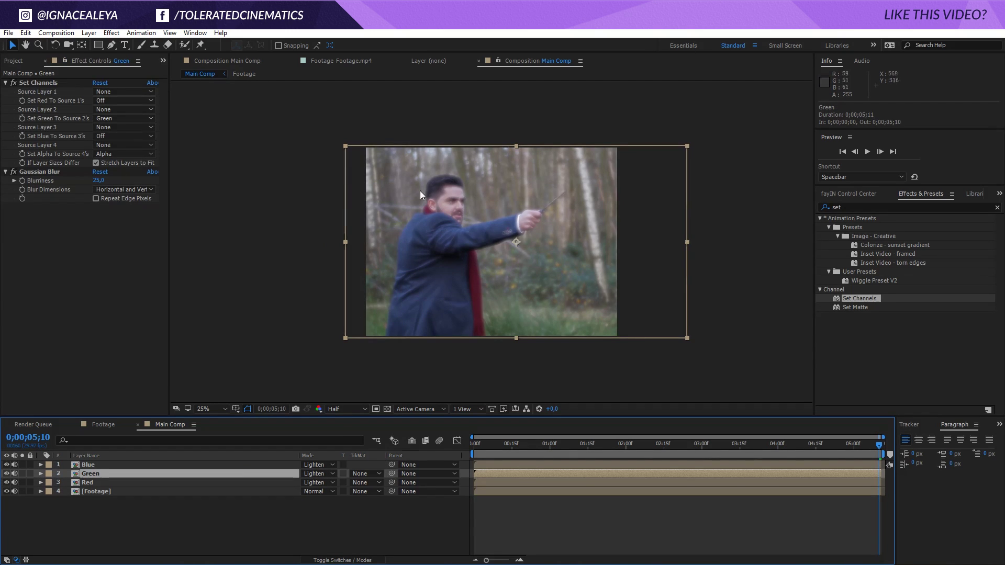
{"action": "key", "text": "period"}
{"action": "key", "text": "period"}
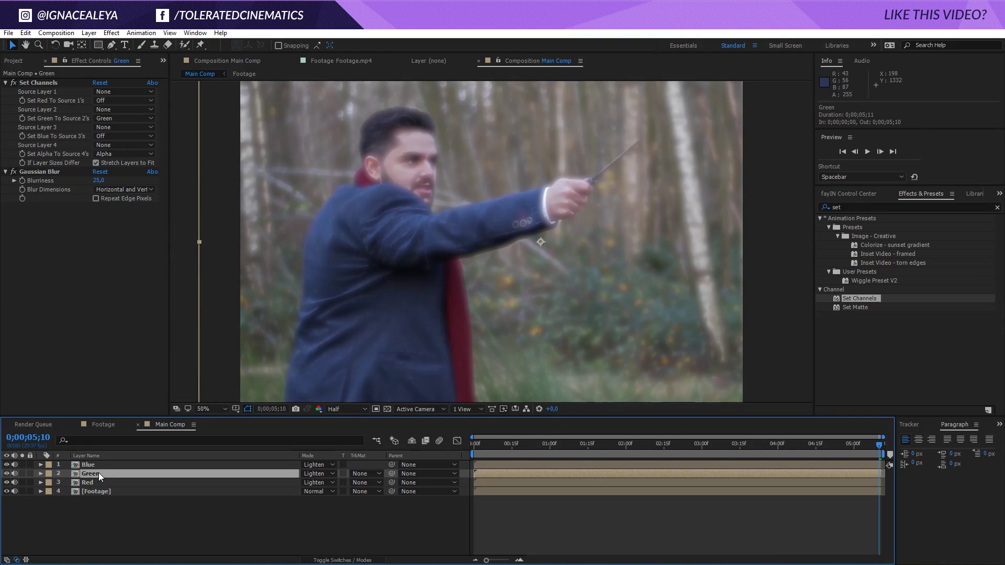
{"action": "key", "text": "Left"}
{"action": "key", "text": "Left"}
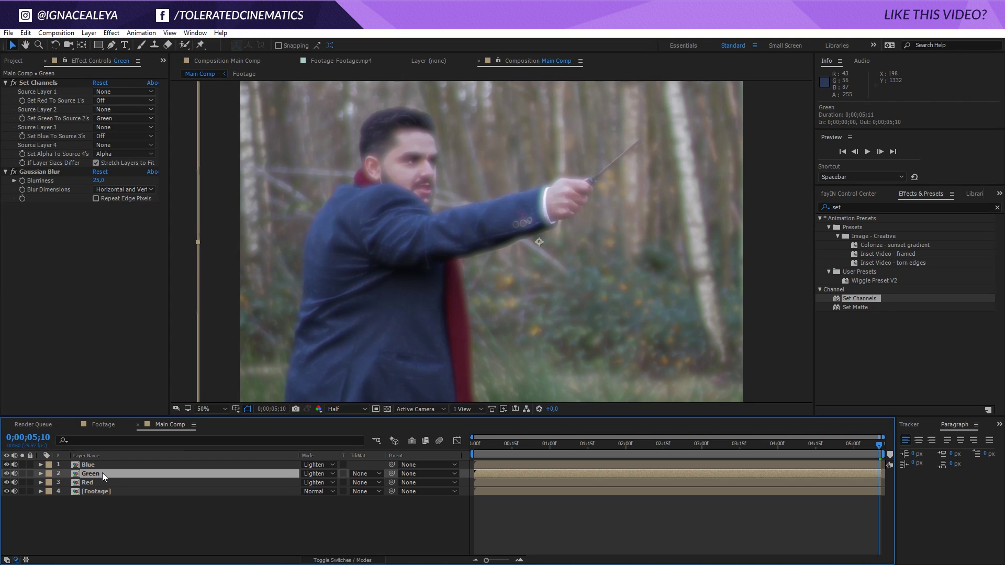
{"action": "key", "text": "Left"}
{"action": "key", "text": "Left"}
{"action": "key", "text": "Left"}
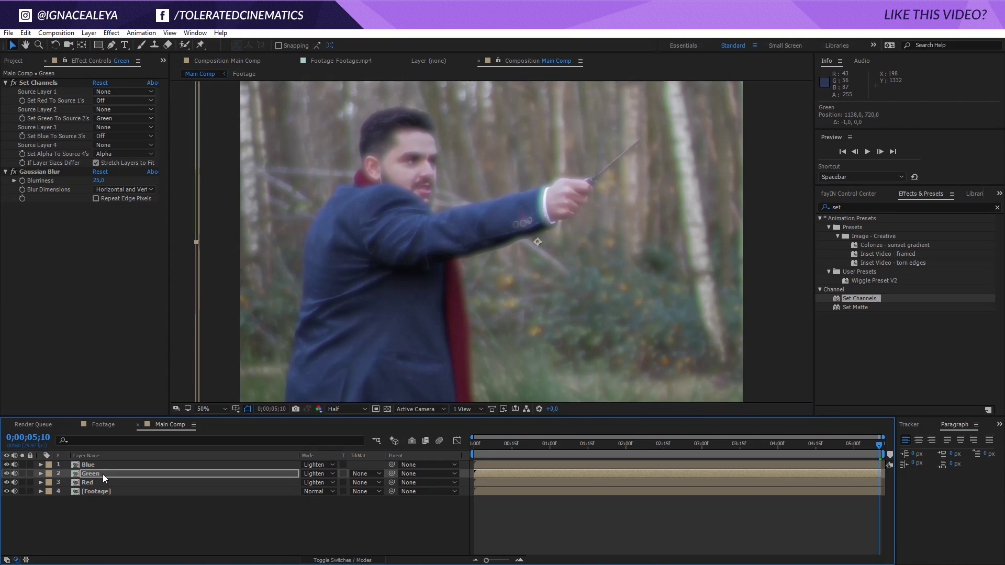
{"action": "key", "text": "Right"}
{"action": "key", "text": "Right"}
{"action": "key", "text": "Right"}
{"action": "key", "text": "Right"}
{"action": "key", "text": "Right"}
{"action": "key", "text": "Right"}
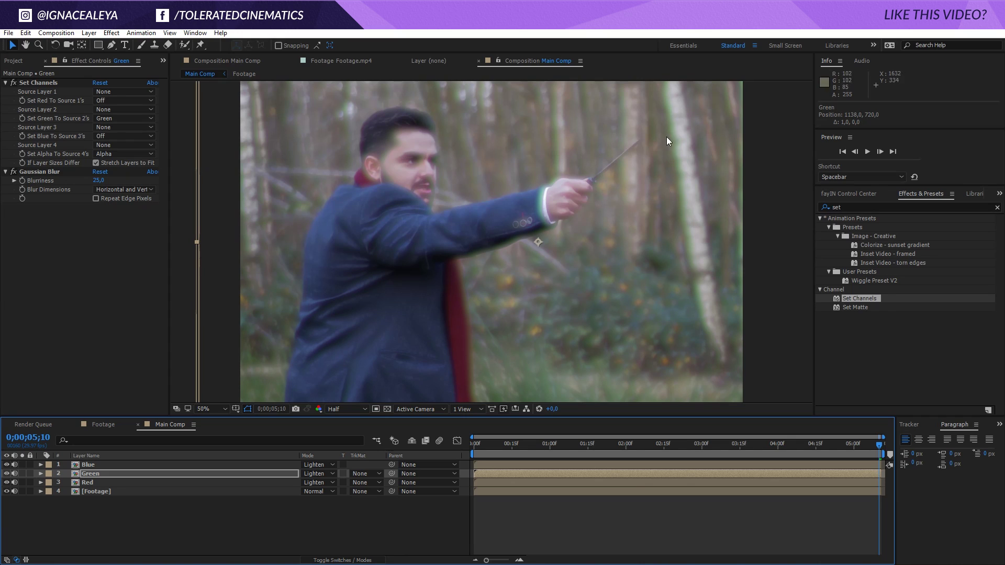
{"action": "left_click", "coordinate": [90, 483]}
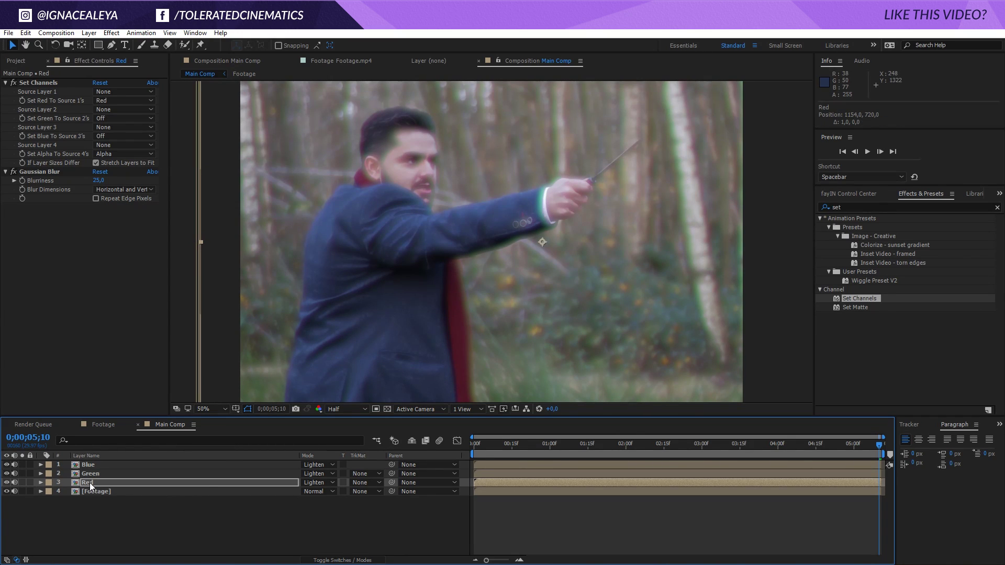
{"action": "key", "text": "Right"}
{"action": "key", "text": "Right"}
{"action": "key", "text": "Right"}
{"action": "key", "text": "Left"}
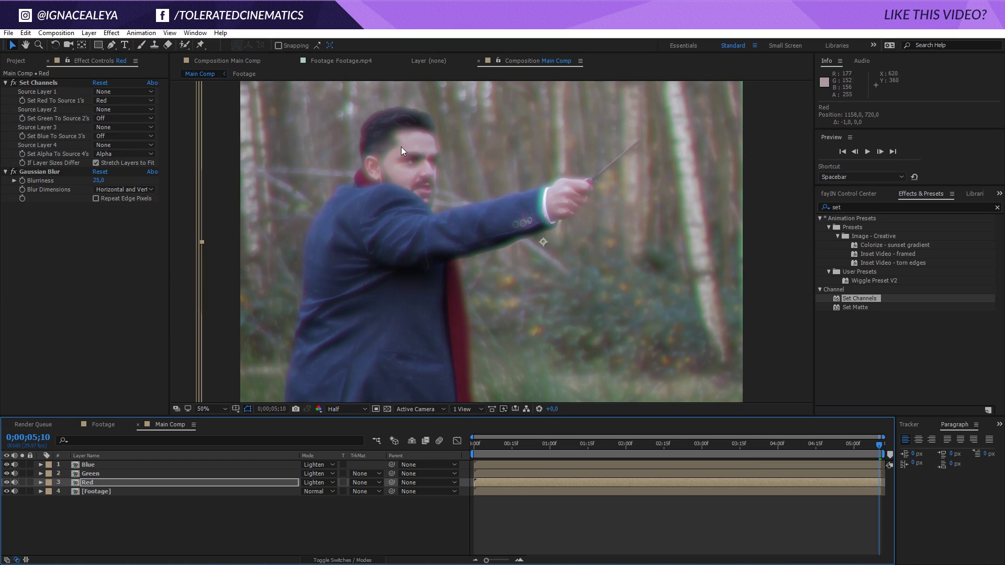
{"action": "key", "text": "Left"}
{"action": "key", "text": "Left"}
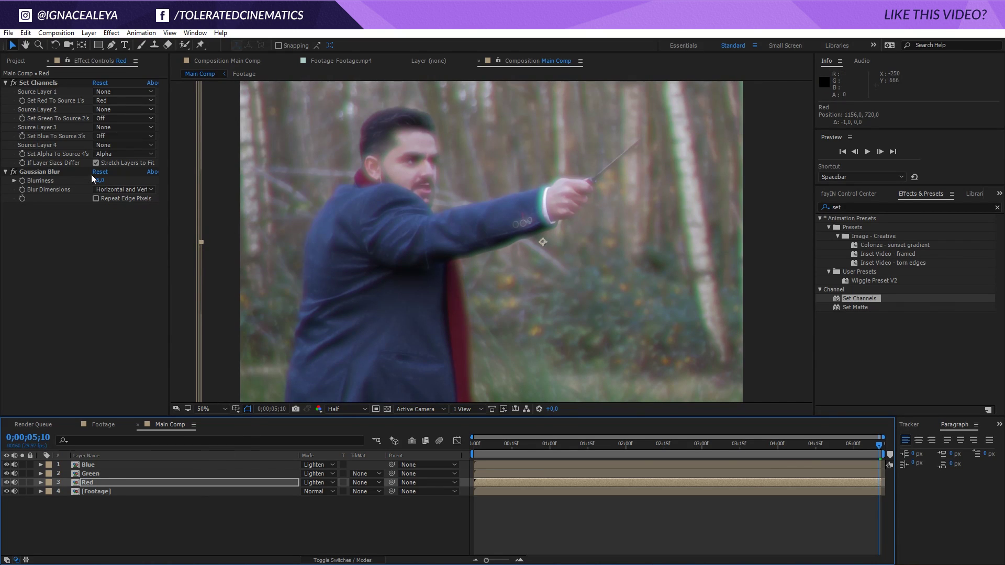
- Lower the Blue layer's blur to 12 and nudge the Green layer two pixels right
{"action": "left_click", "coordinate": [102, 473]}
{"action": "left_click", "coordinate": [97, 464]}
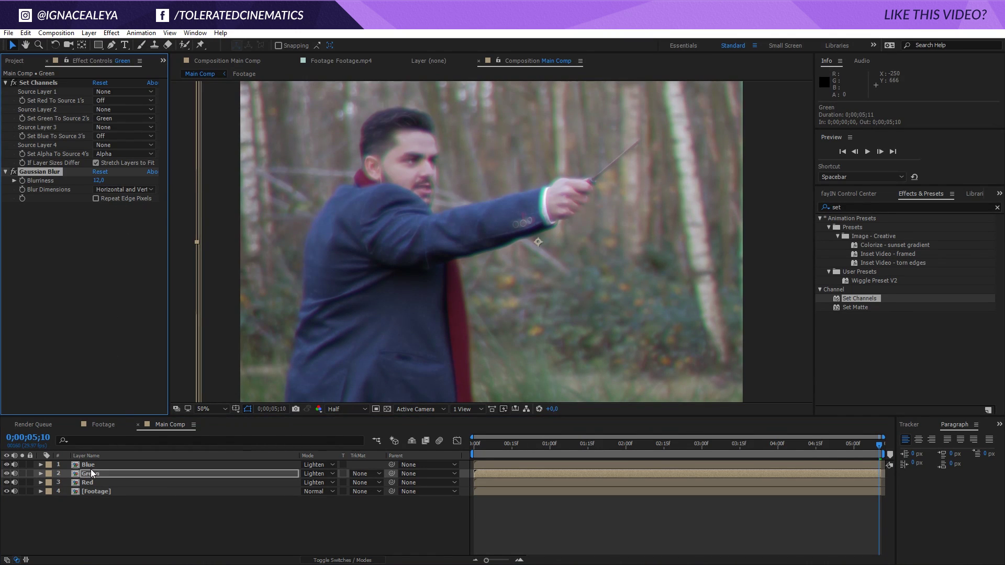
{"action": "left_click_drag", "start_coordinate": [99, 180], "coordinate": [92, 181]}
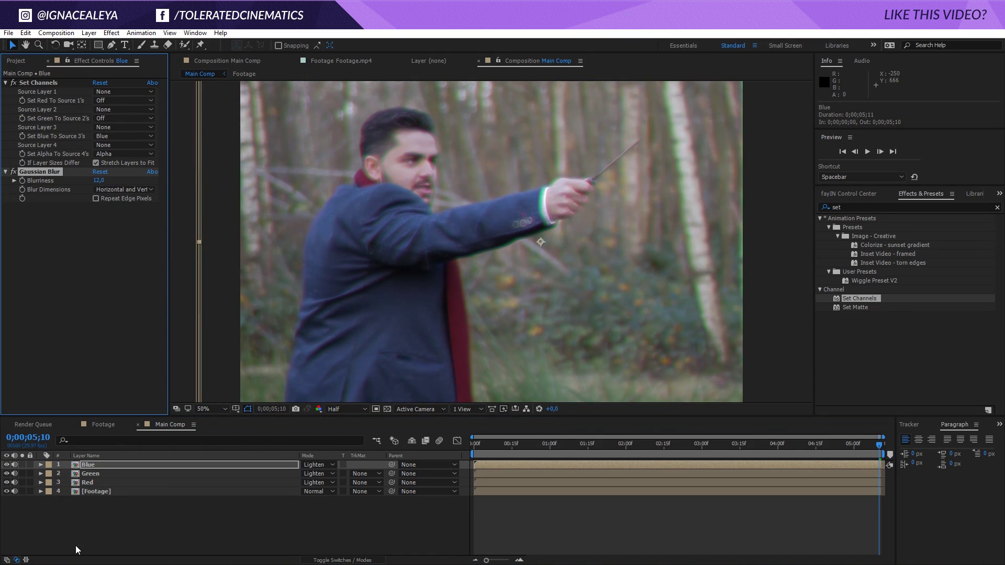
{"action": "left_click", "coordinate": [103, 476]}
{"action": "key", "text": "Right"}
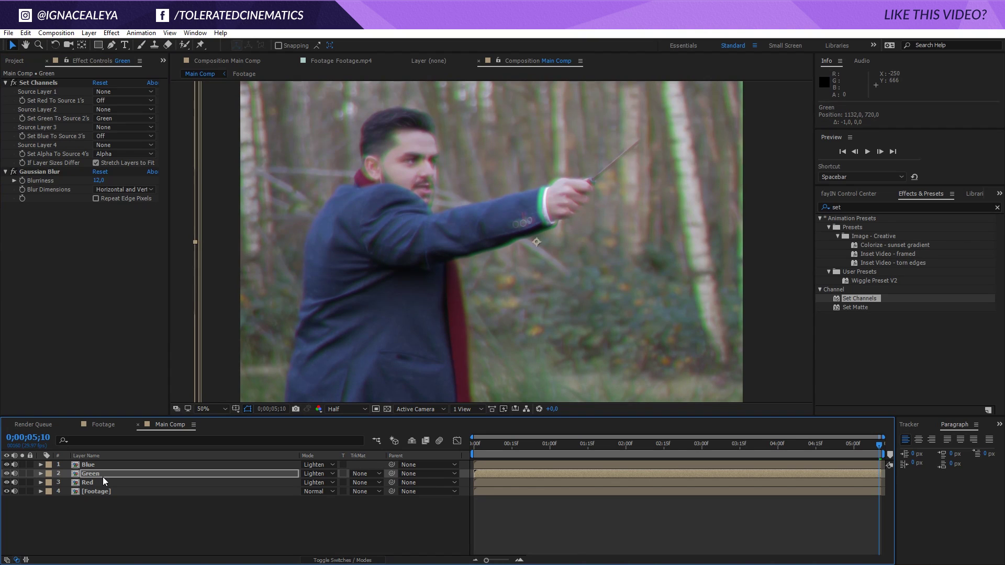
{"action": "key", "text": "Right"}
{"action": "key", "text": "Right"}
{"action": "key", "text": "Right"}
{"action": "key", "text": "Right"}
{"action": "key", "text": "Right"}
{"action": "key", "text": "Right"}
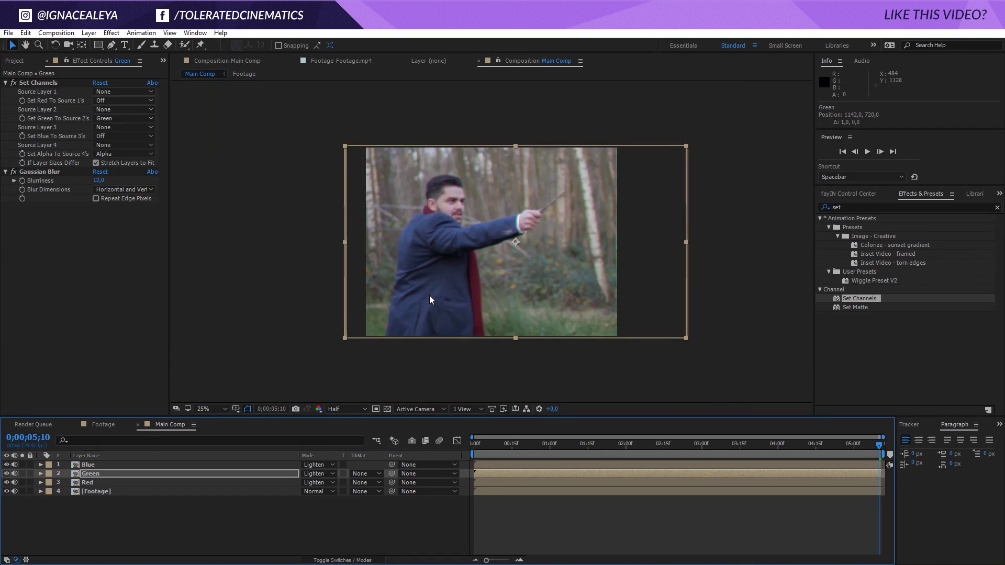
{"action": "left_click", "coordinate": [224, 472]}
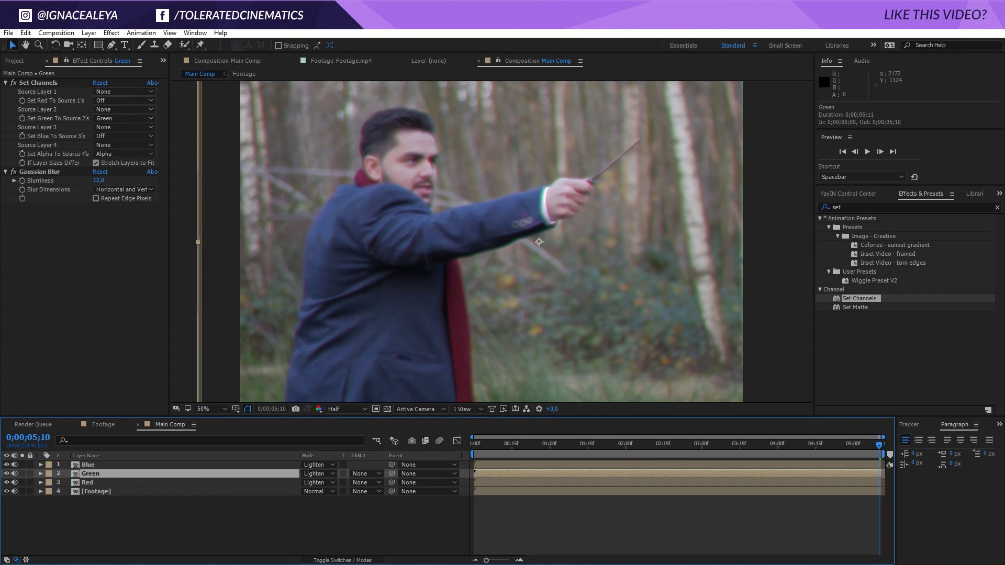
- Add a new adjustment layer named Video Overlay
{"action": "right_click", "coordinate": [293, 508]}
{"action": "mouse_move", "coordinate": [298, 409]}
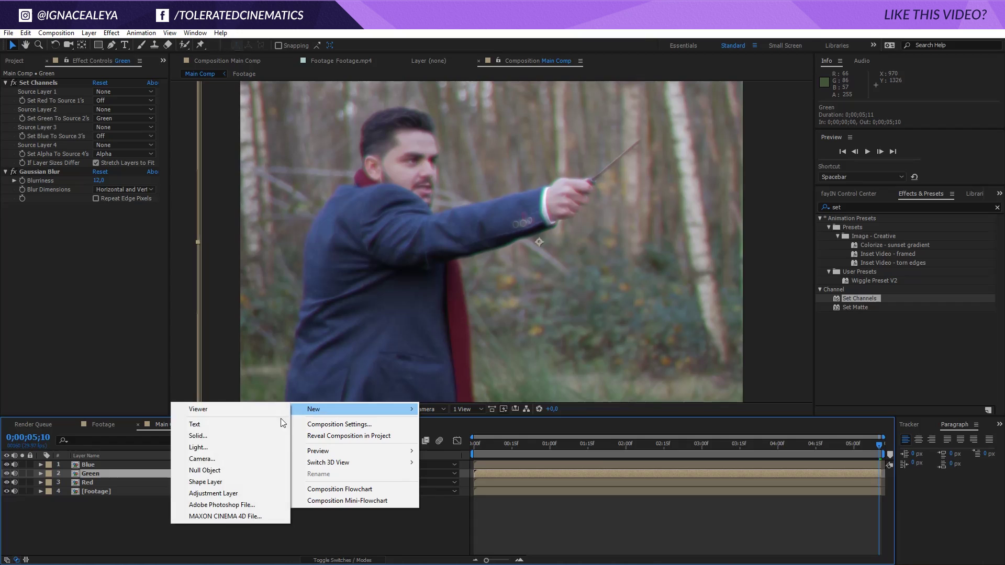
{"action": "left_click", "coordinate": [201, 494]}
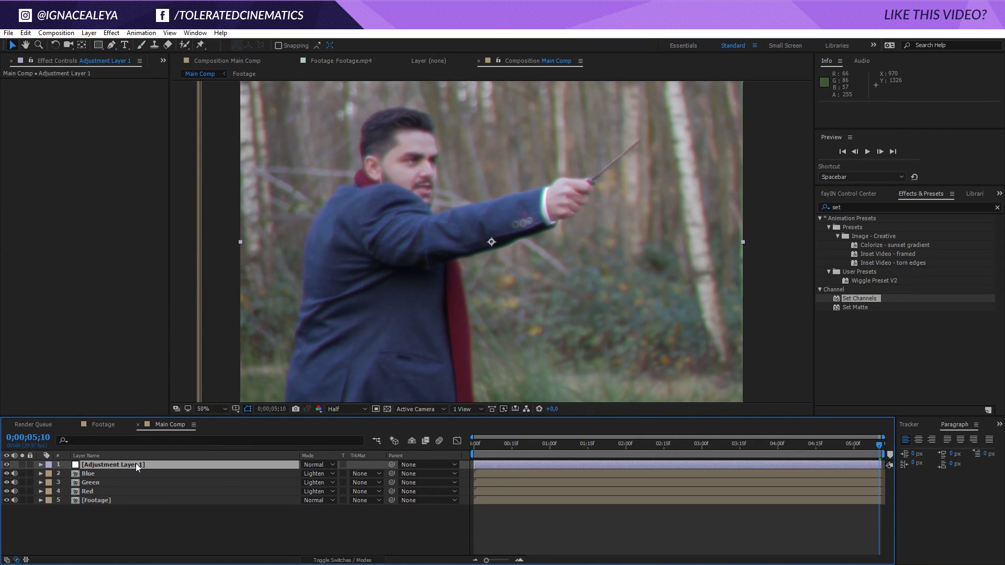
{"action": "key", "text": "Return"}
{"action": "type", "text": "V"}
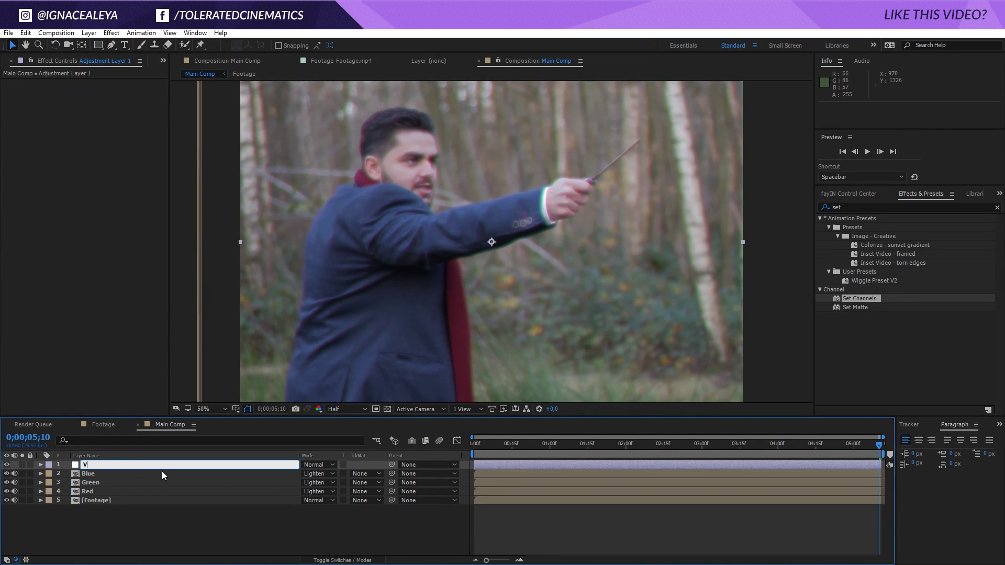
{"action": "type", "text": "ideo Overlay"}
{"action": "key", "text": "Return"}
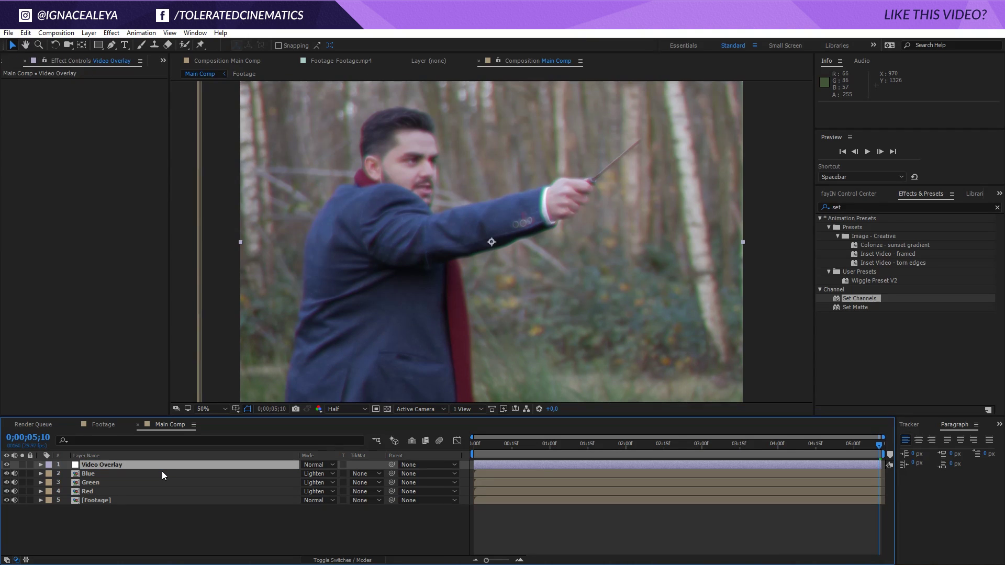
- Apply Unsharp Mask to Video Overlay with Amount 100 and Radius 25, viewing at 50%
{"action": "left_click", "coordinate": [112, 33]}
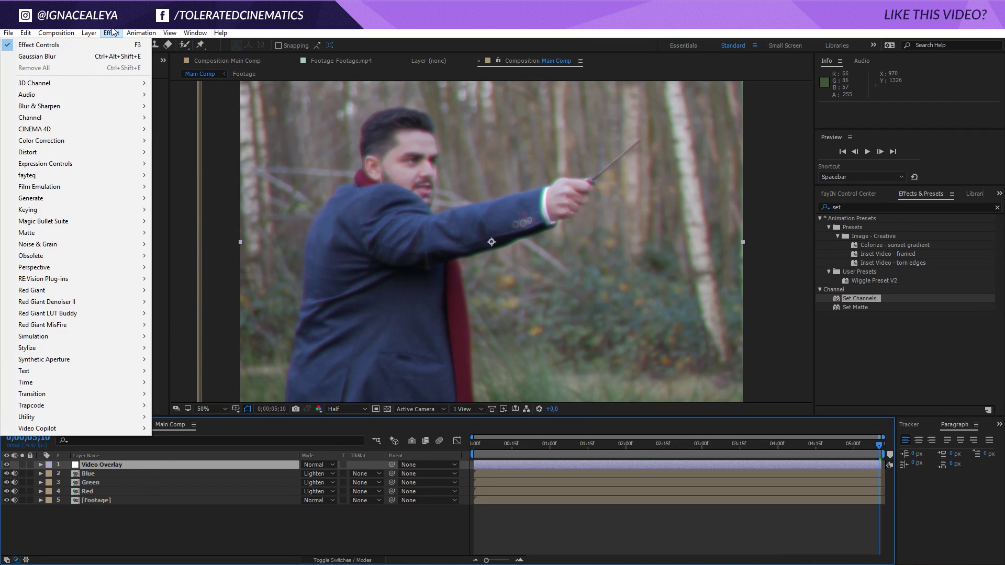
{"action": "mouse_move", "coordinate": [141, 107]}
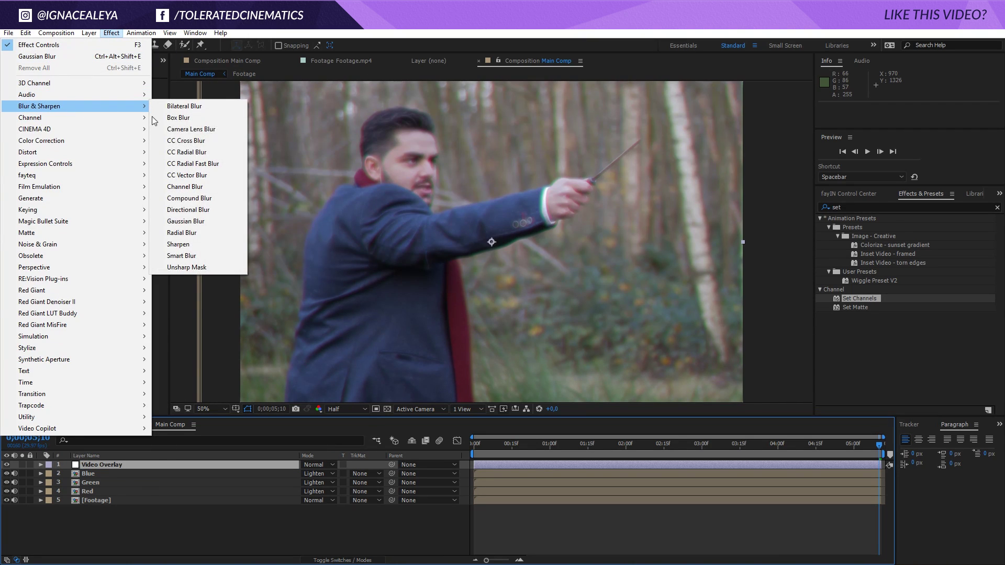
{"action": "left_click", "coordinate": [207, 266]}
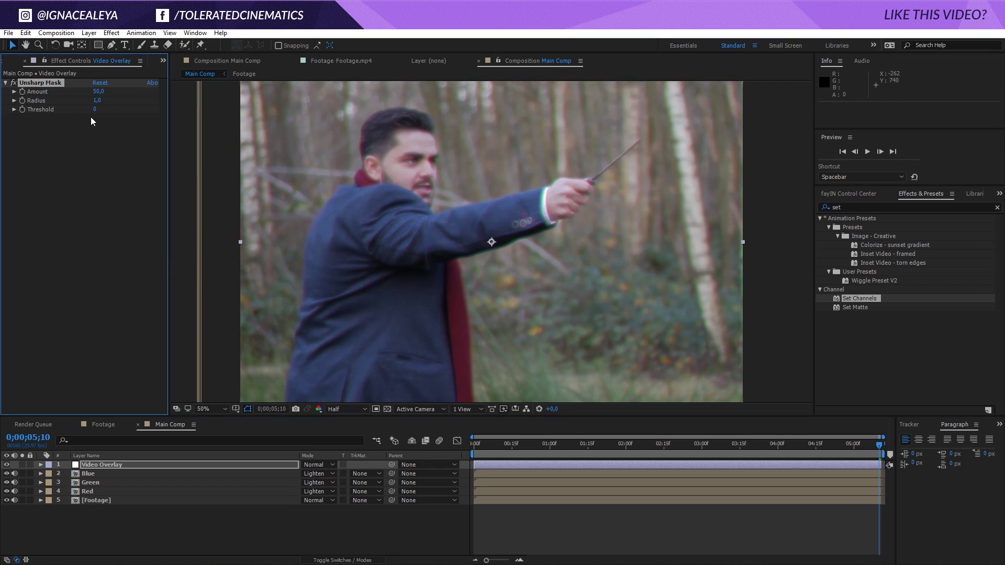
{"action": "left_click", "coordinate": [97, 91]}
{"action": "type", "text": "100"}
{"action": "key", "text": "Return"}
{"action": "left_click", "coordinate": [97, 101]}
{"action": "type", "text": "25"}
{"action": "key", "text": "Return"}
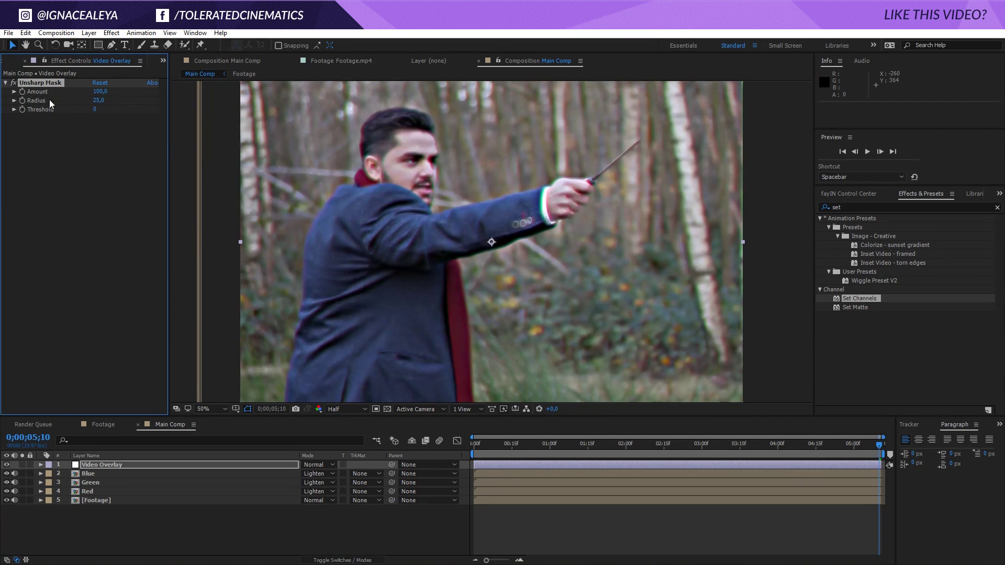
{"action": "scroll", "coordinate": [318, 192], "scroll_direction": "down", "scroll_amount": 1}
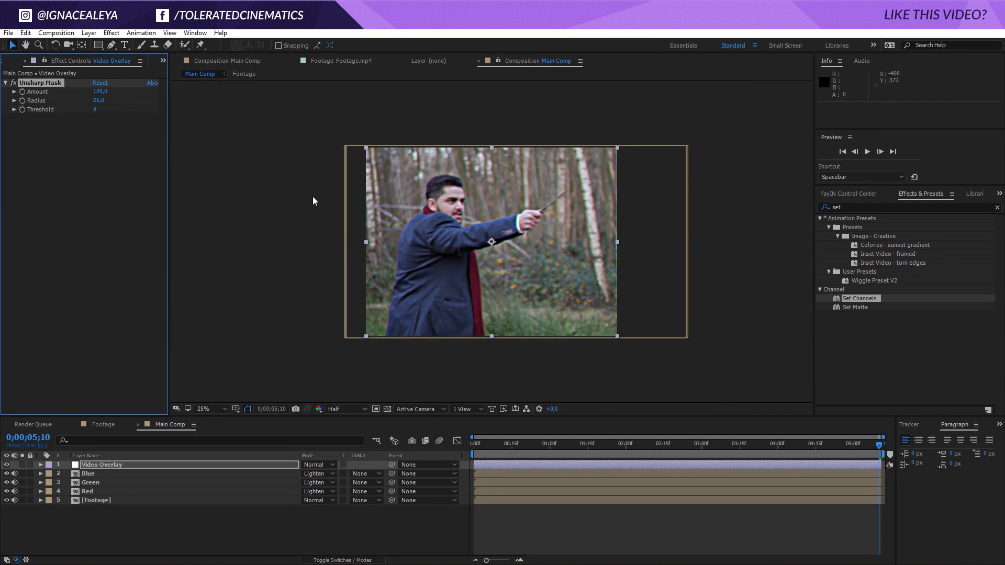
{"action": "key", "text": "period"}
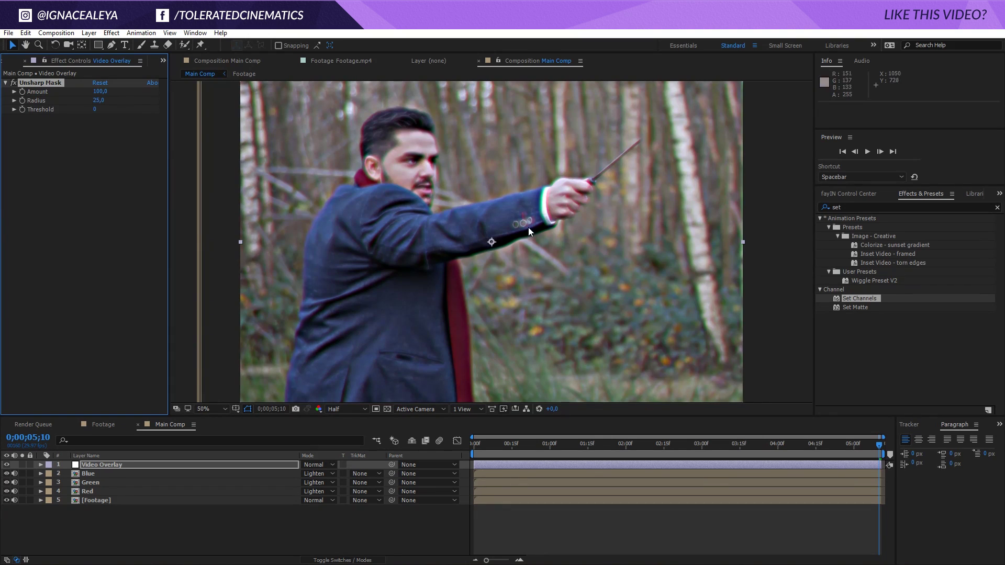
{"action": "left_click", "coordinate": [111, 33]}
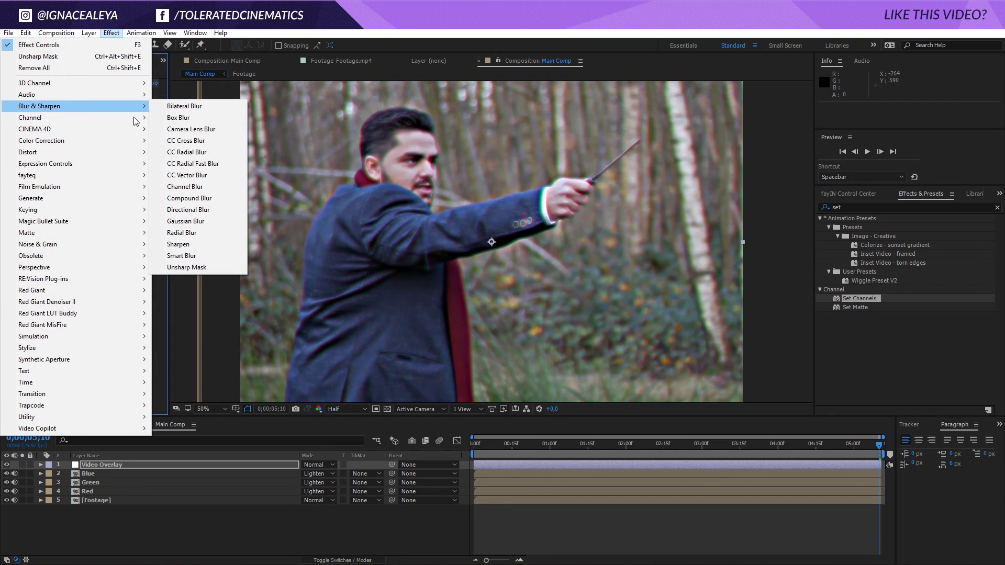
- Apply Gaussian Blur to Video Overlay with a Blurriness of 5
{"action": "left_click", "coordinate": [185, 221]}
{"action": "left_click", "coordinate": [96, 127]}
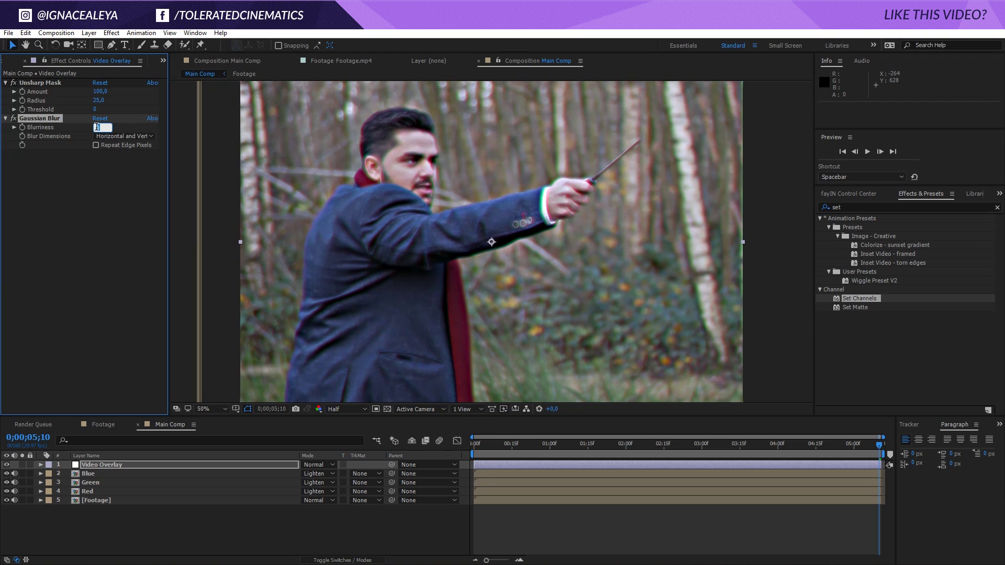
{"action": "type", "text": "5"}
{"action": "key", "text": "Return"}
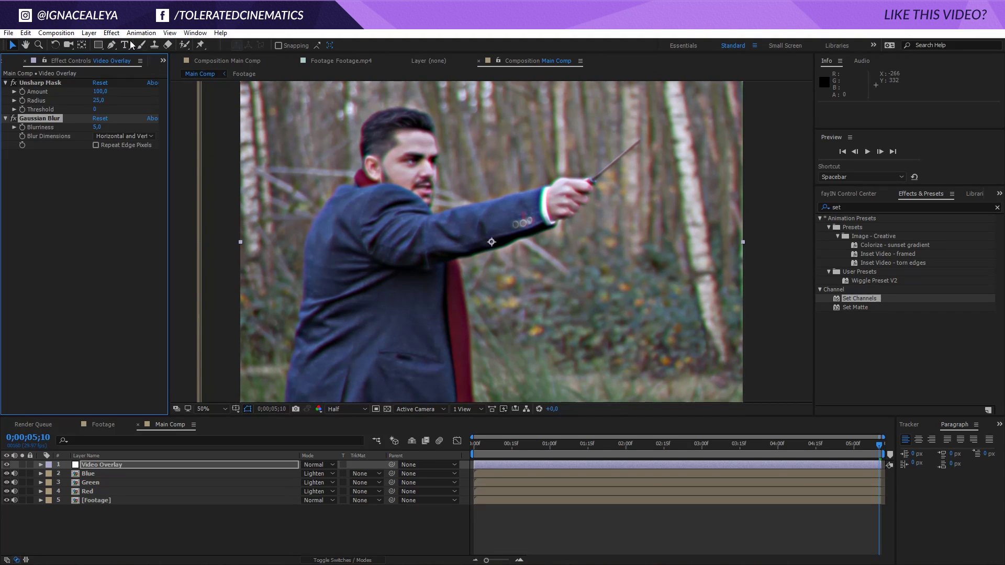
- Add Distort > Wave Warp to Video Overlay and set its Wave Type to Noise
{"action": "left_click", "coordinate": [112, 32]}
{"action": "mouse_move", "coordinate": [61, 155]}
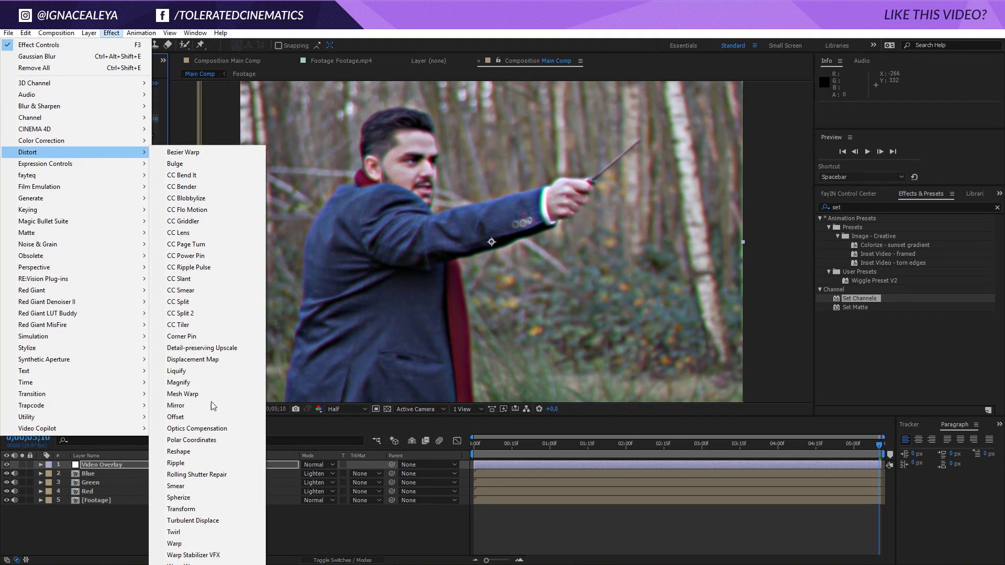
{"action": "left_click", "coordinate": [189, 556]}
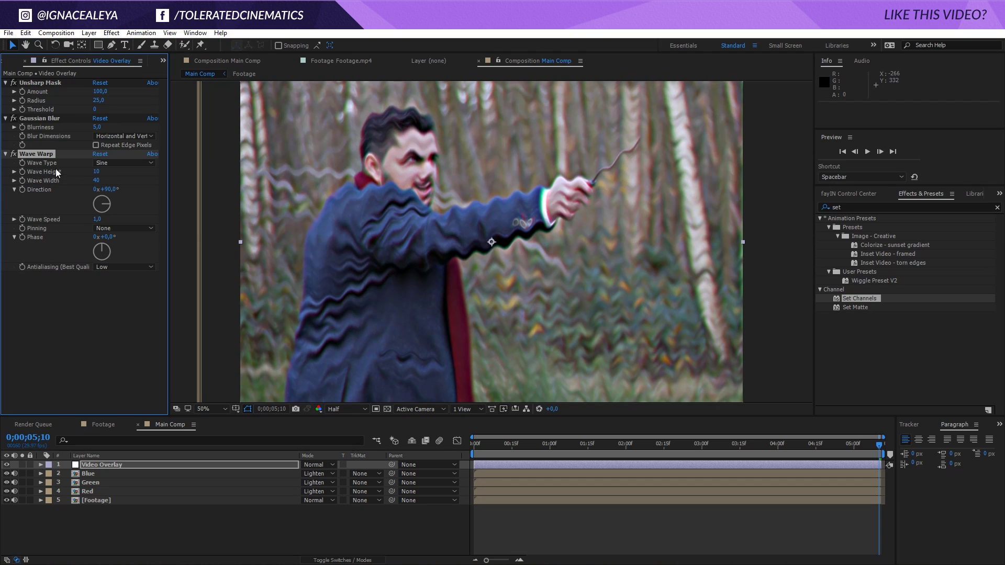
{"action": "left_click", "coordinate": [102, 163]}
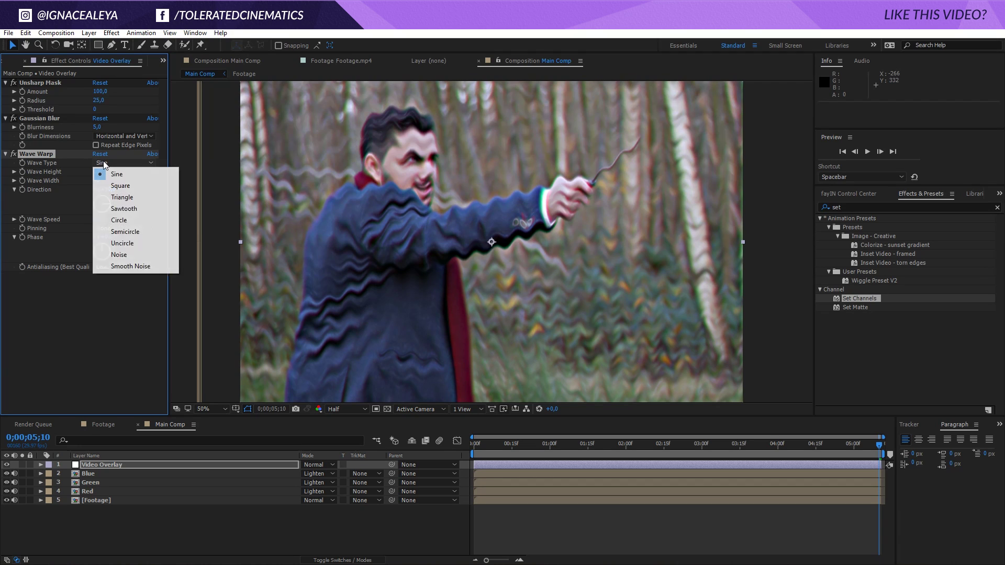
{"action": "left_click", "coordinate": [107, 255]}
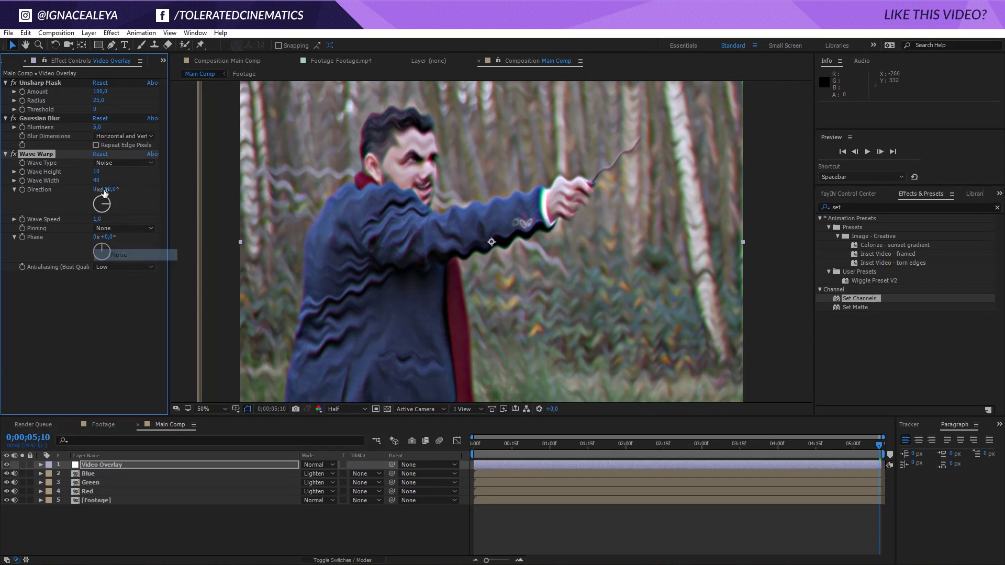
- Set Wave Warp to height 3, width 15, speed 10 and direction 0°
{"action": "left_click", "coordinate": [98, 172]}
{"action": "type", "text": "3"}
{"action": "key", "text": "Tab"}
{"action": "type", "text": "15"}
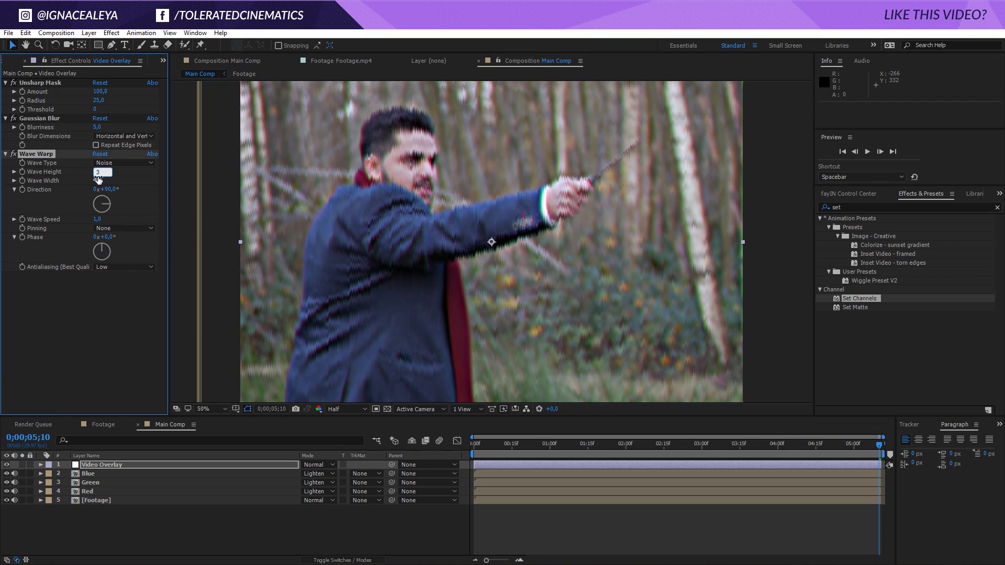
{"action": "key", "text": "Return"}
{"action": "left_click", "coordinate": [98, 219]}
{"action": "type", "text": "10"}
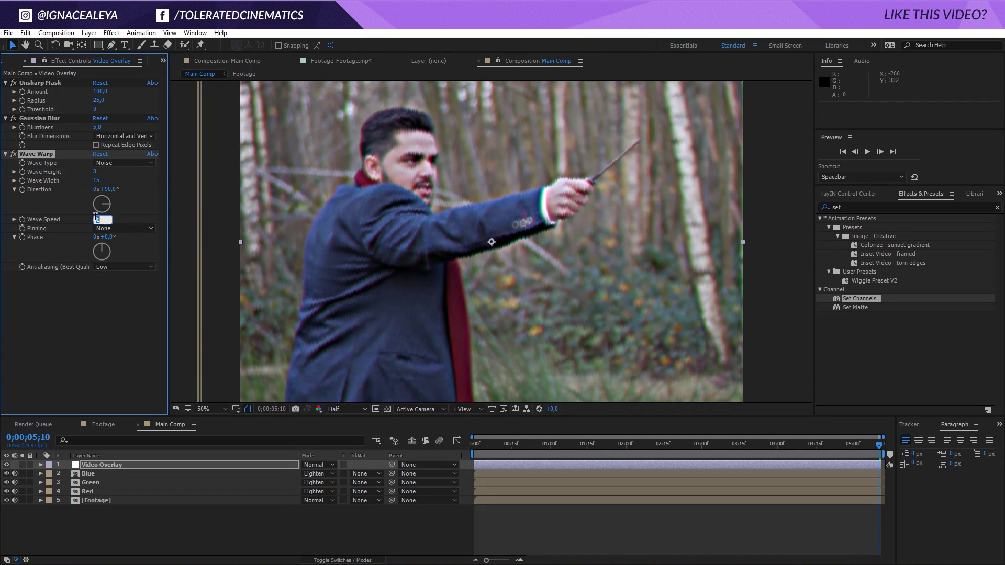
{"action": "key", "text": "Return"}
{"action": "left_click_drag", "start_coordinate": [116, 210], "coordinate": [103, 194]}
- Apply Noise & Grain > Noise to Video Overlay, entering 25 then lowering Amount of Noise to 20%
{"action": "left_click", "coordinate": [111, 34]}
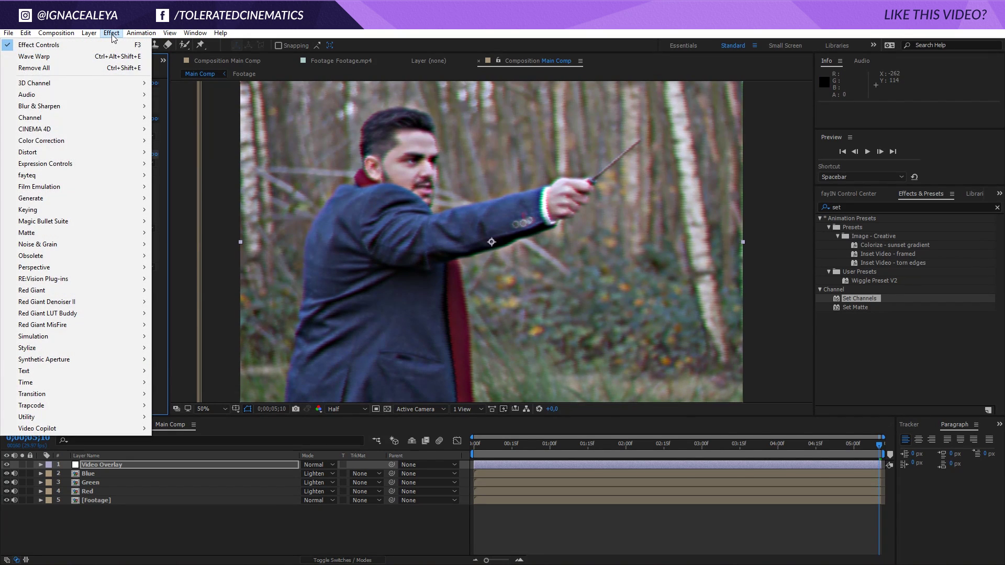
{"action": "mouse_move", "coordinate": [64, 245]}
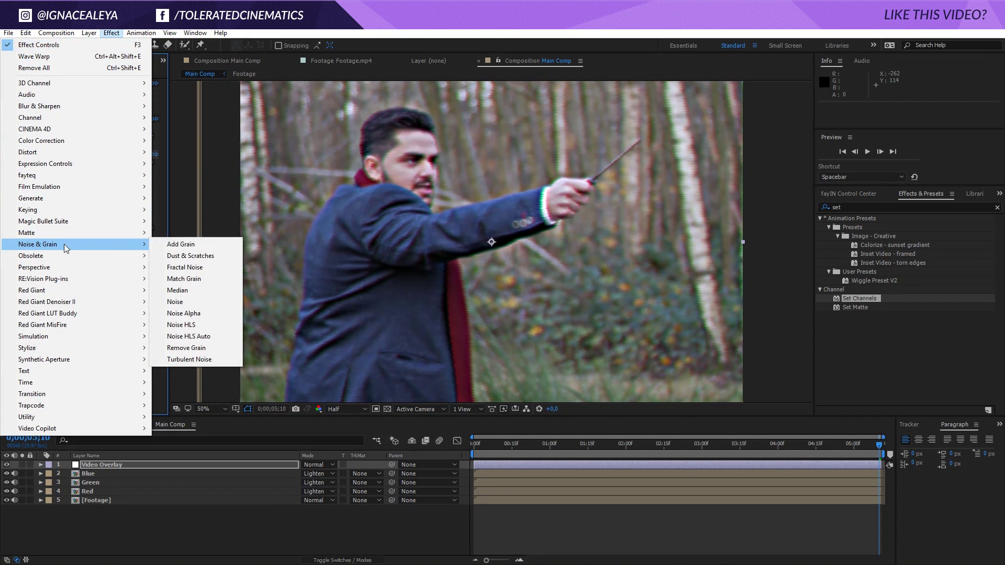
{"action": "left_click", "coordinate": [195, 302]}
{"action": "left_click", "coordinate": [98, 284]}
{"action": "type", "text": "25"}
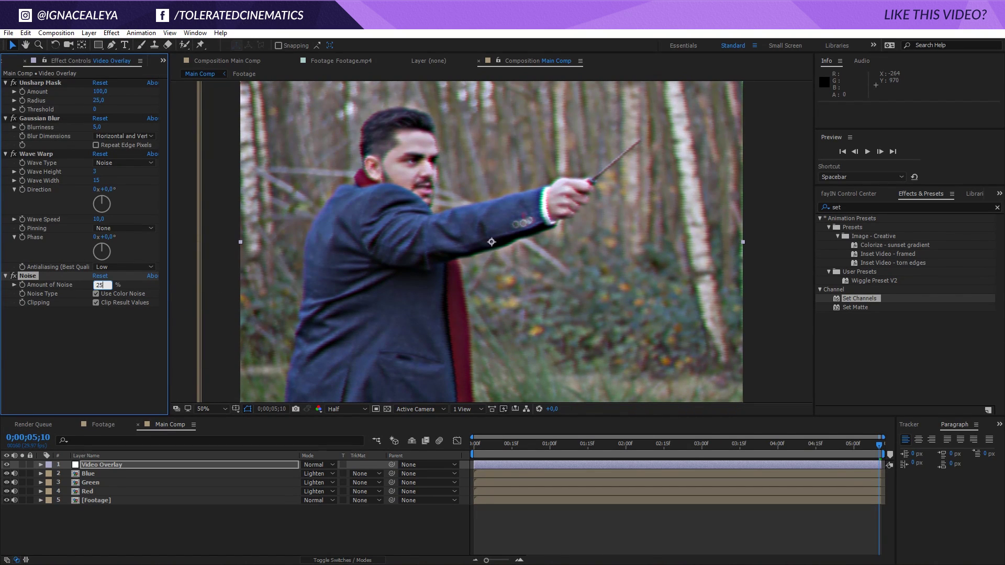
{"action": "key", "text": "Return"}
{"action": "left_click_drag", "start_coordinate": [96, 284], "coordinate": [86, 285]}
{"action": "scroll", "coordinate": [422, 240], "scroll_direction": "down", "scroll_amount": 2}
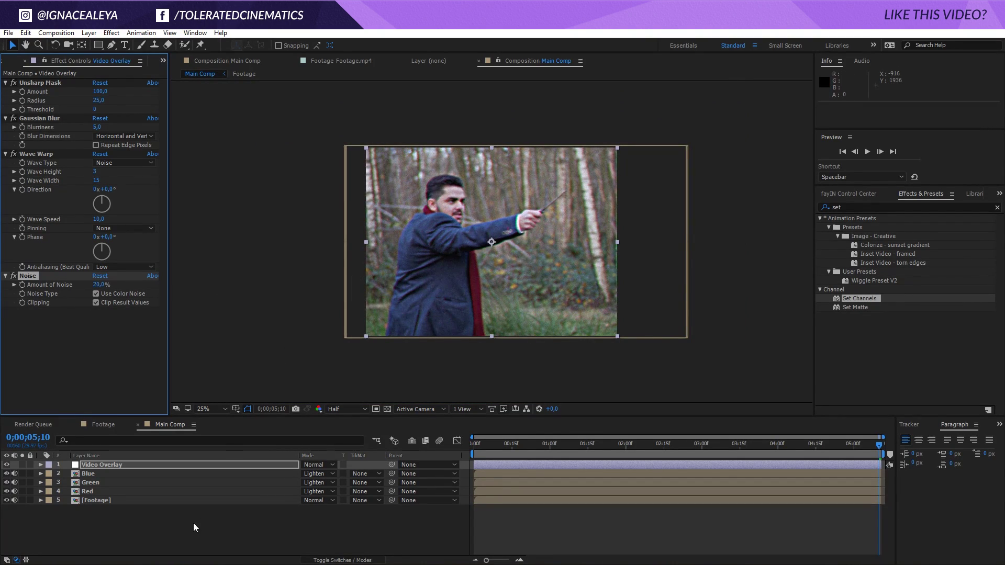
{"action": "right_click", "coordinate": [176, 529]}
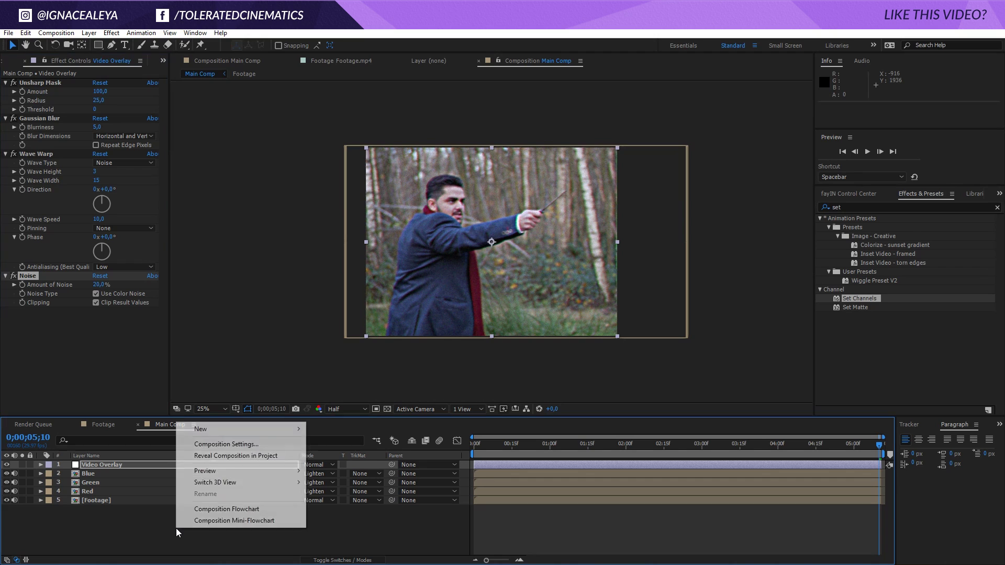
- Create a new solid layer named Noise
{"action": "mouse_move", "coordinate": [209, 430]}
{"action": "left_click", "coordinate": [83, 456]}
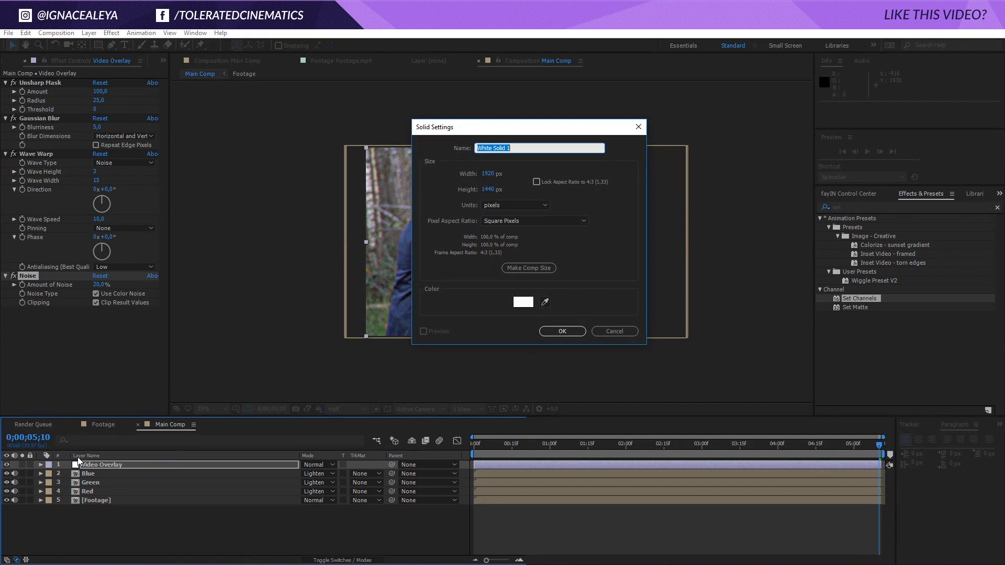
{"action": "type", "text": "Noise"}
{"action": "key", "text": "Return"}
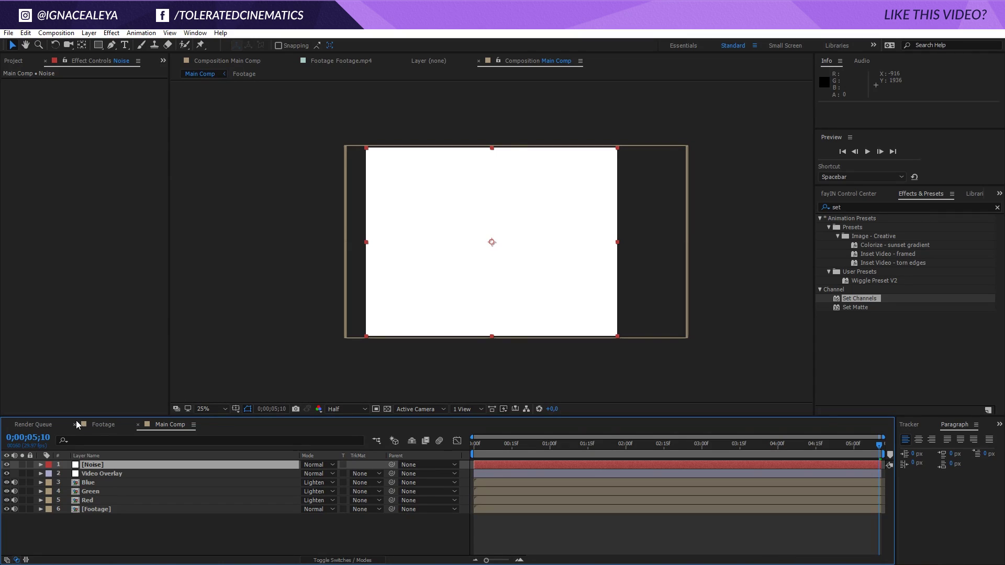
- Apply Fractal Noise to the Noise layer with Contrast 5000 and Brightness -2000
{"action": "left_click", "coordinate": [112, 34]}
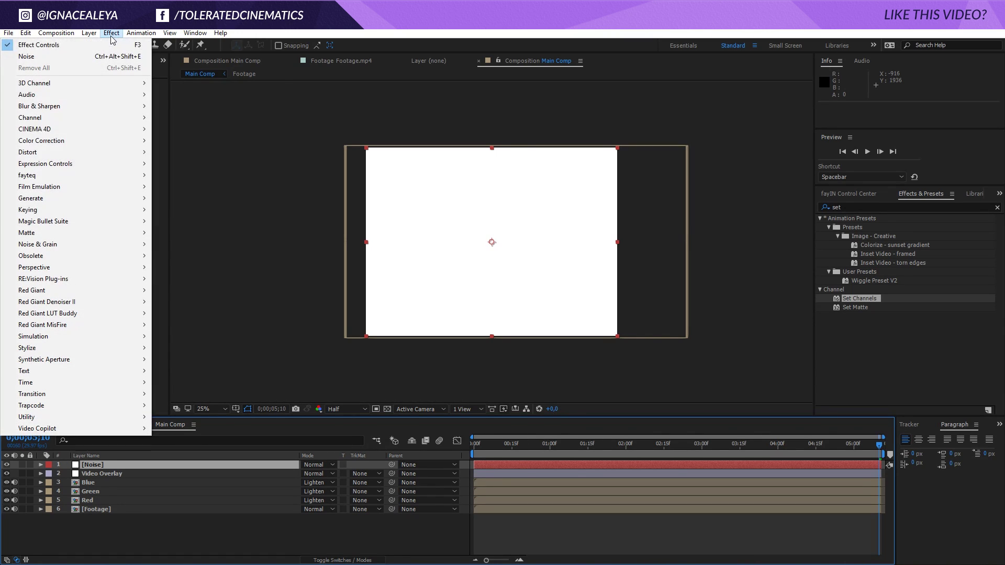
{"action": "mouse_move", "coordinate": [56, 246]}
{"action": "left_click", "coordinate": [181, 271]}
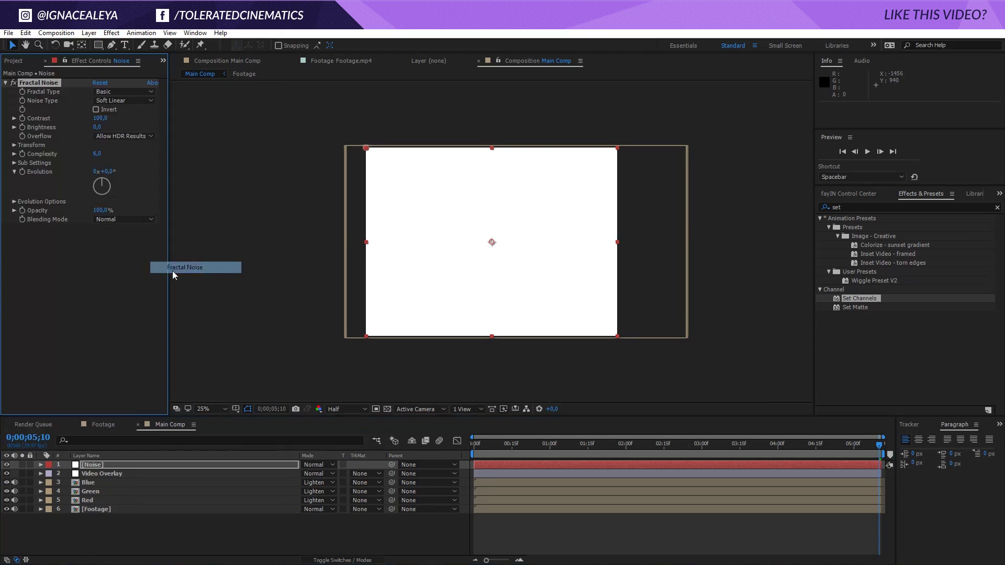
{"action": "left_click", "coordinate": [99, 119]}
{"action": "type", "text": "5000"}
{"action": "key", "text": "Tab"}
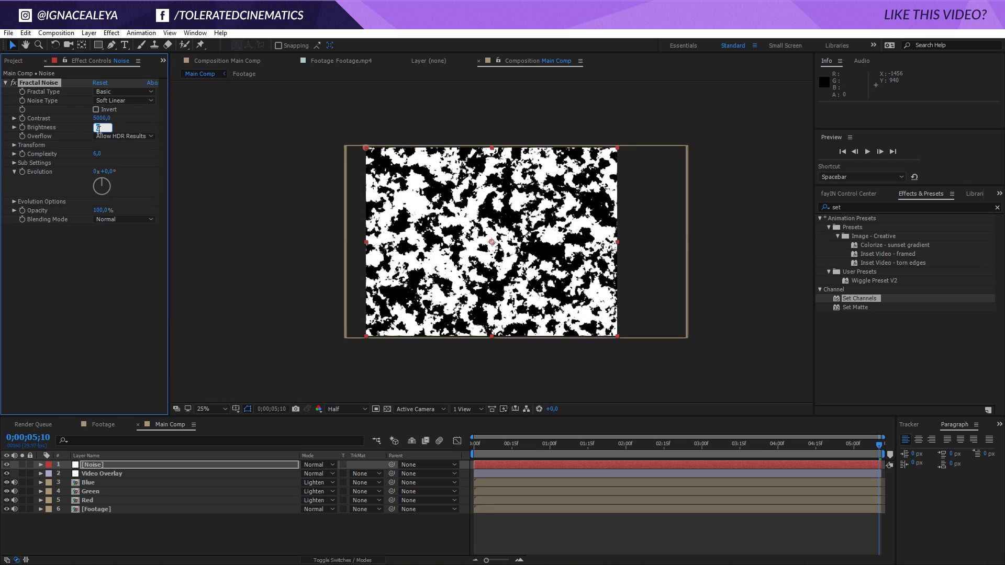
{"action": "type", "text": "-2000"}
{"action": "key", "text": "Return"}
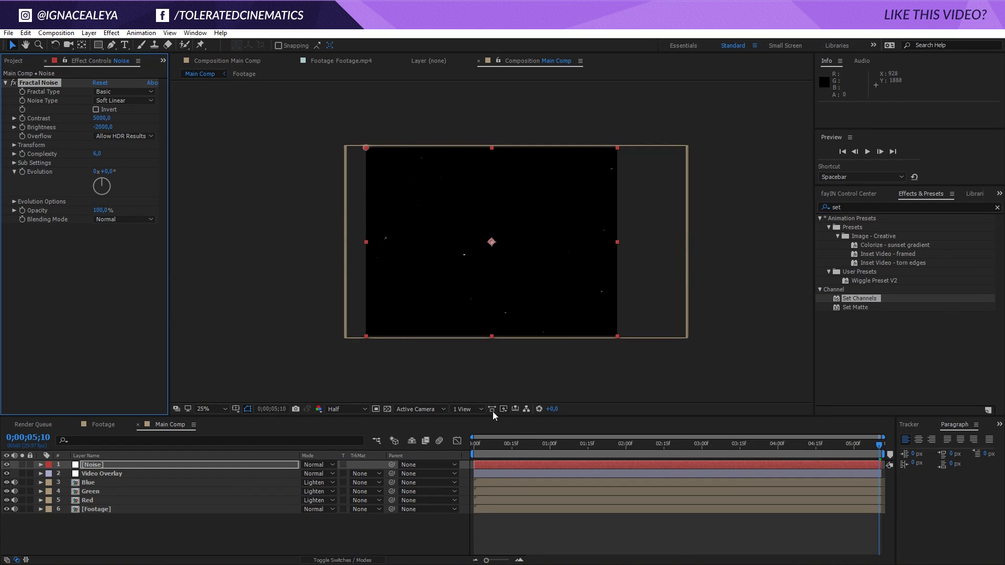
{"action": "left_click_drag", "start_coordinate": [479, 448], "coordinate": [588, 447]}
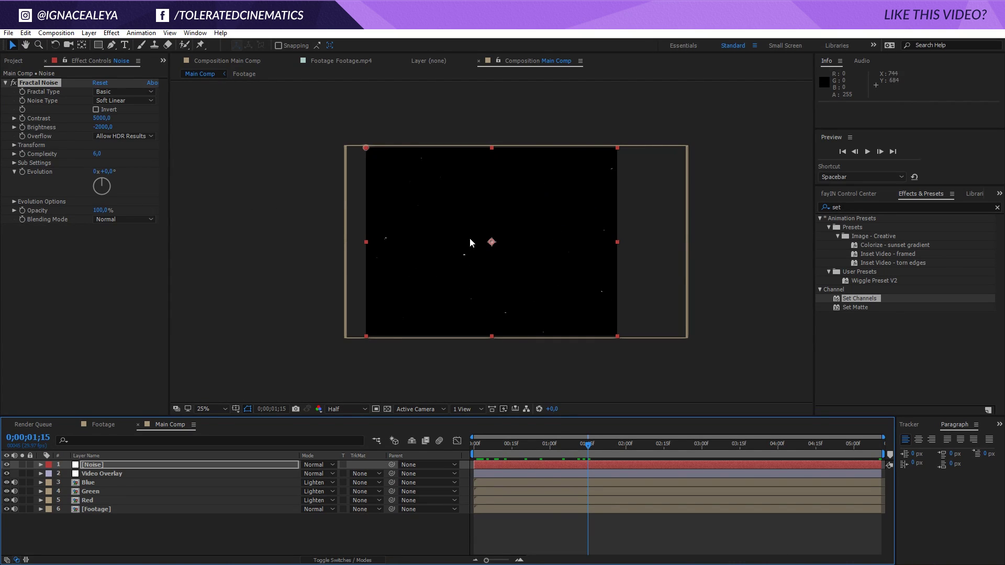
- Untick Uniform Scaling, set Scale Width 350 and Height 1, and raise Brightness slightly
{"action": "left_click", "coordinate": [14, 145]}
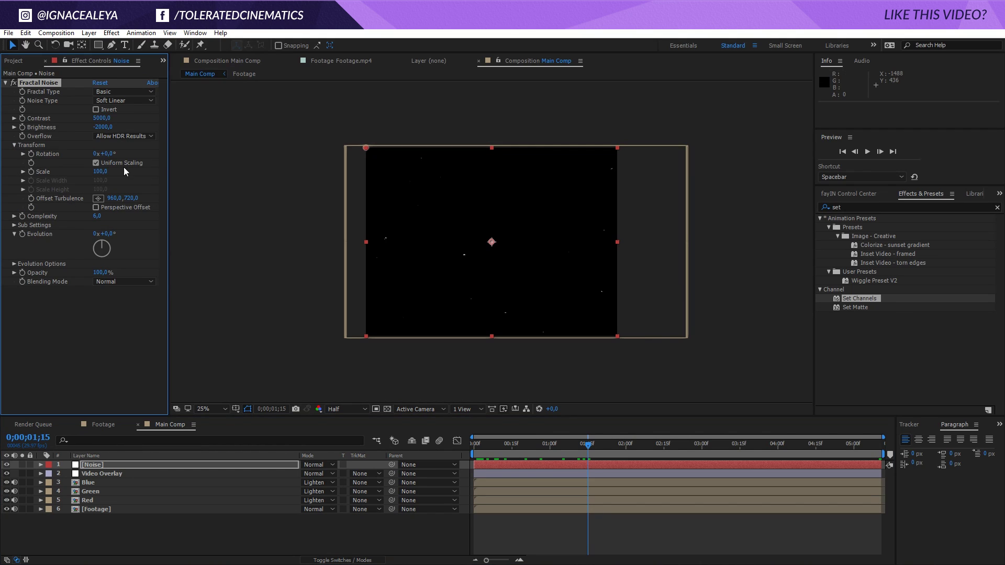
{"action": "left_click", "coordinate": [96, 163]}
{"action": "left_click", "coordinate": [23, 181]}
{"action": "left_click", "coordinate": [23, 203]}
{"action": "left_click", "coordinate": [100, 181]}
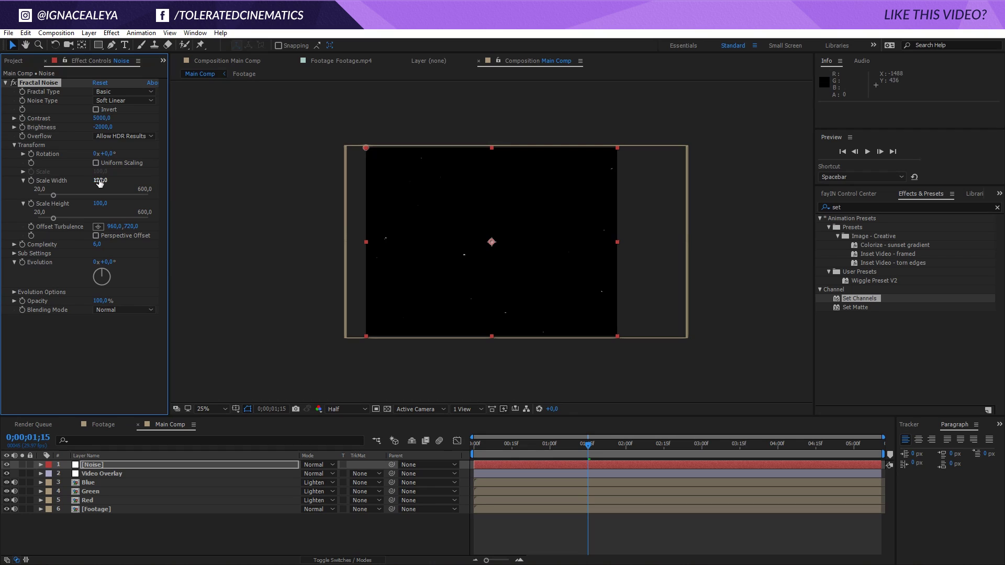
{"action": "type", "text": "350"}
{"action": "left_click", "coordinate": [98, 203]}
{"action": "type", "text": "1"}
{"action": "key", "text": "Return"}
{"action": "left_click_drag", "start_coordinate": [102, 127], "coordinate": [240, 161]}
- Add the expression time*1000 to the Fractal Noise Evolution property
{"action": "left_click", "coordinate": [23, 264], "text": "alt"}
{"action": "type", "text": "t"}
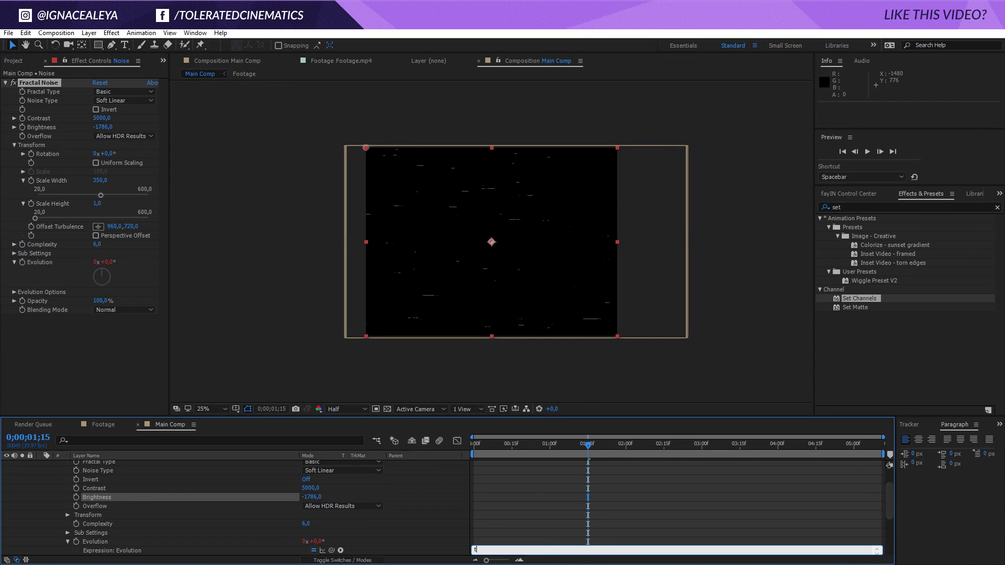
{"action": "type", "text": "ime*1000"}
{"action": "key", "text": "KP_Enter"}
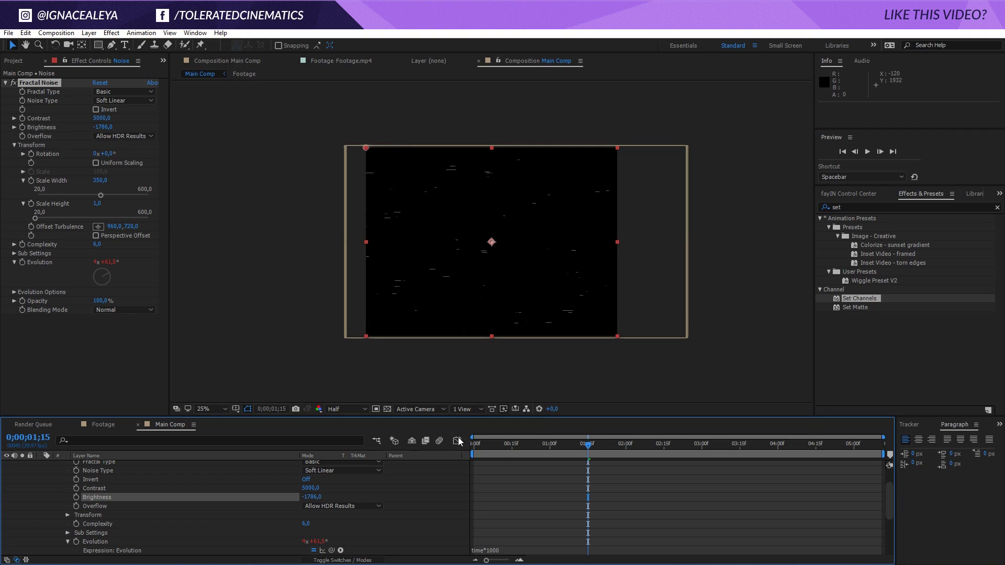
- Preview the composition to check the flickering noise streaks
{"action": "mouse_move", "coordinate": [518, 443]}
{"action": "left_mouse_down"}
{"action": "mouse_move", "coordinate": [500, 443]}
{"action": "mouse_move", "coordinate": [517, 444]}
{"action": "left_mouse_up"}
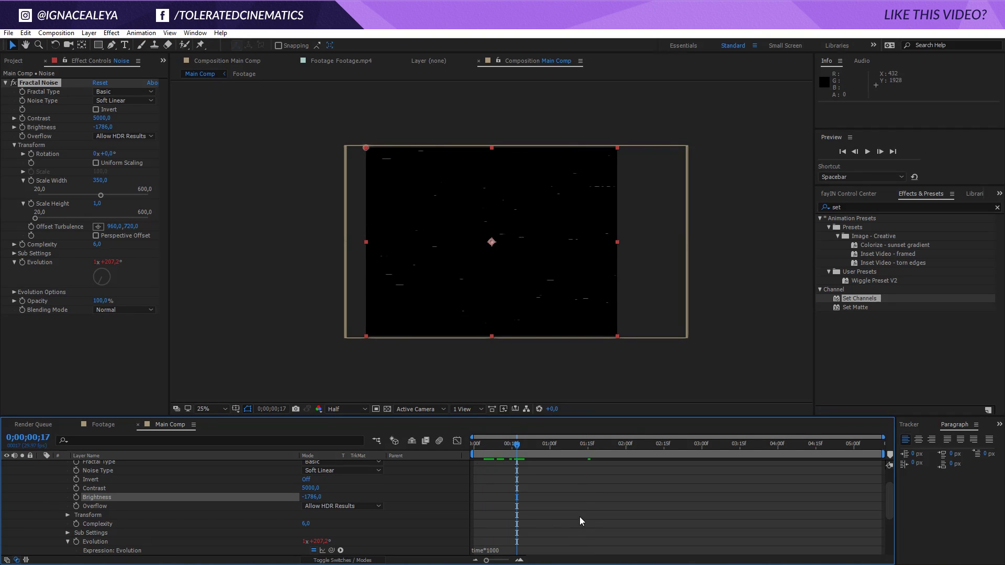
{"action": "key", "text": "space"}
{"action": "left_click", "coordinate": [499, 445]}
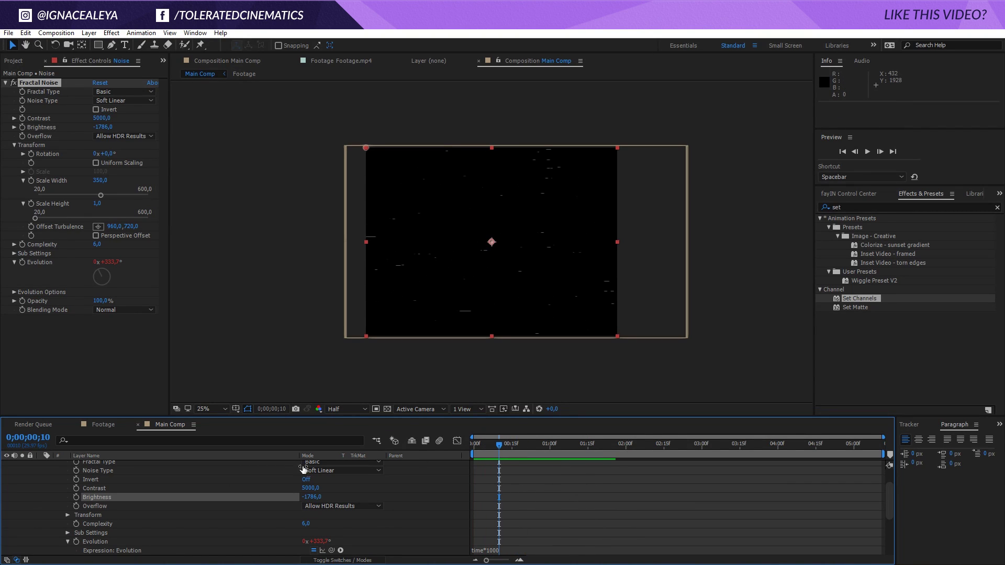
{"action": "scroll", "coordinate": [8, 500], "scroll_direction": "down", "scroll_amount": 4}
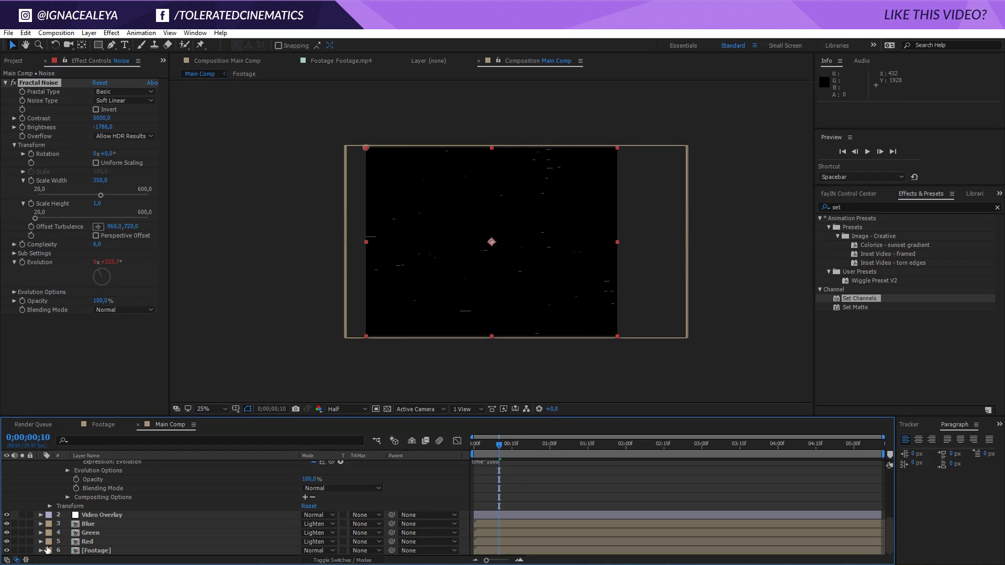
{"action": "scroll", "coordinate": [47, 549], "scroll_direction": "up", "scroll_amount": 5}
{"action": "key", "text": "space"}
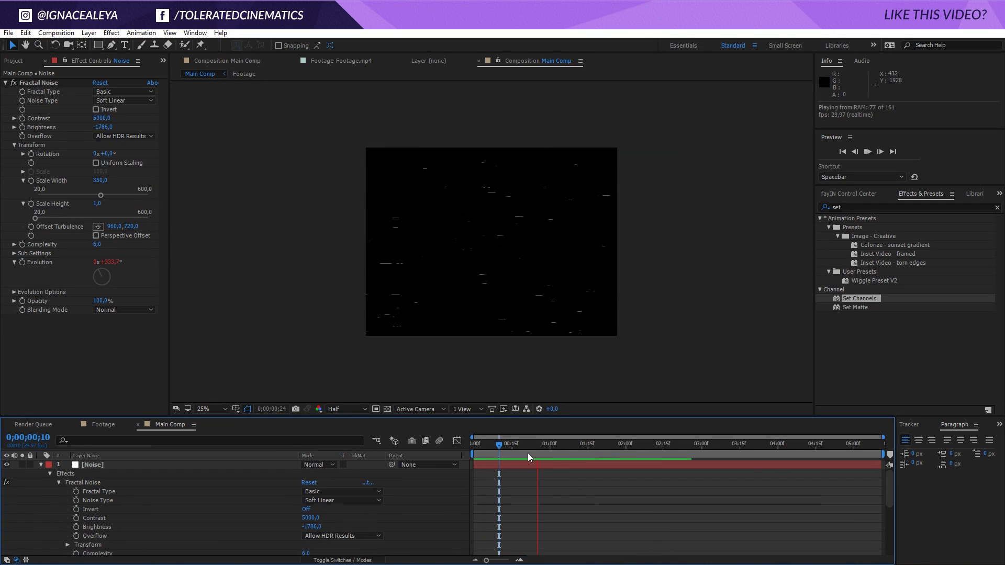
{"action": "key", "text": "space"}
{"action": "left_click", "coordinate": [133, 463]}
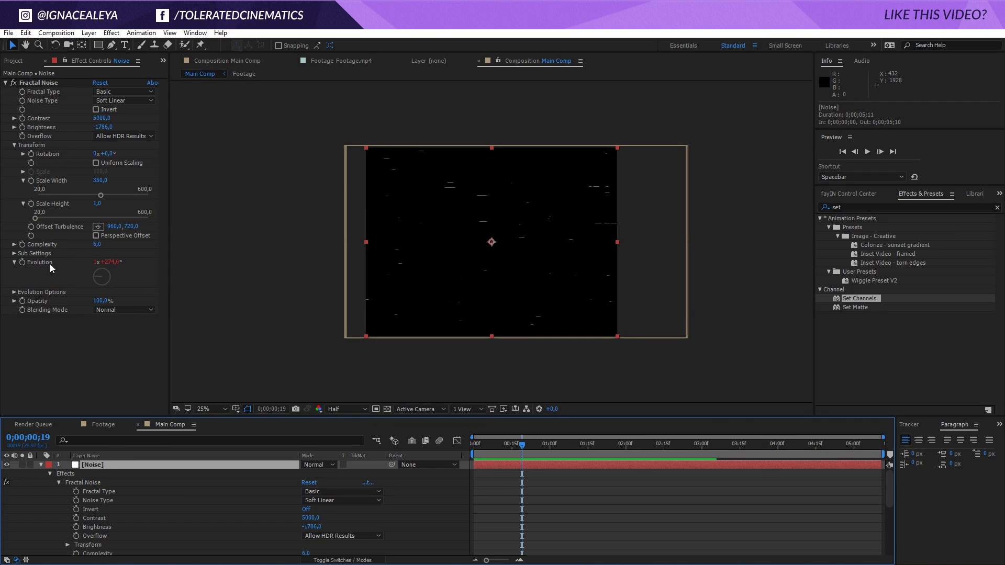
- Give Offset Turbulence the expression [value[0]+time*-20000,value[1]], fixing the missing index
{"action": "left_click", "coordinate": [31, 227], "text": "alt"}
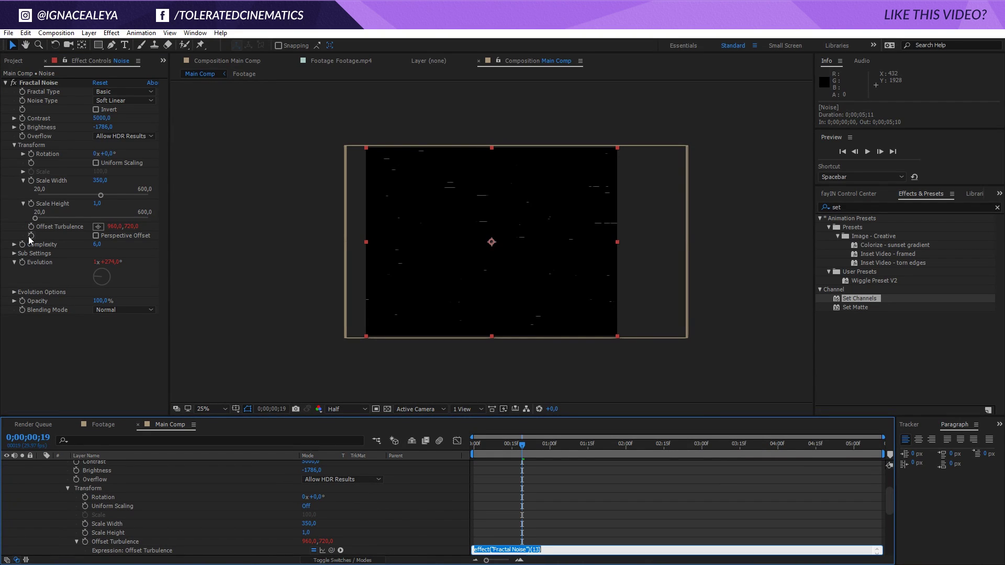
{"action": "type", "text": "[value"}
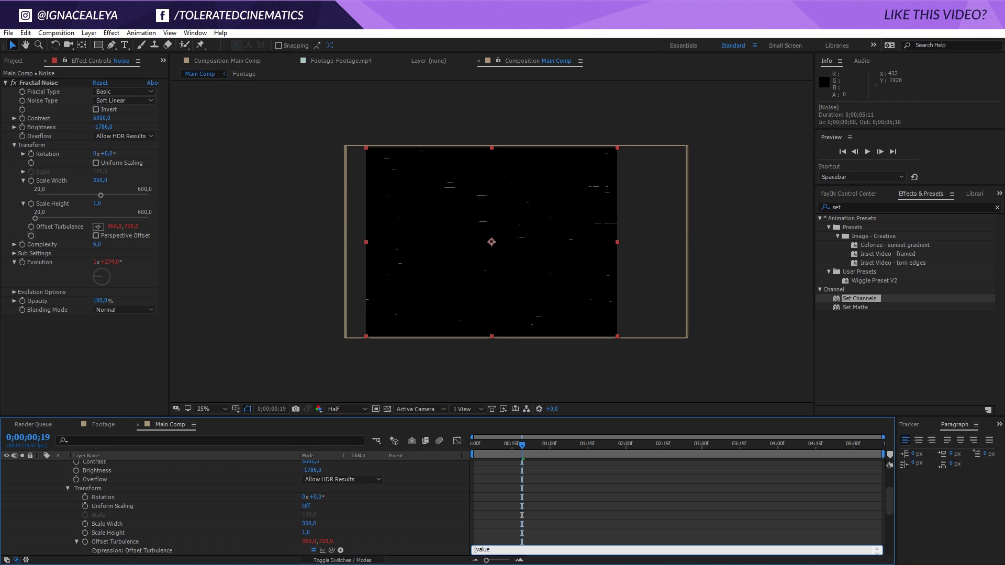
{"action": "type", "text": "]"}
{"action": "left_click", "coordinate": [442, 541]}
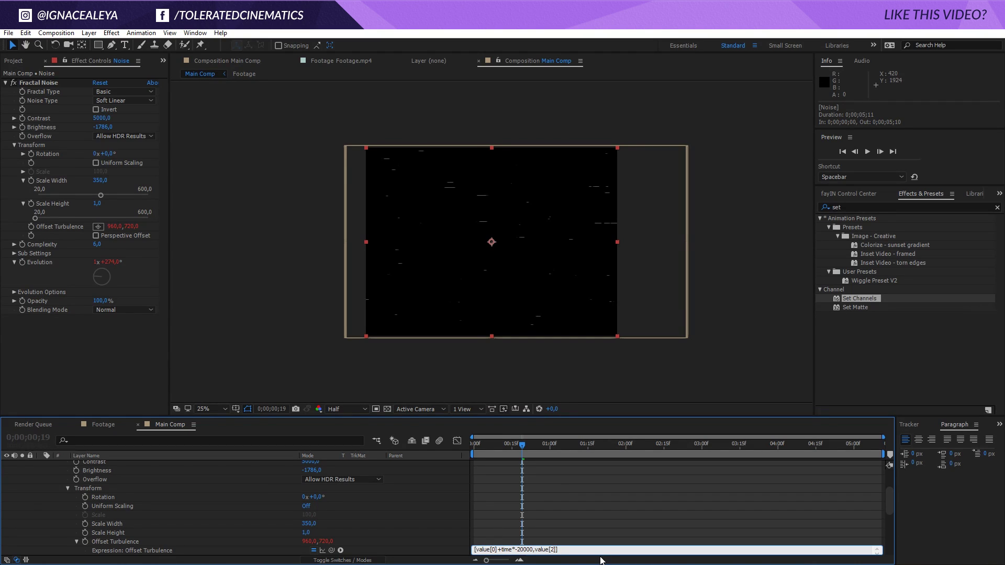
{"action": "left_click", "coordinate": [570, 546]}
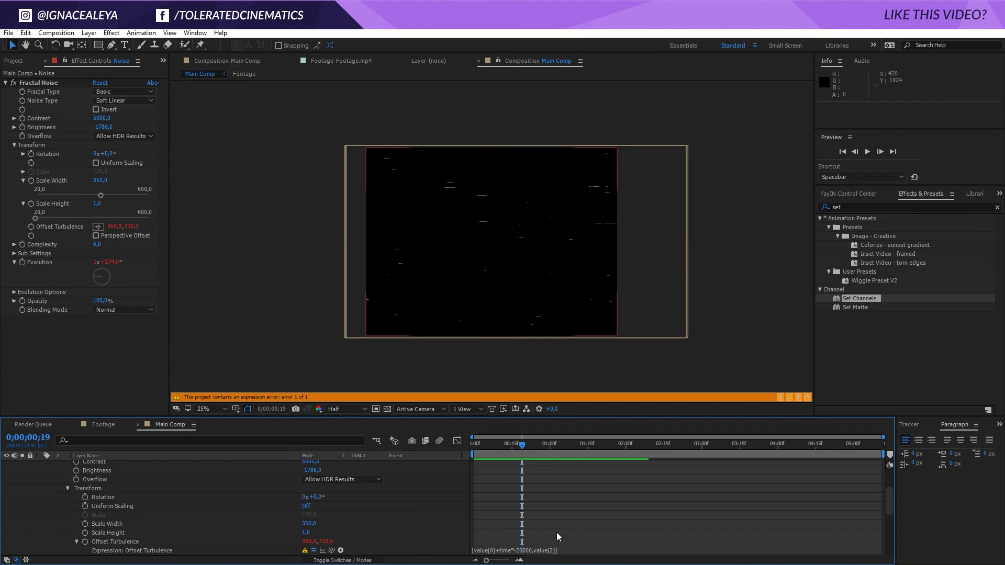
{"action": "left_click", "coordinate": [563, 548]}
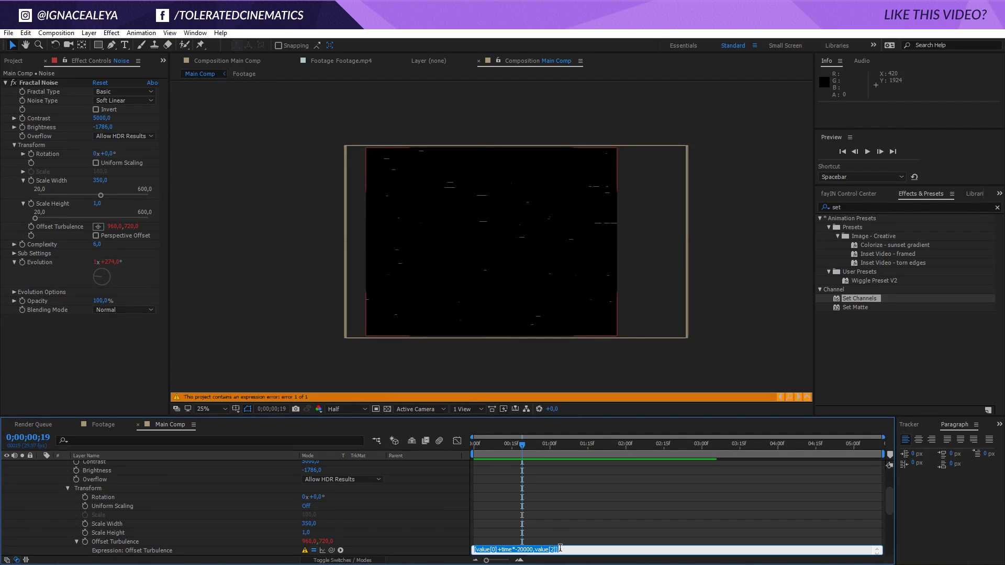
{"action": "left_click", "coordinate": [553, 549]}
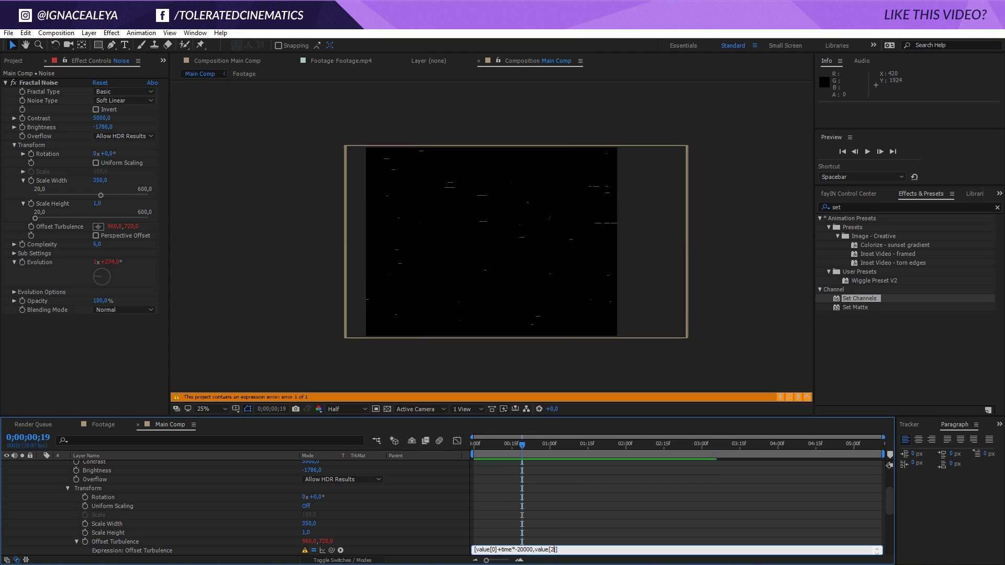
{"action": "type", "text": "1"}
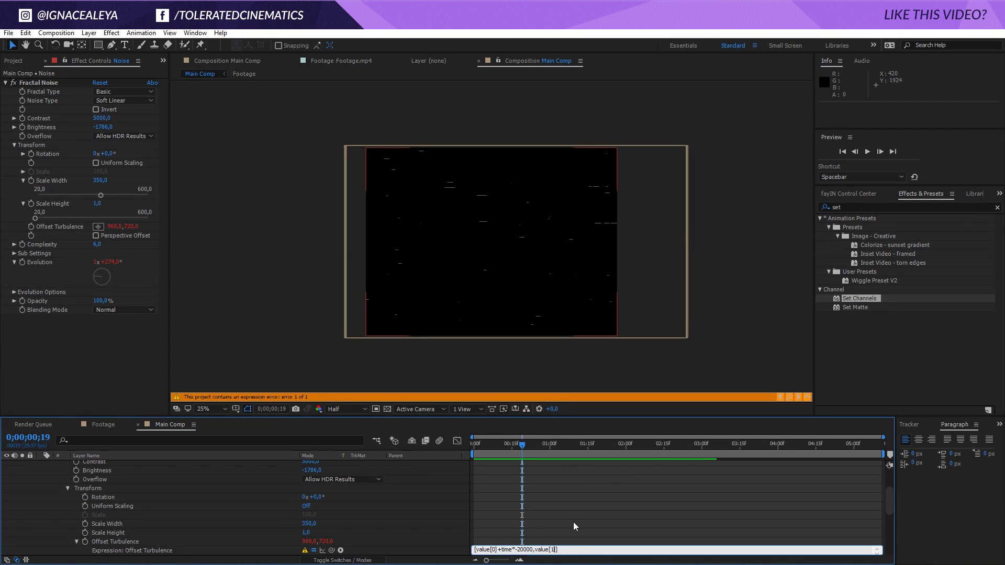
{"action": "left_click", "coordinate": [573, 522]}
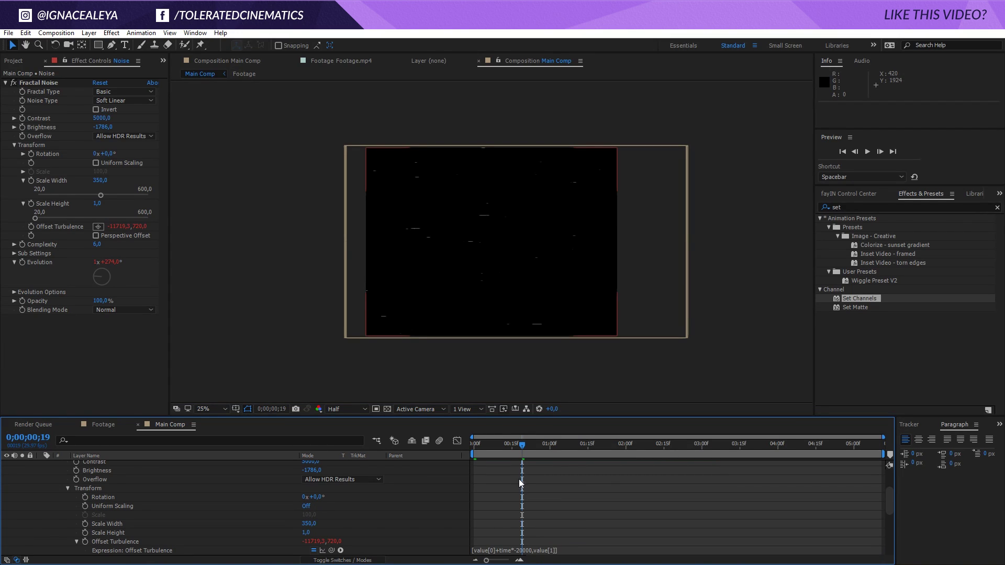
- Preview the sideways-sliding streaks, return to the start, and collapse the Noise layer
{"action": "left_click_drag", "start_coordinate": [521, 444], "coordinate": [420, 465]}
{"action": "key", "text": "space"}
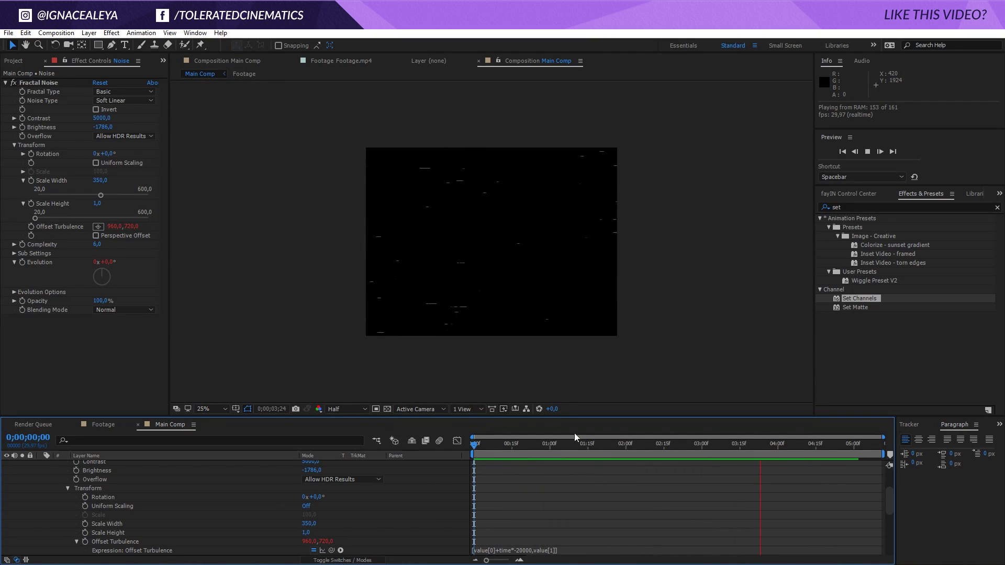
{"action": "left_click", "coordinate": [541, 444]}
{"action": "key", "text": "Home"}
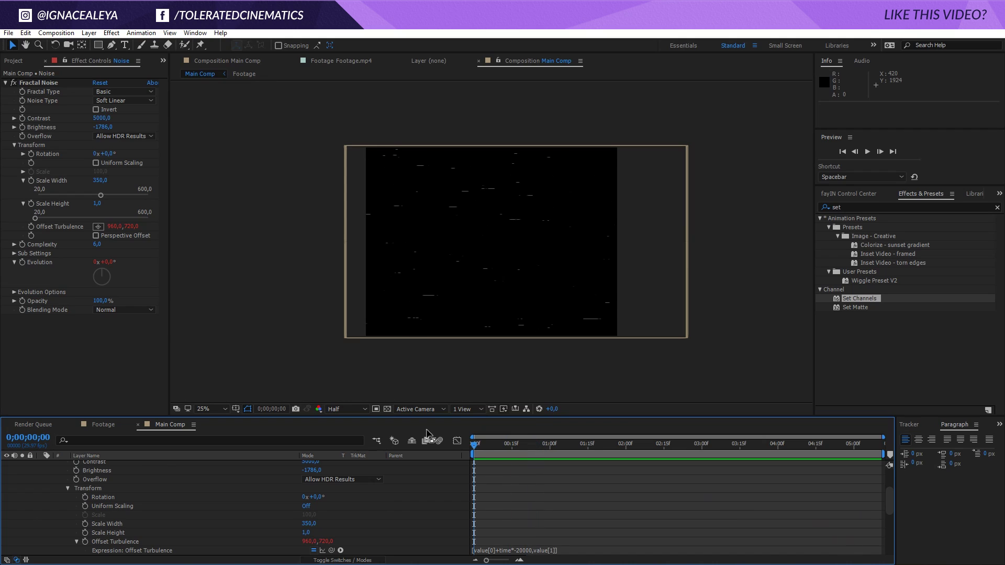
{"action": "scroll", "coordinate": [46, 470], "scroll_direction": "up", "scroll_amount": 3}
{"action": "left_click", "coordinate": [40, 466]}
{"action": "left_click", "coordinate": [96, 464]}
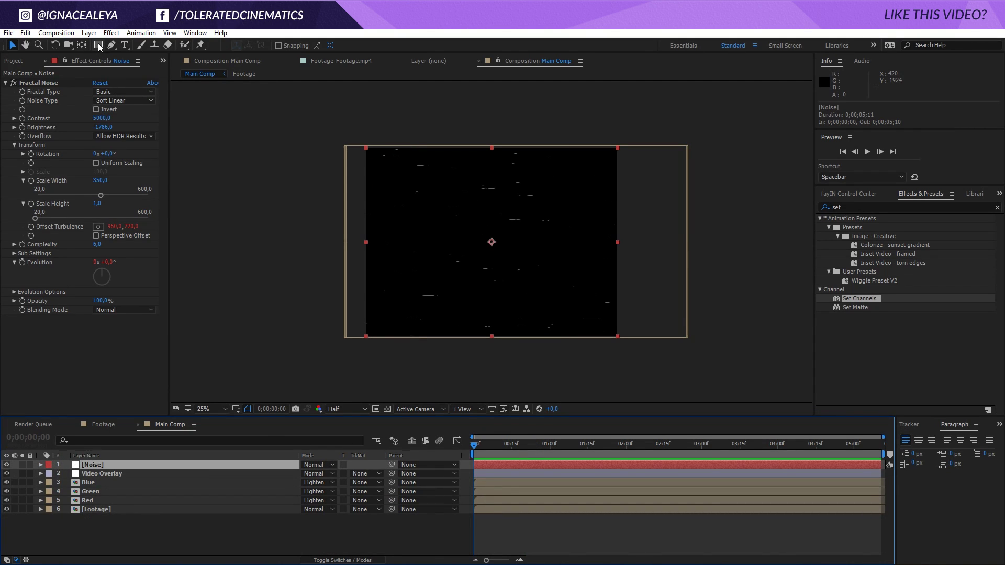
- Draw two rectangular mask bands on the Noise layer, one wide and one thin
{"action": "left_click", "coordinate": [99, 45]}
{"action": "left_click_drag", "start_coordinate": [308, 254], "coordinate": [660, 310]}
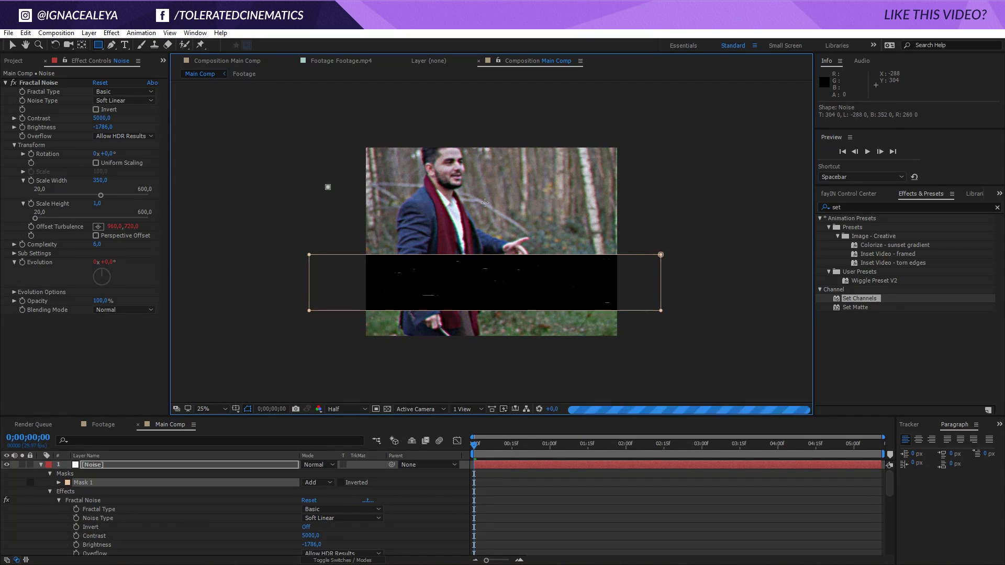
{"action": "left_click_drag", "start_coordinate": [327, 186], "coordinate": [679, 197]}
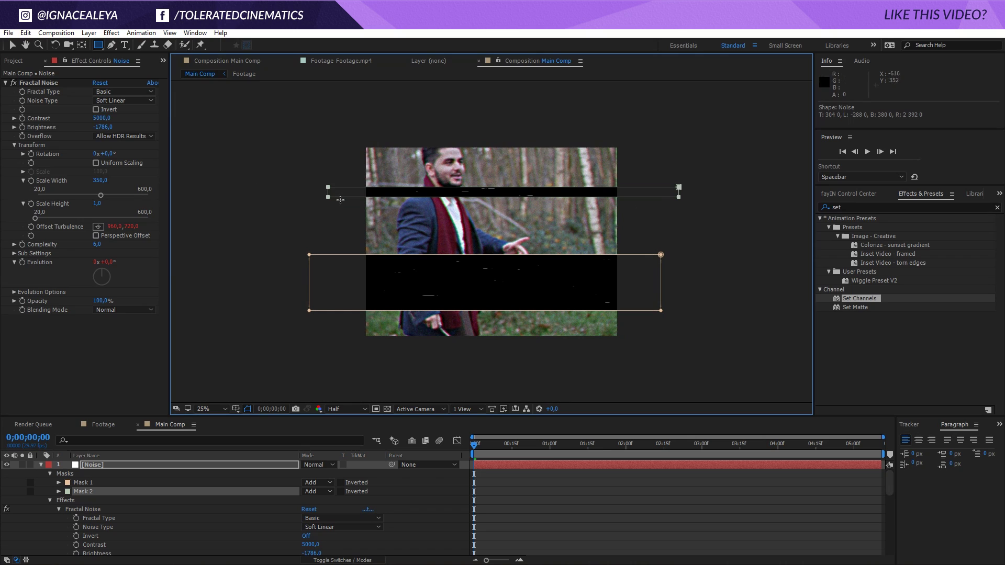
- Set the Noise layer's blending mode to Screen and preview, stopping at frame 4
{"action": "left_click", "coordinate": [320, 465]}
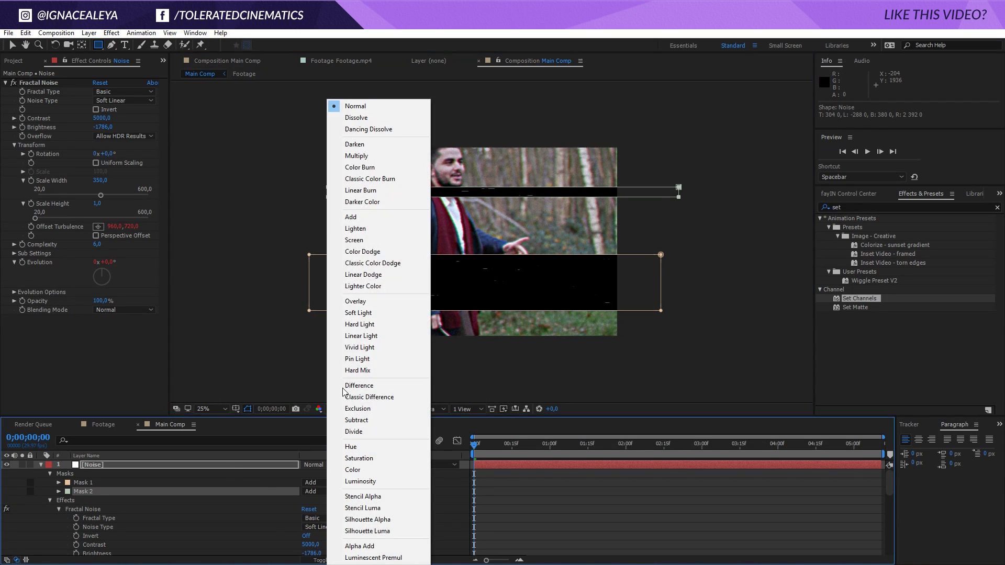
{"action": "left_click", "coordinate": [375, 241]}
{"action": "left_click", "coordinate": [606, 487]}
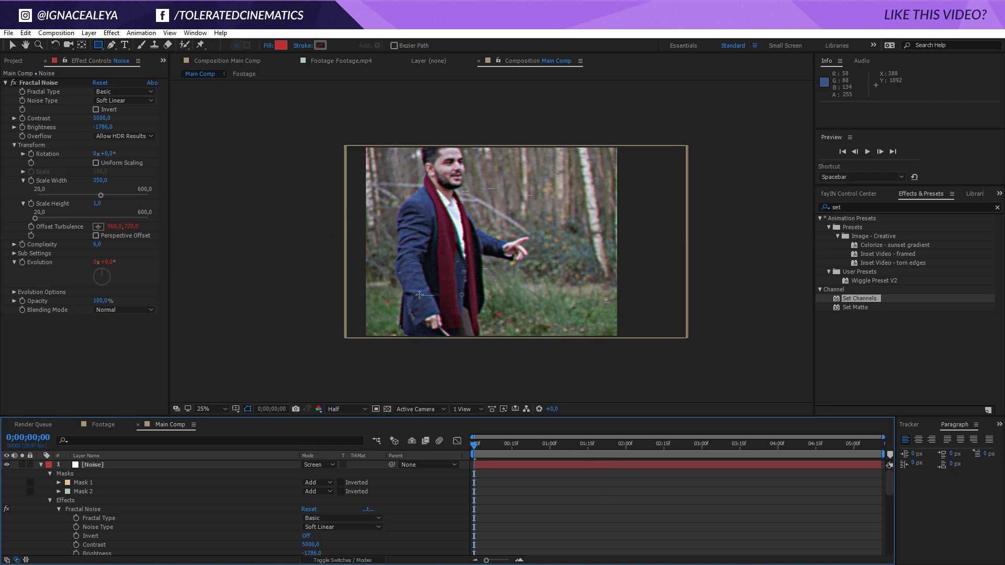
{"action": "left_click", "coordinate": [41, 464]}
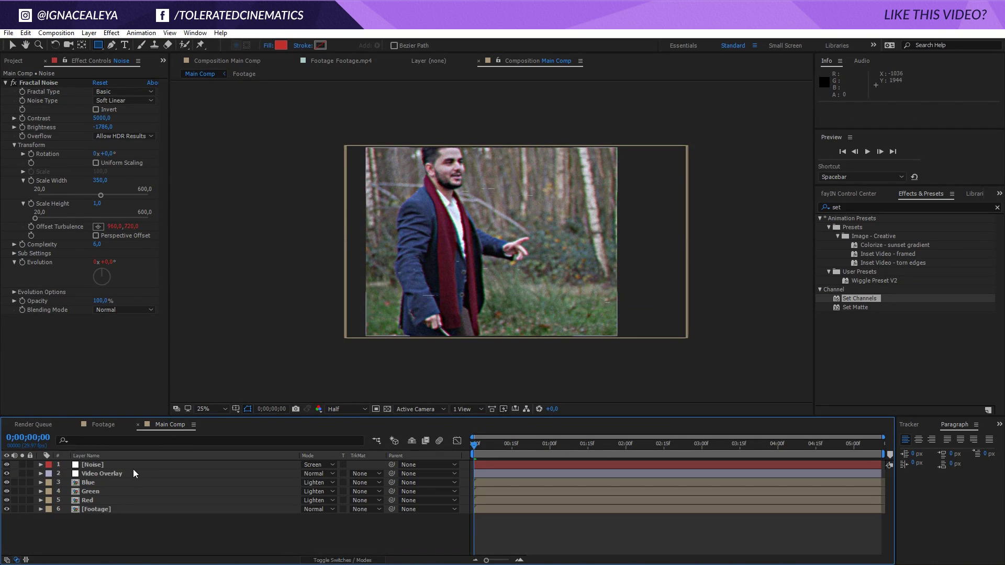
{"action": "left_click", "coordinate": [133, 468]}
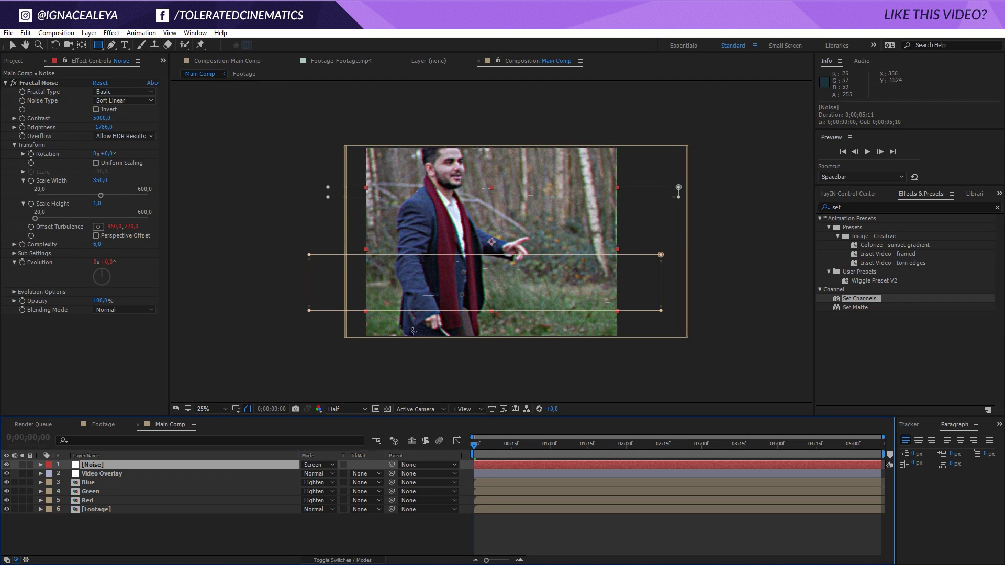
{"action": "left_click", "coordinate": [504, 534]}
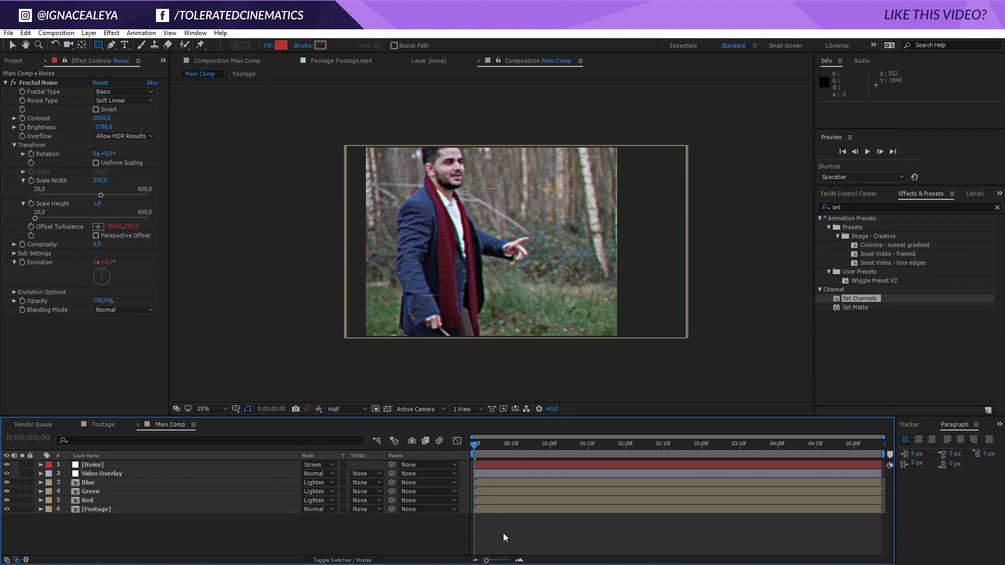
{"action": "key", "text": "space"}
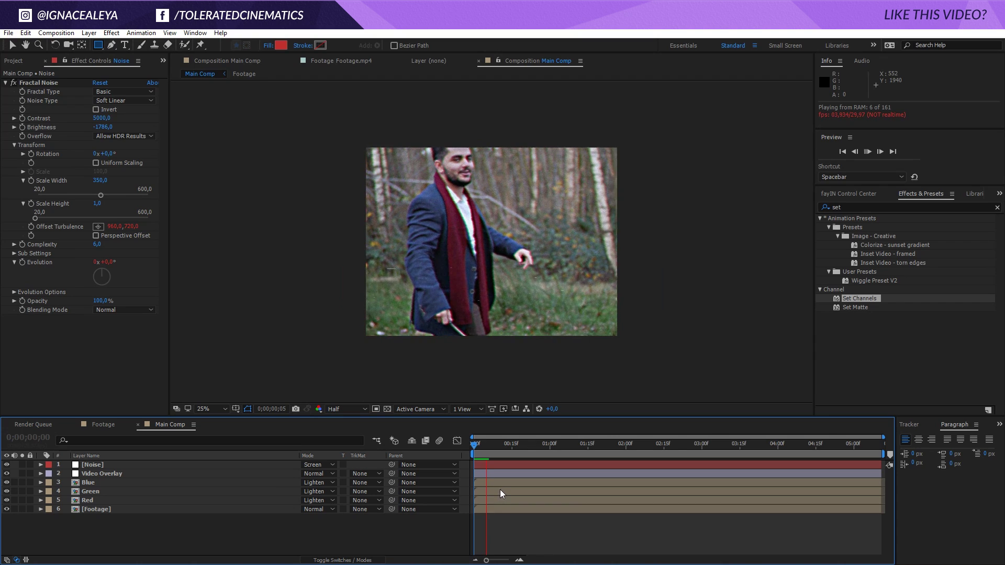
{"action": "left_click", "coordinate": [482, 448]}
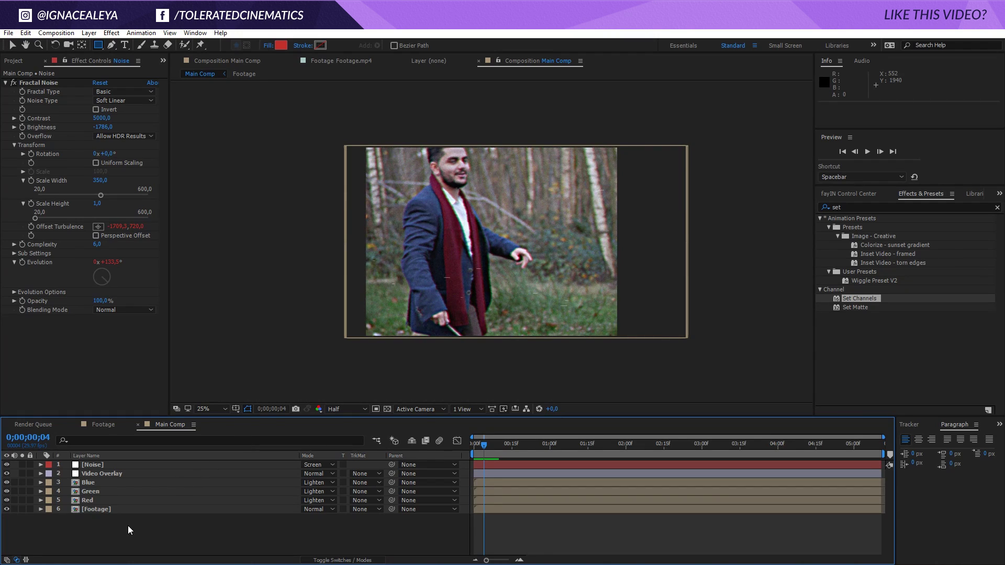
- Create a black solid named Border and draw a rectangle mask just inside the frame
{"action": "right_click", "coordinate": [172, 533]}
{"action": "mouse_move", "coordinate": [191, 437]}
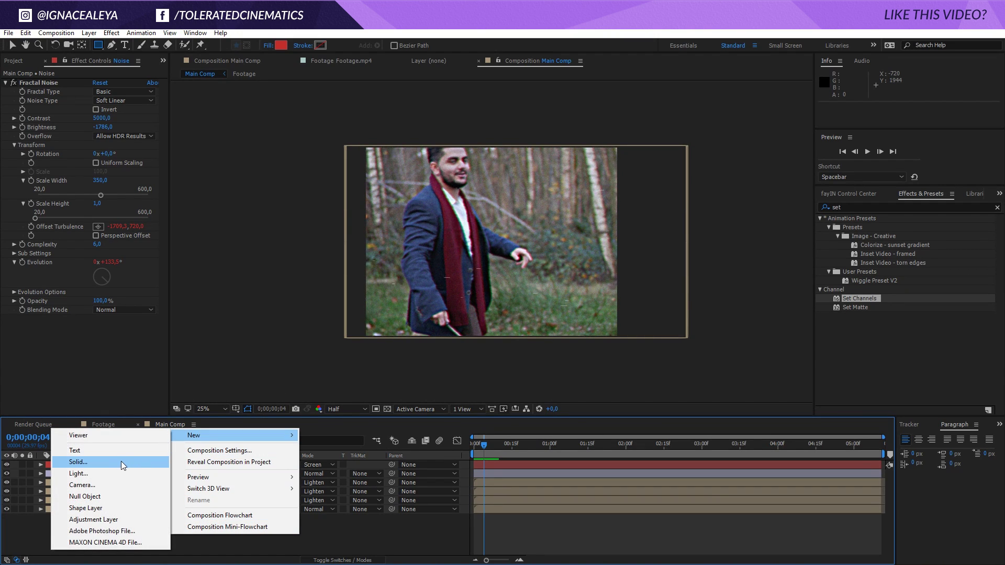
{"action": "left_click", "coordinate": [117, 461]}
{"action": "left_click", "coordinate": [523, 302]}
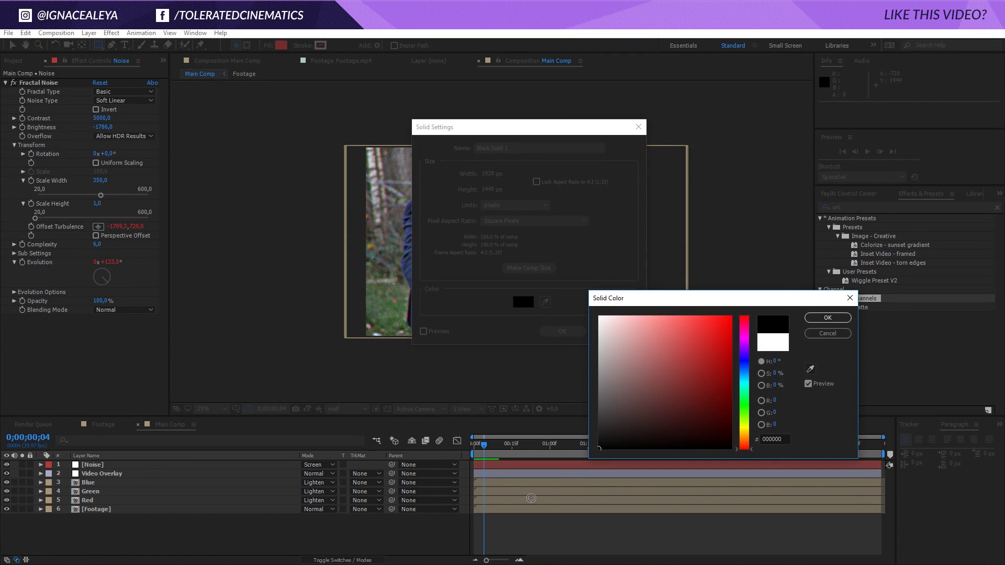
{"action": "left_click", "coordinate": [827, 317]}
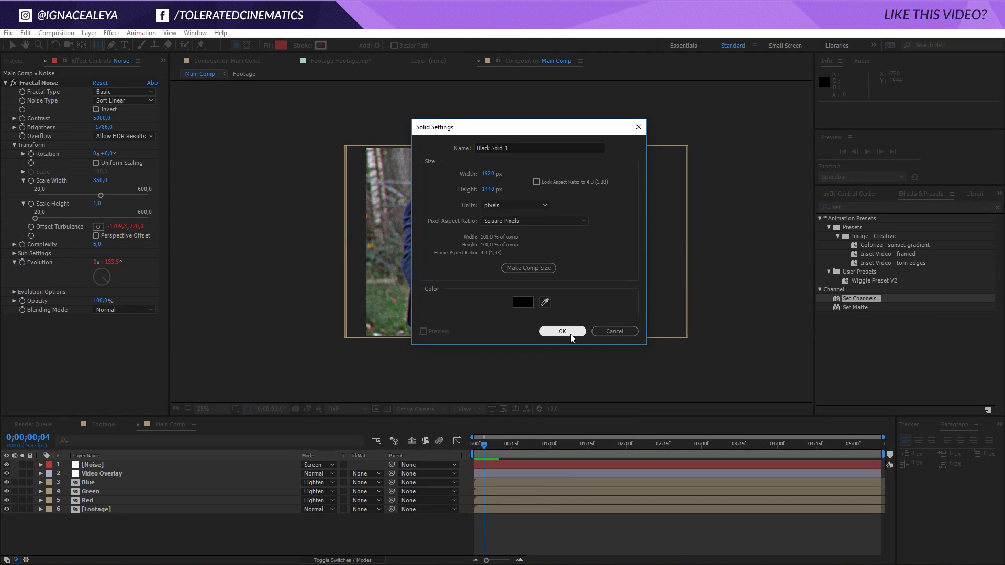
{"action": "left_click", "coordinate": [511, 147]}
{"action": "type", "text": "Border"}
{"action": "key", "text": "Return"}
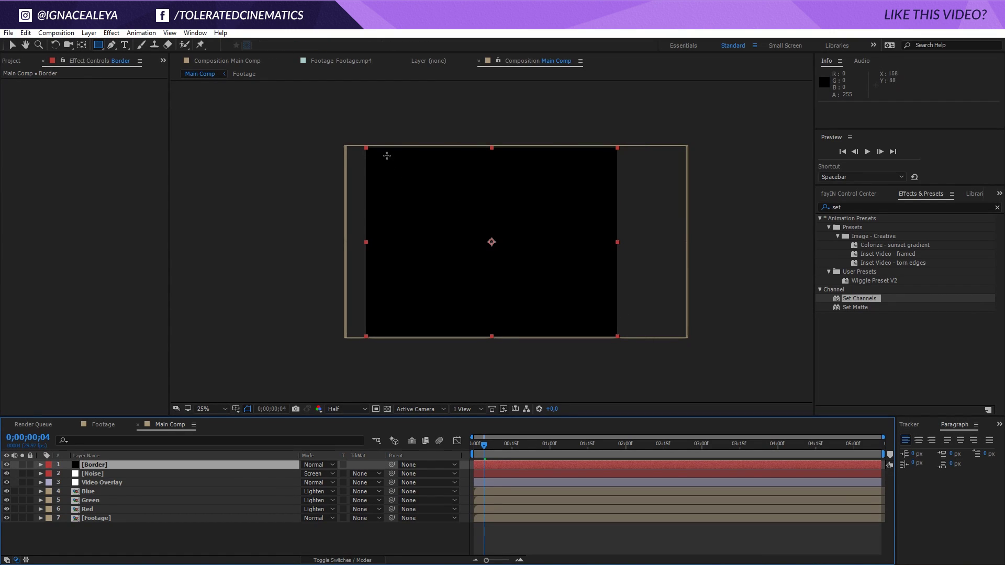
{"action": "mouse_move", "coordinate": [371, 132]}
{"action": "left_mouse_down"}
{"action": "mouse_move", "coordinate": [391, 193]}
{"action": "mouse_move", "coordinate": [437, 262]}
{"action": "mouse_move", "coordinate": [553, 339]}
{"action": "mouse_move", "coordinate": [611, 348]}
{"action": "left_mouse_up"}
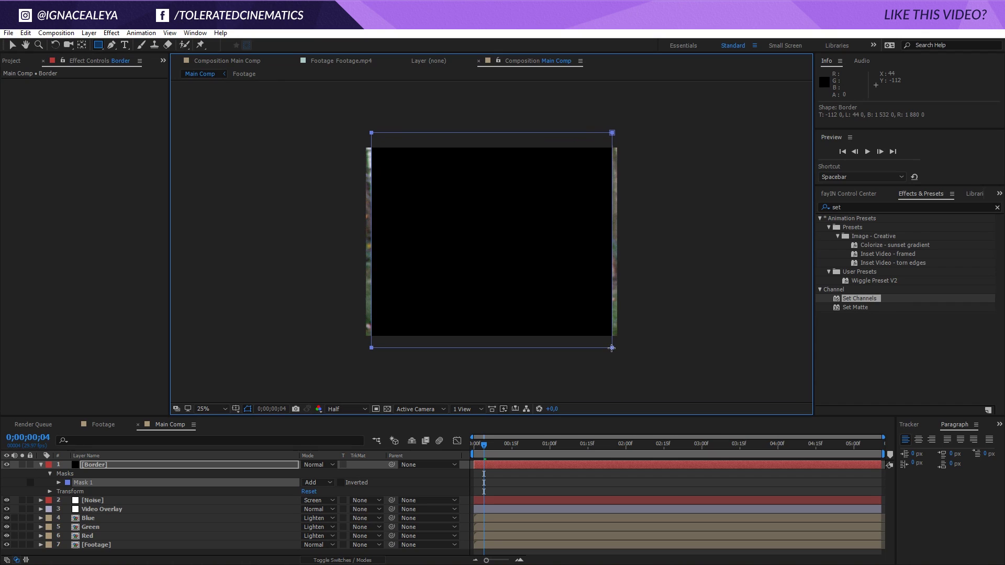
- Set the Border layer's Mask 1 mode to Subtract, leaving only a thin black edge
{"action": "left_click", "coordinate": [317, 482]}
{"action": "left_click", "coordinate": [315, 423]}
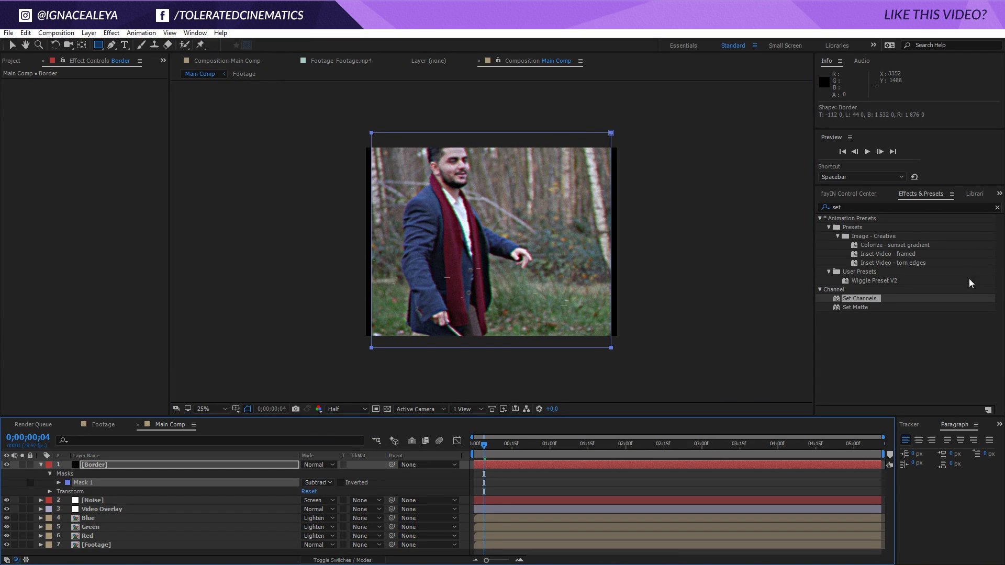
{"action": "left_click", "coordinate": [854, 207]}
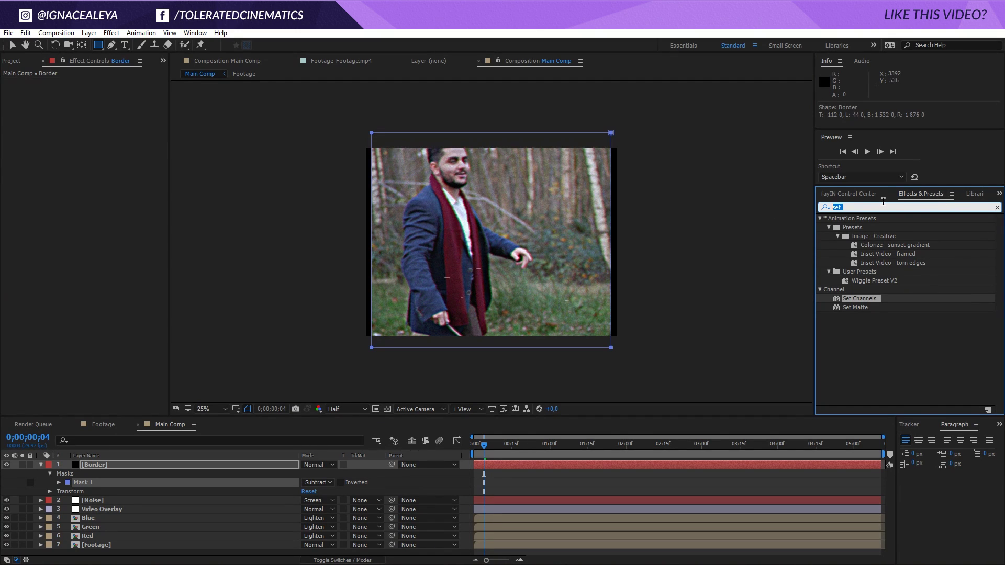
- Apply Roughen Edges to Border with Border 26.2 and Edge Sharpness 0.23
{"action": "type", "text": "roug"}
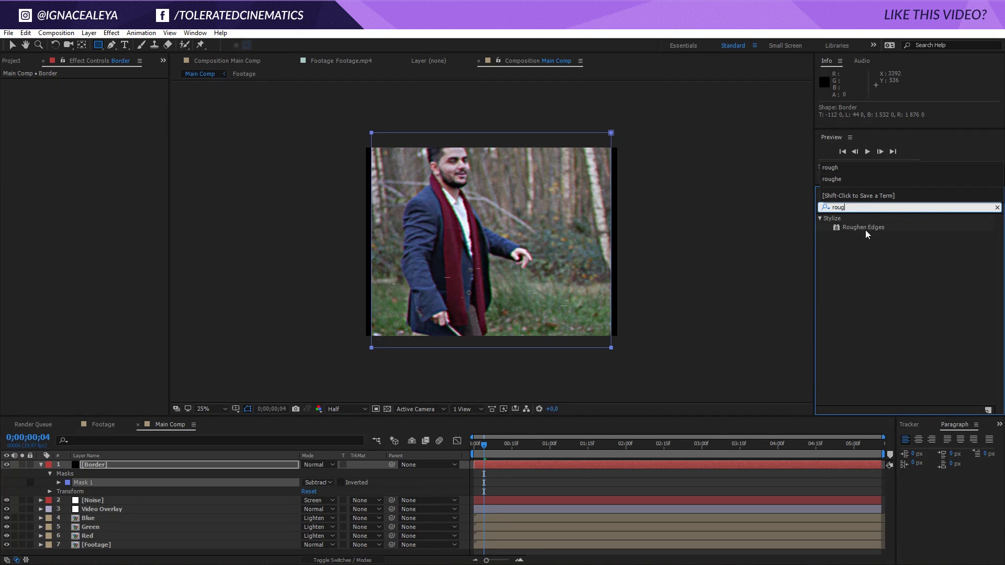
{"action": "type", "text": "h"}
{"action": "left_click_drag", "start_coordinate": [863, 227], "coordinate": [120, 463]}
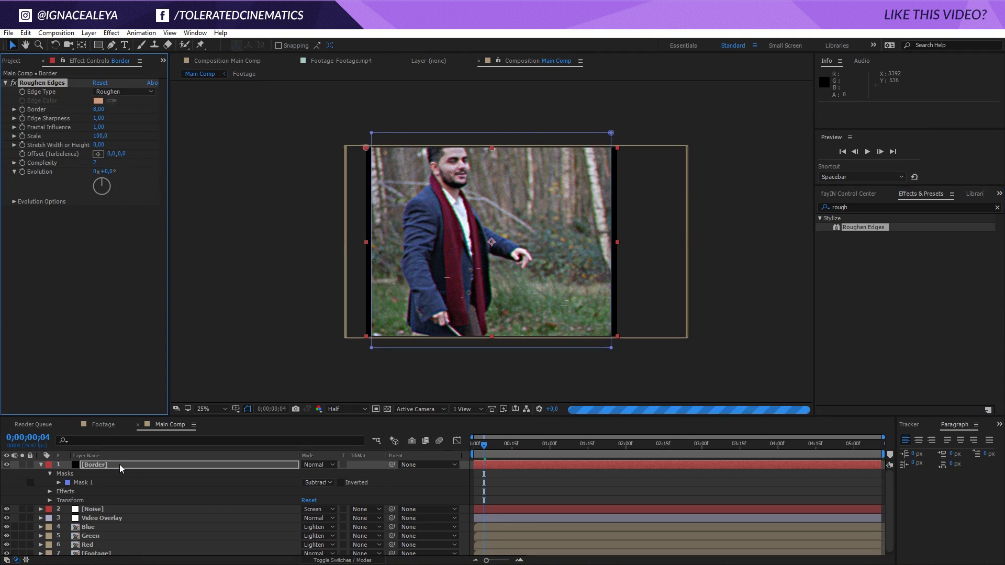
{"action": "left_click", "coordinate": [537, 495]}
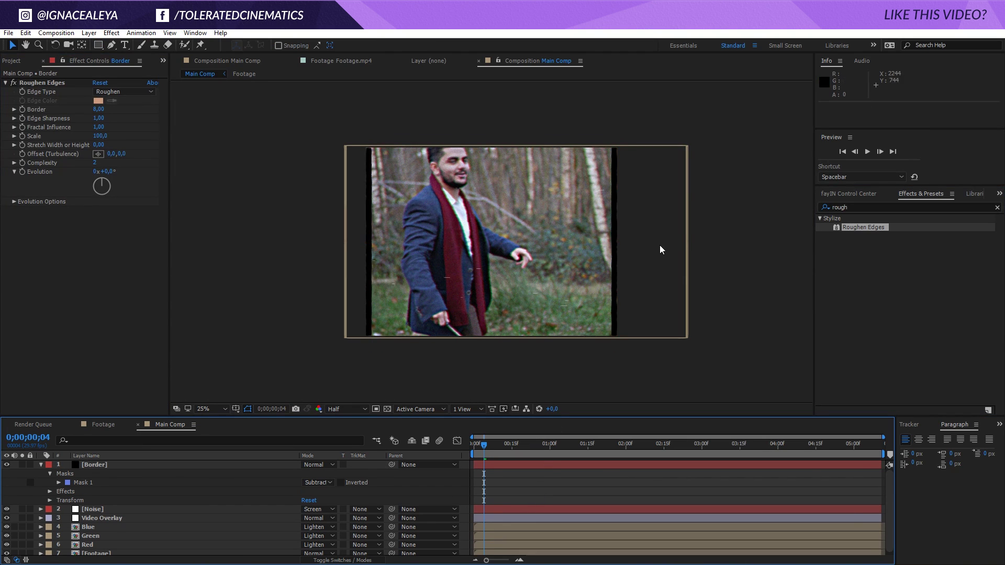
{"action": "scroll", "coordinate": [659, 245], "scroll_direction": "up", "scroll_amount": 2}
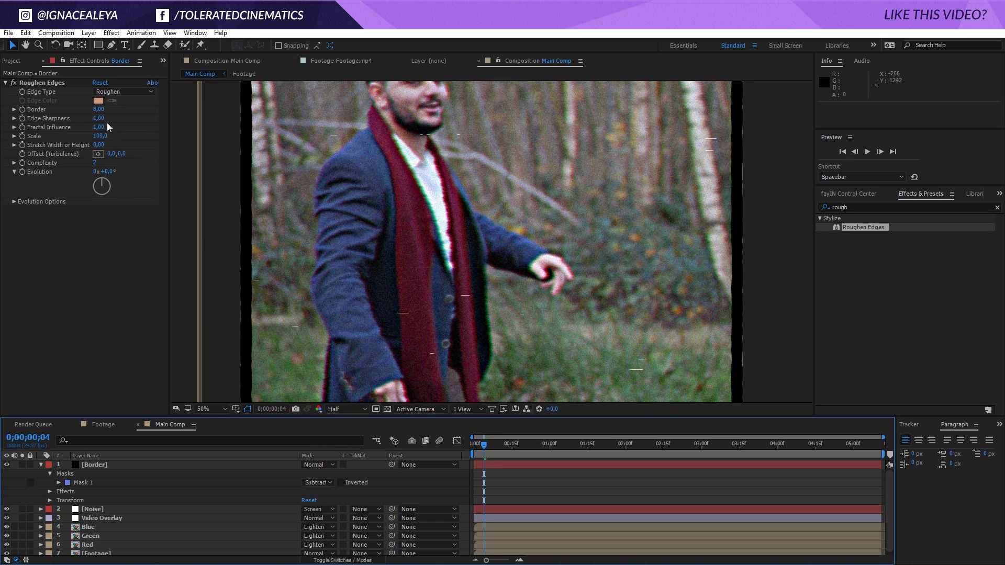
{"action": "left_click_drag", "start_coordinate": [99, 109], "coordinate": [207, 123]}
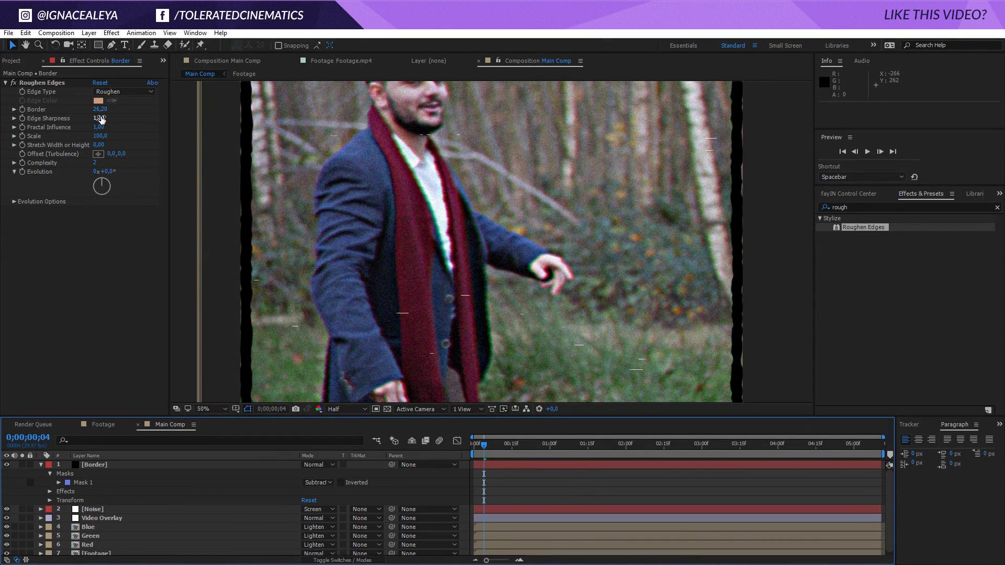
{"action": "left_click_drag", "start_coordinate": [99, 117], "coordinate": [77, 124]}
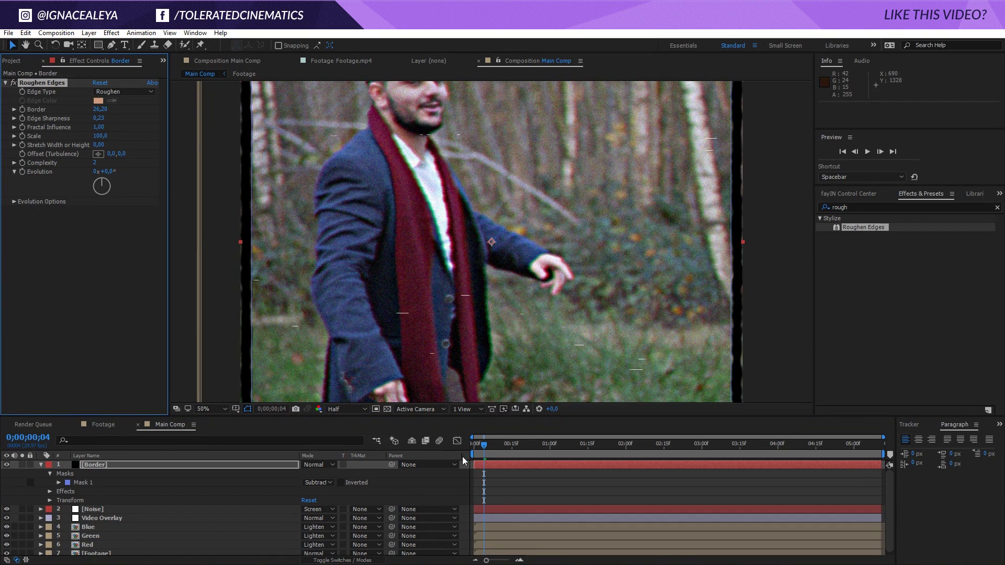
{"action": "left_click", "coordinate": [515, 492]}
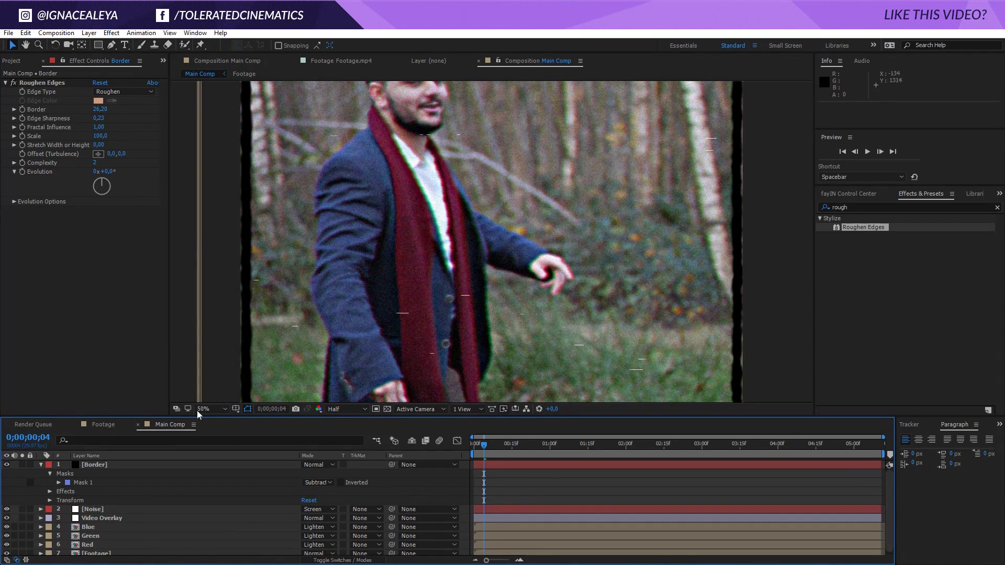
- Scale the Border layer to 102% and duplicate it
{"action": "left_click", "coordinate": [128, 465]}
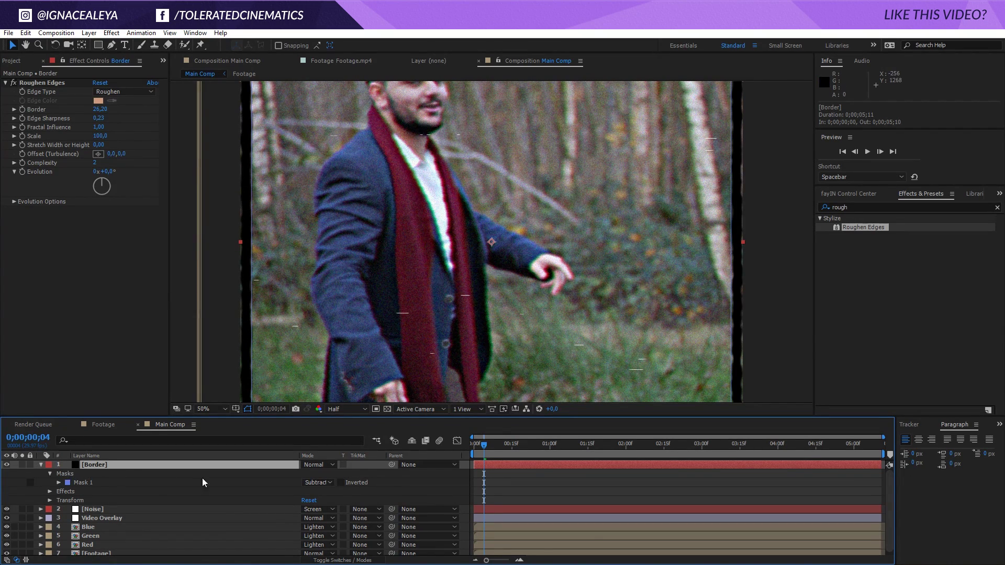
{"action": "key", "text": "s"}
{"action": "left_click", "coordinate": [318, 473]}
{"action": "type", "text": "102"}
{"action": "key", "text": "Return"}
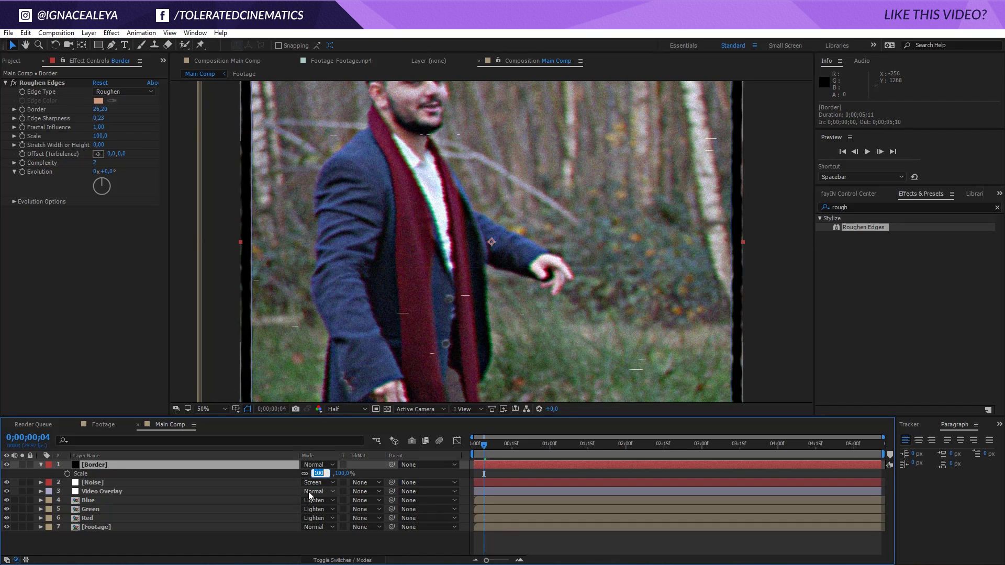
{"action": "left_click", "coordinate": [589, 475]}
{"action": "scroll", "coordinate": [675, 333], "scroll_direction": "down", "scroll_amount": 2}
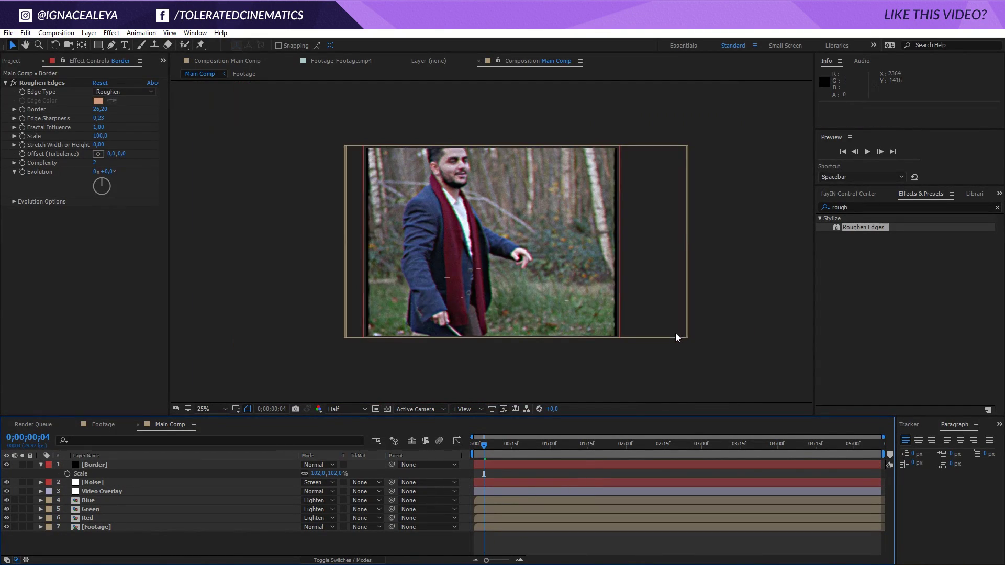
{"action": "left_click", "coordinate": [142, 463]}
{"action": "key", "text": "ctrl+d"}
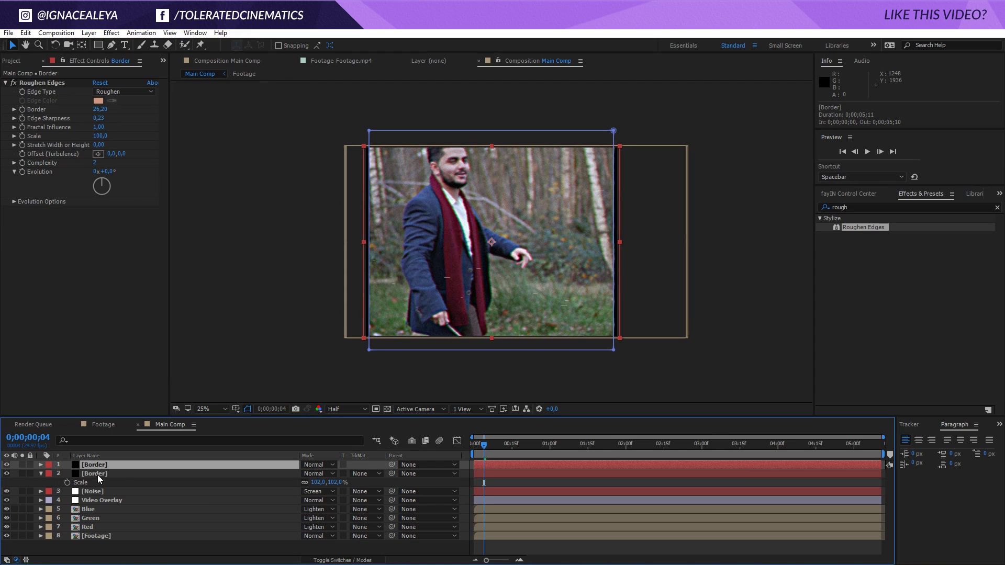
- Change the lower Border copy's solid colour to pure blue in Solid Settings
{"action": "left_click", "coordinate": [96, 473]}
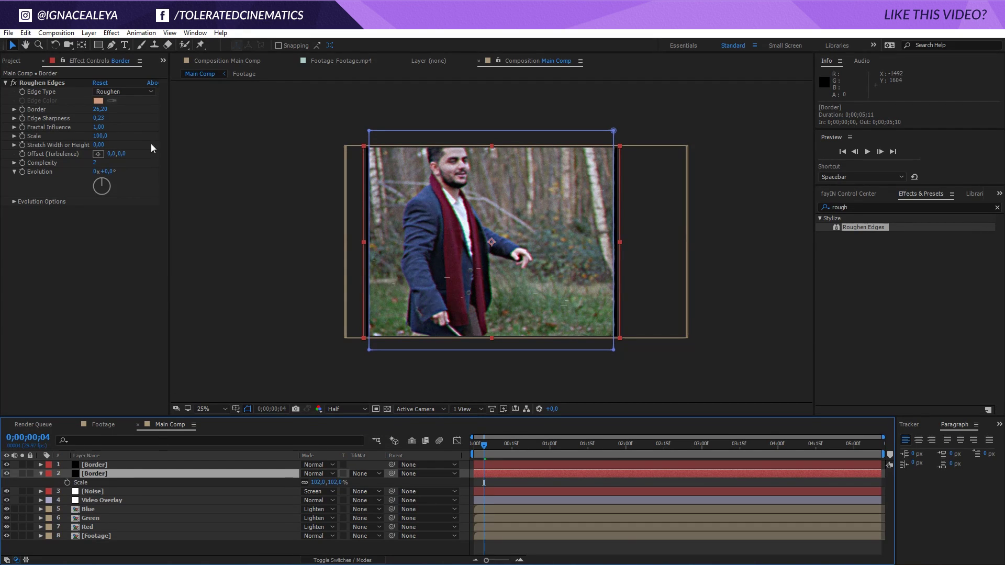
{"action": "left_click", "coordinate": [89, 32]}
{"action": "left_click", "coordinate": [76, 55]}
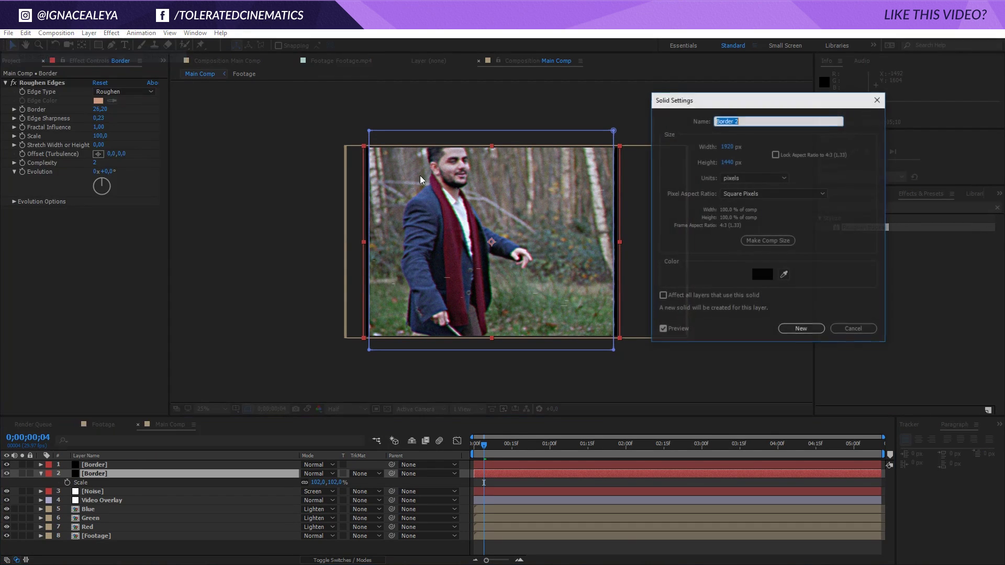
{"action": "left_click", "coordinate": [762, 274]}
{"action": "left_click", "coordinate": [747, 366]}
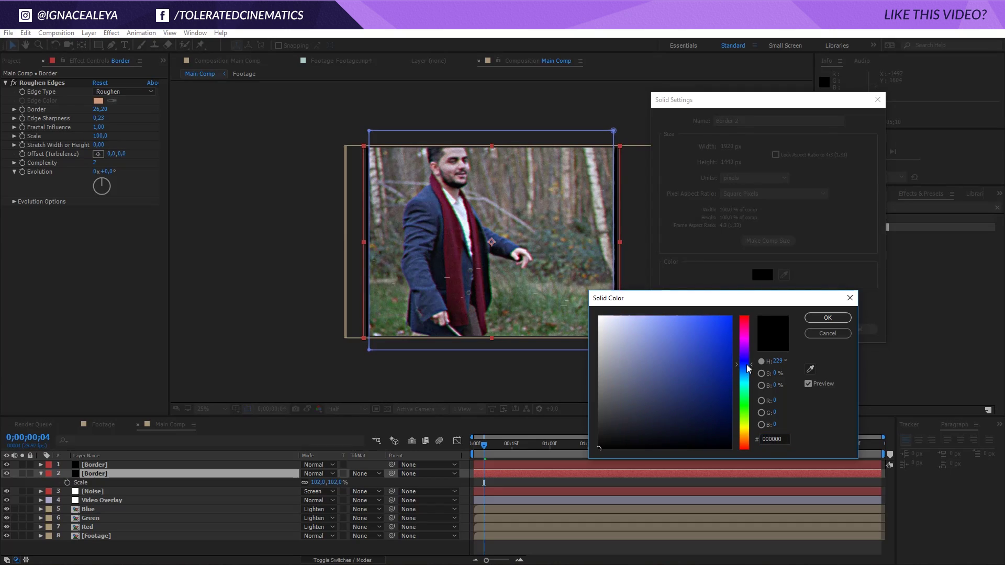
{"action": "left_click", "coordinate": [731, 316]}
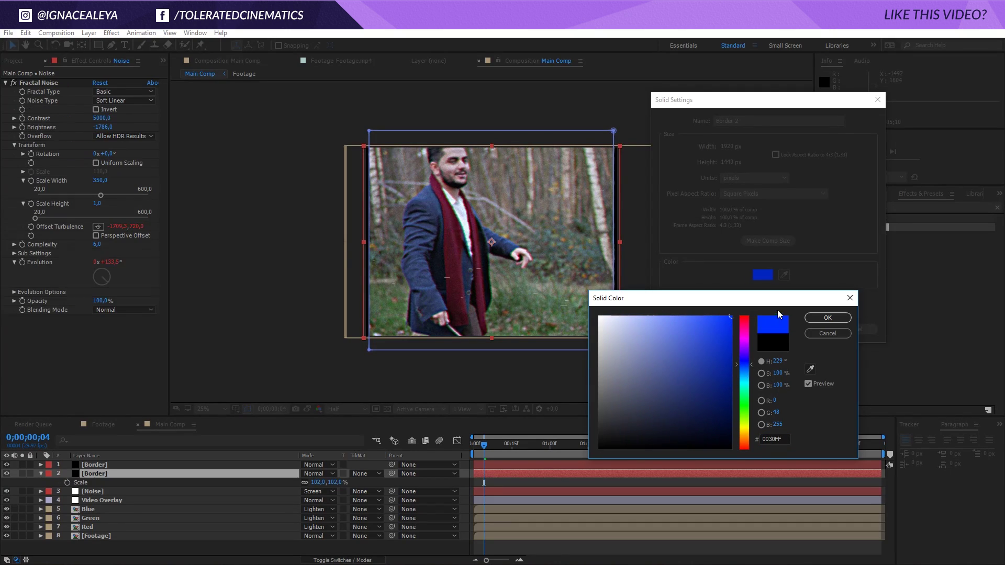
{"action": "left_click", "coordinate": [775, 413]}
{"action": "type", "text": "0"}
{"action": "key", "text": "Return"}
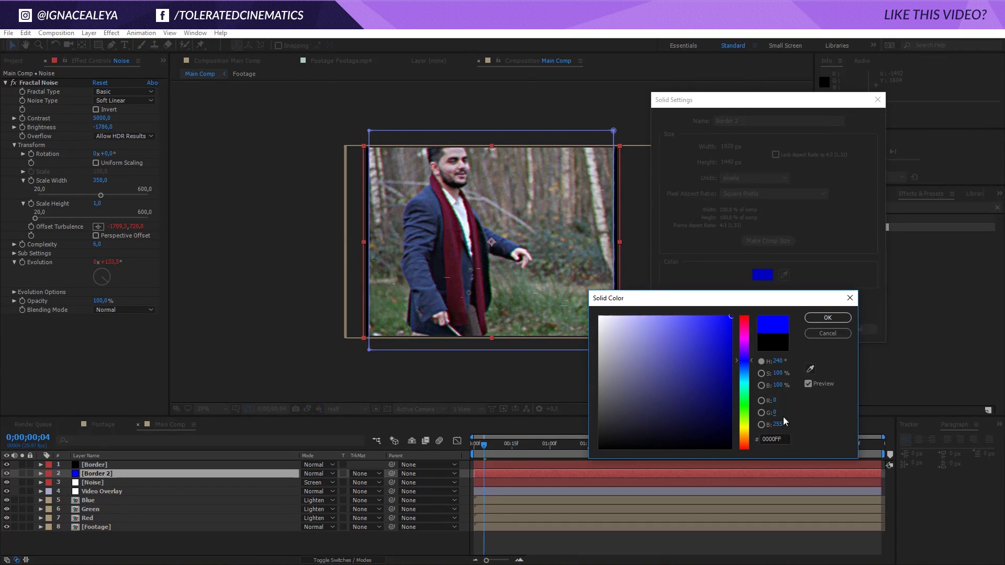
{"action": "left_click", "coordinate": [826, 318]}
{"action": "left_click", "coordinate": [799, 330]}
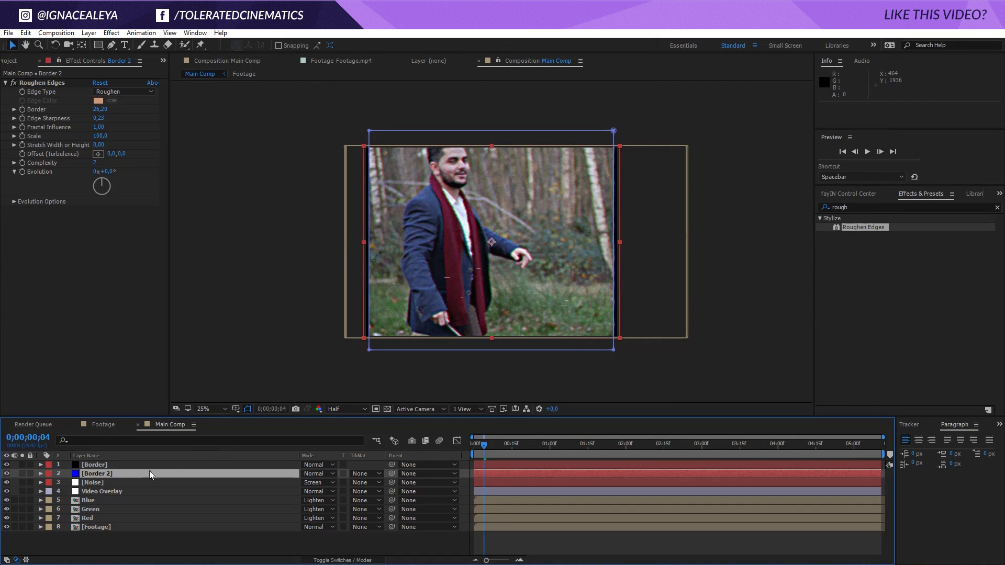
- Set Border 2's blending mode to Add and view the composition at 50%
{"action": "left_click", "coordinate": [102, 473]}
{"action": "left_click", "coordinate": [312, 475]}
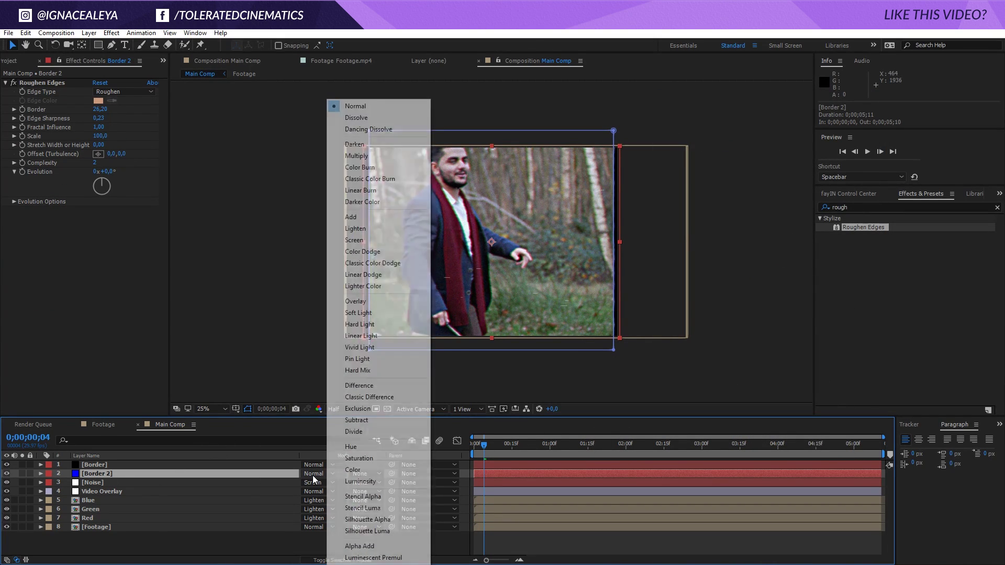
{"action": "left_click", "coordinate": [380, 218]}
{"action": "key", "text": "period"}
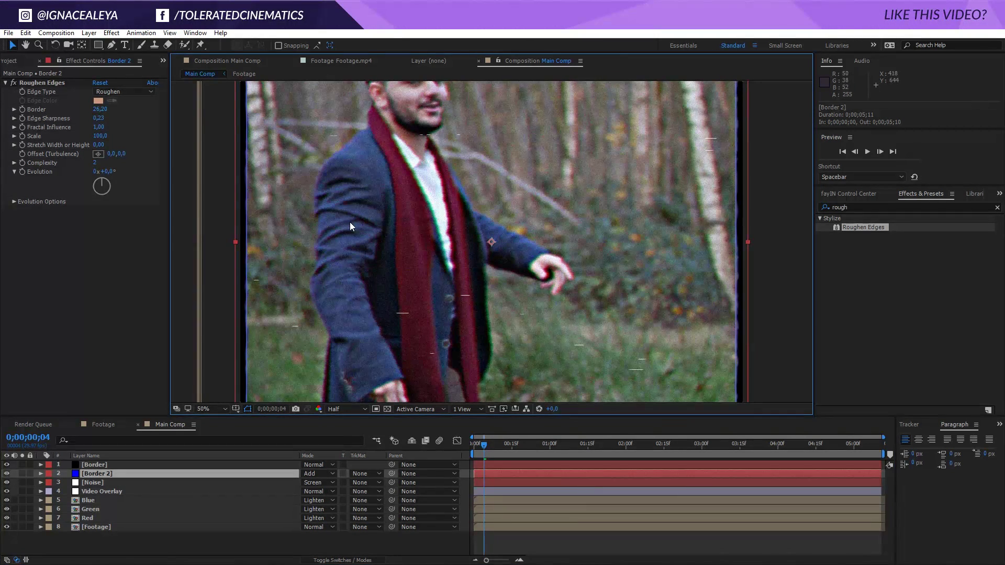
{"action": "left_click", "coordinate": [344, 243]}
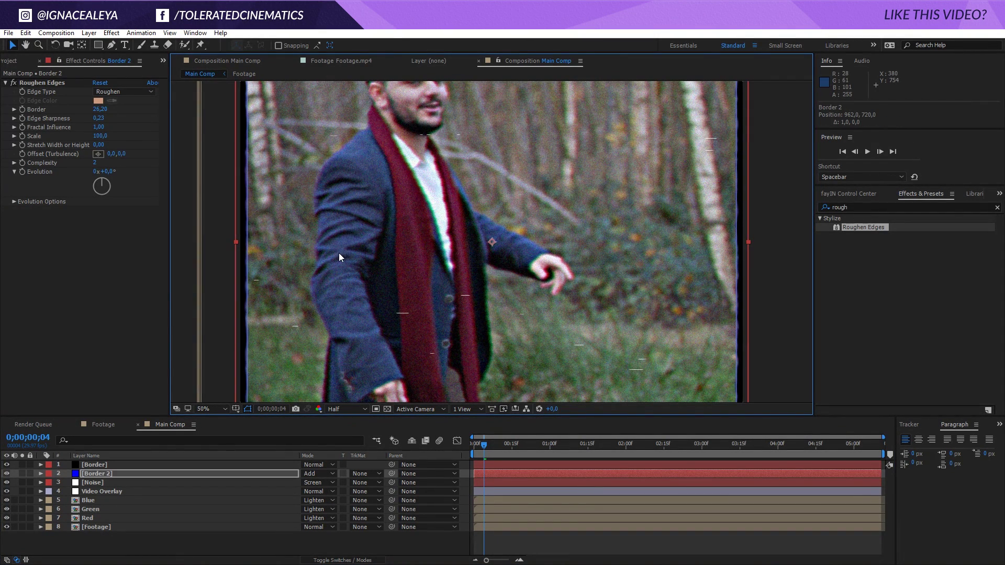
{"action": "left_click", "coordinate": [508, 542]}
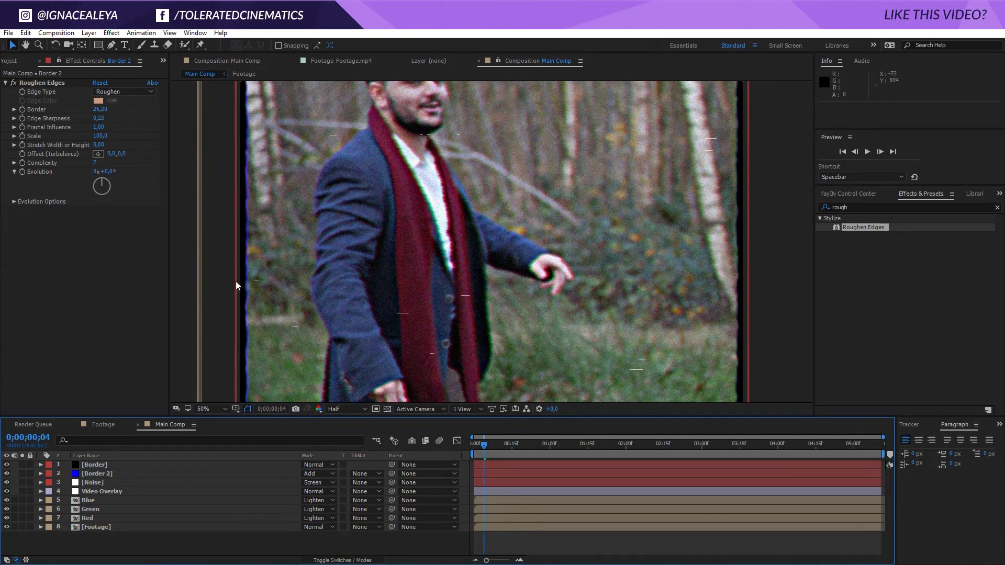
- Set Border 2's Roughen Edges Edge Sharpness to 0 and Scale to 189, then check its opacity
{"action": "left_click_drag", "start_coordinate": [98, 118], "coordinate": [32, 127]}
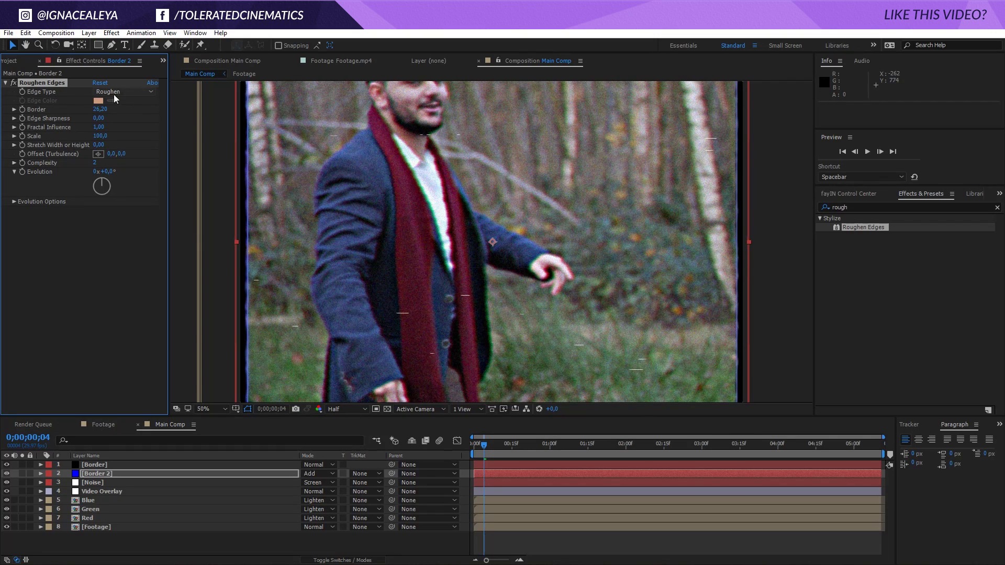
{"action": "left_click_drag", "start_coordinate": [100, 136], "coordinate": [160, 136]}
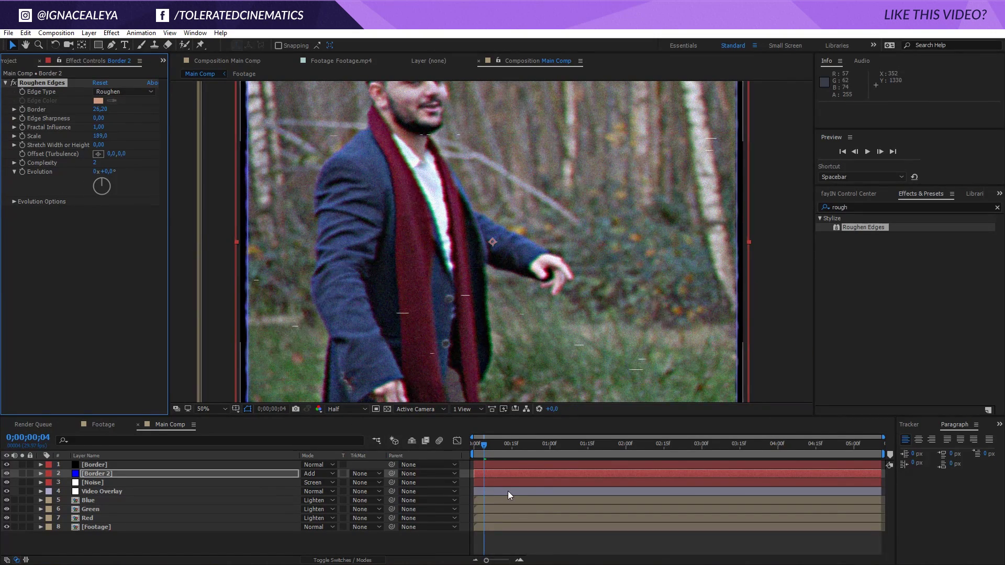
{"action": "left_click", "coordinate": [502, 538]}
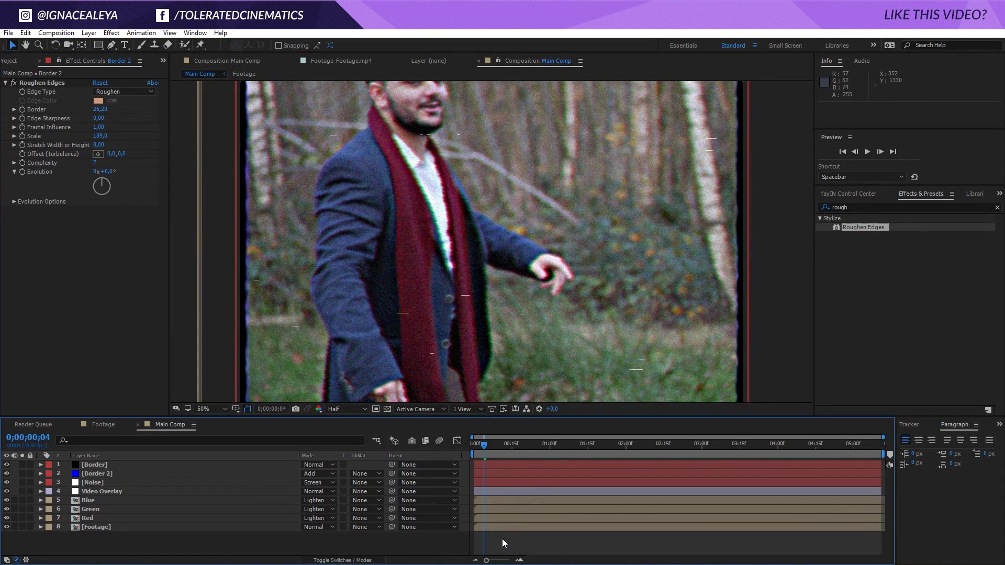
{"action": "left_click", "coordinate": [125, 473]}
{"action": "key", "text": "t"}
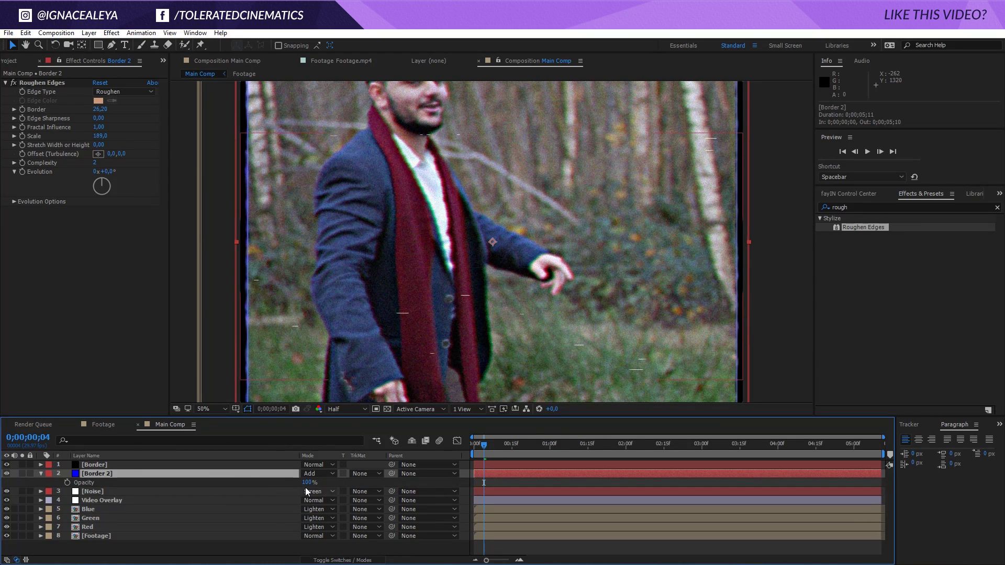
{"action": "left_click", "coordinate": [41, 473]}
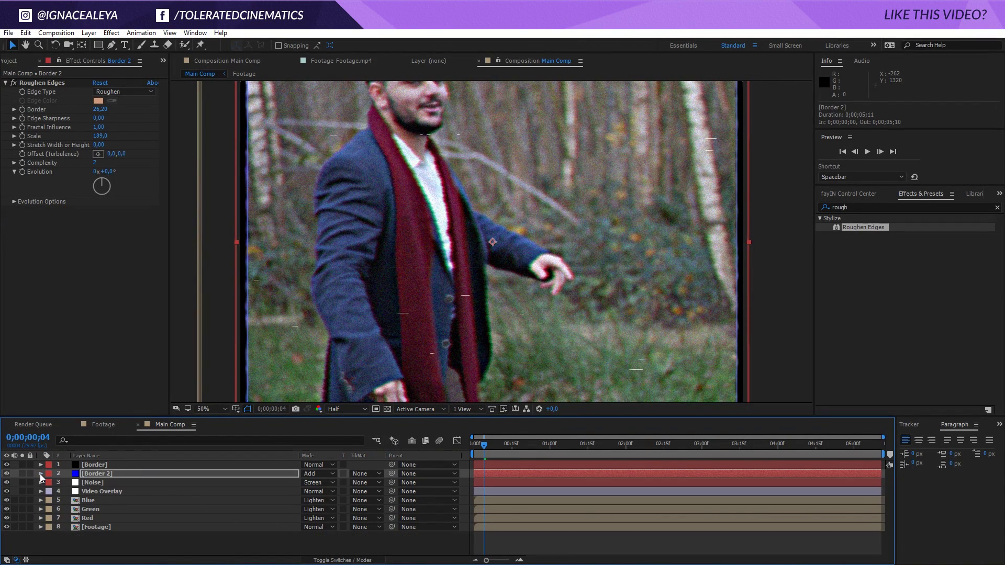
- Set the Noise layer's Opacity to 75%
{"action": "left_click", "coordinate": [101, 482]}
{"action": "key", "text": "t"}
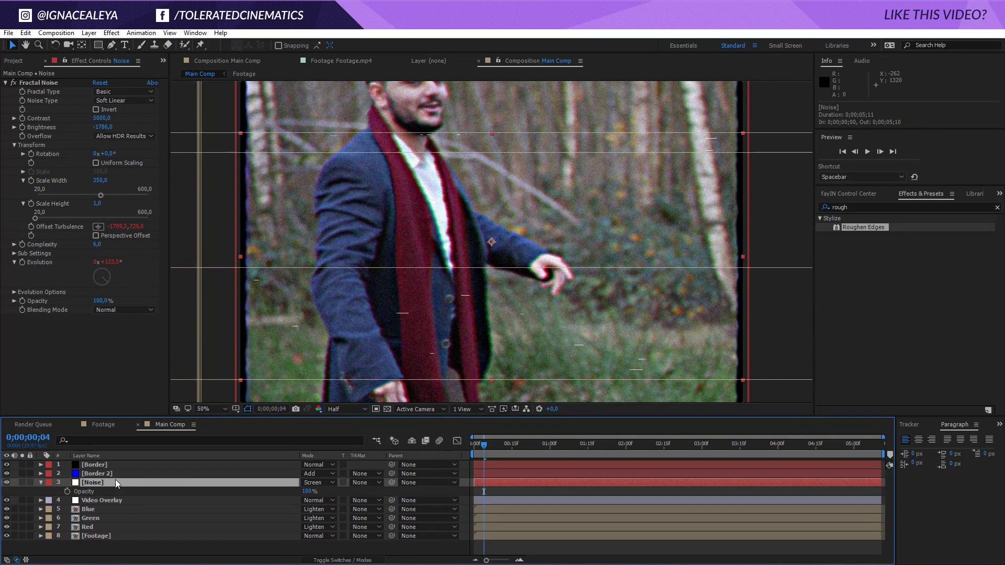
{"action": "left_click", "coordinate": [306, 491]}
{"action": "type", "text": "75"}
{"action": "key", "text": "Return"}
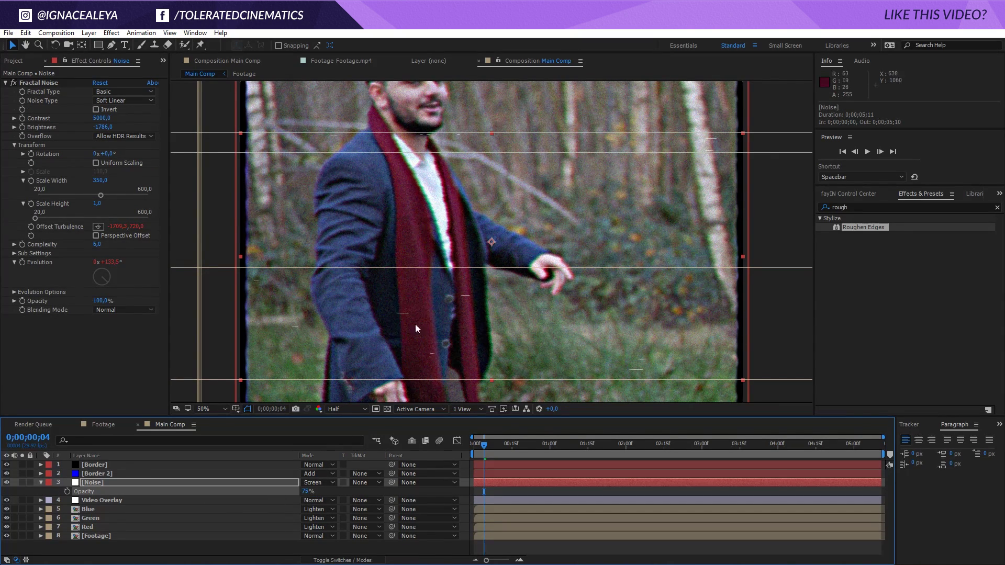
{"action": "left_click", "coordinate": [40, 482]}
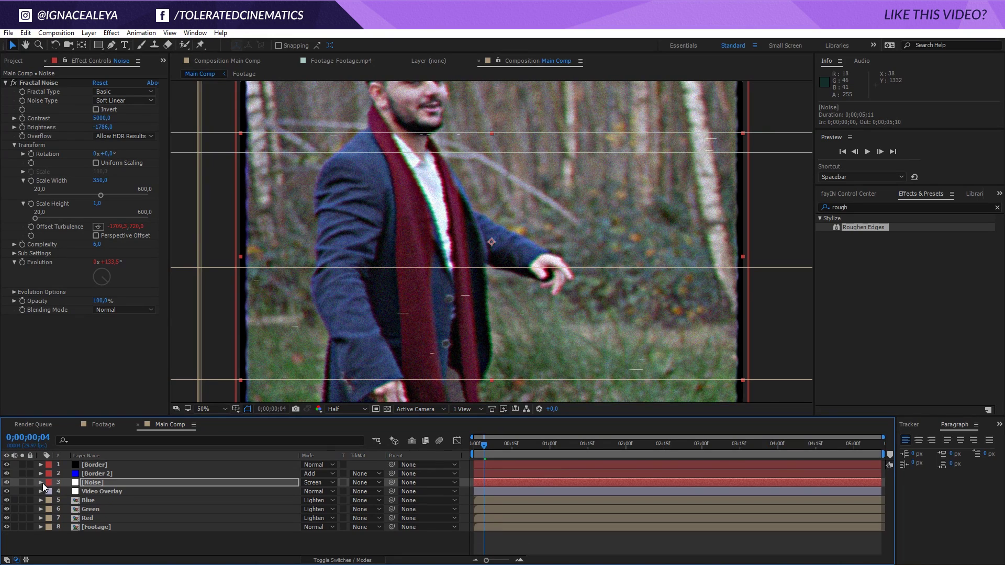
{"action": "left_click", "coordinate": [78, 535]}
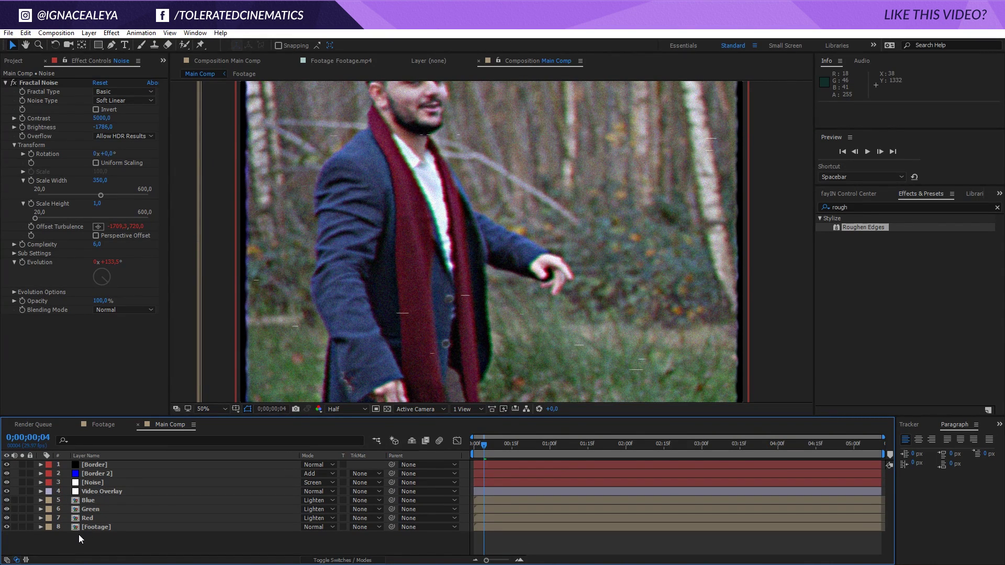
{"action": "right_click", "coordinate": [91, 538]}
- Add an adjustment layer named 'Color Grading' and move it below Border 2
{"action": "mouse_move", "coordinate": [121, 440]}
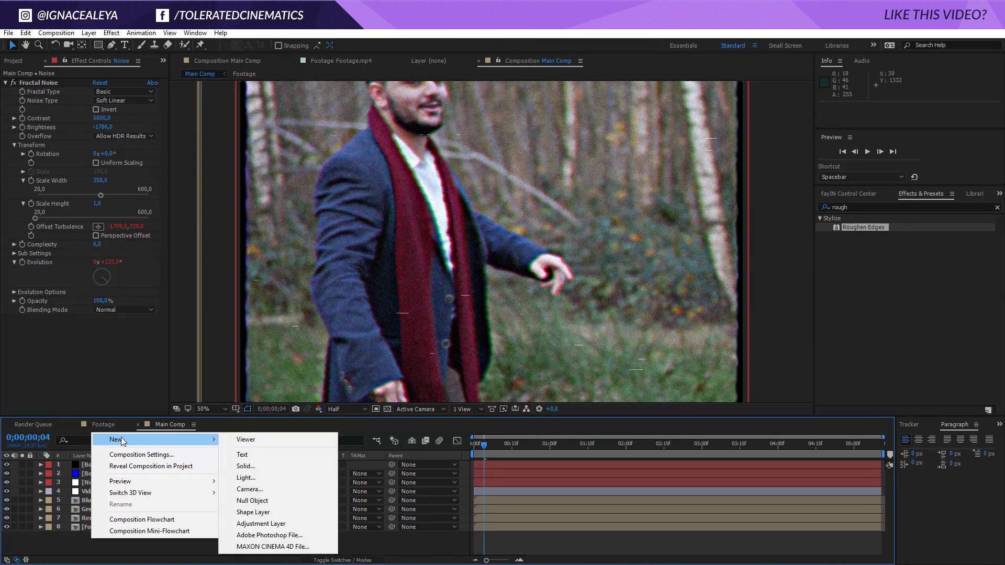
{"action": "left_click", "coordinate": [279, 523]}
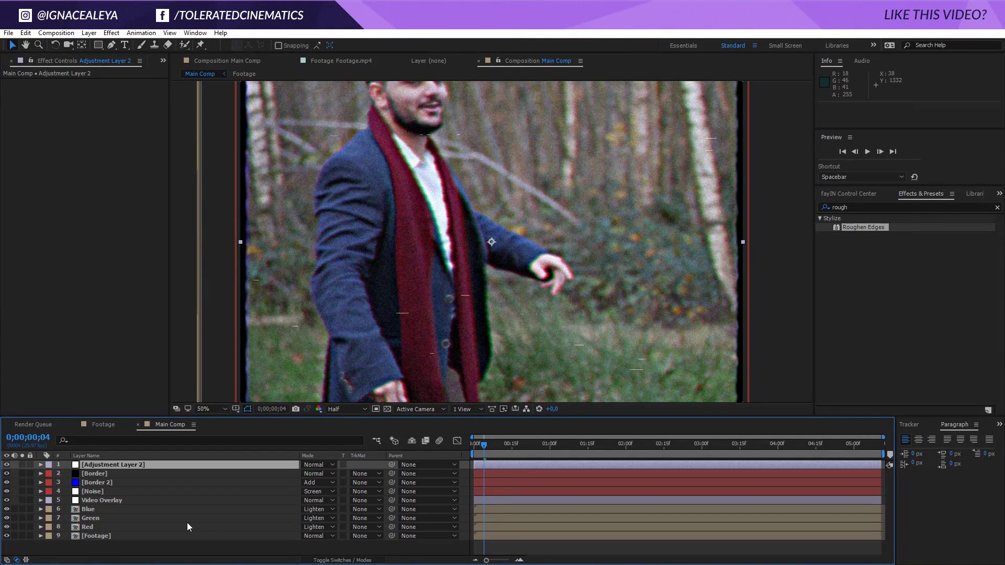
{"action": "key", "text": "Return"}
{"action": "type", "text": "Color Grading"}
{"action": "key", "text": "Return"}
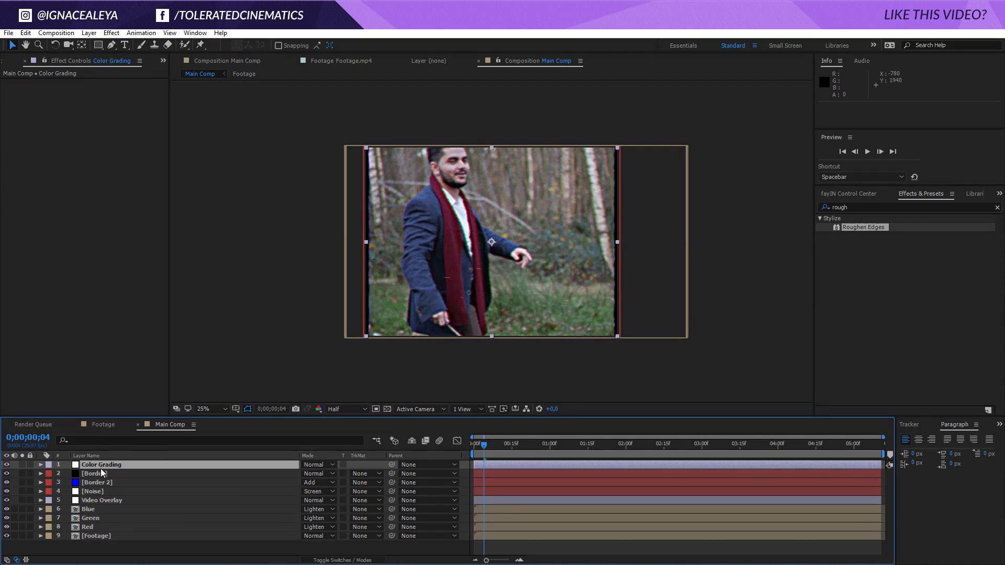
{"action": "left_click_drag", "start_coordinate": [101, 467], "coordinate": [110, 485]}
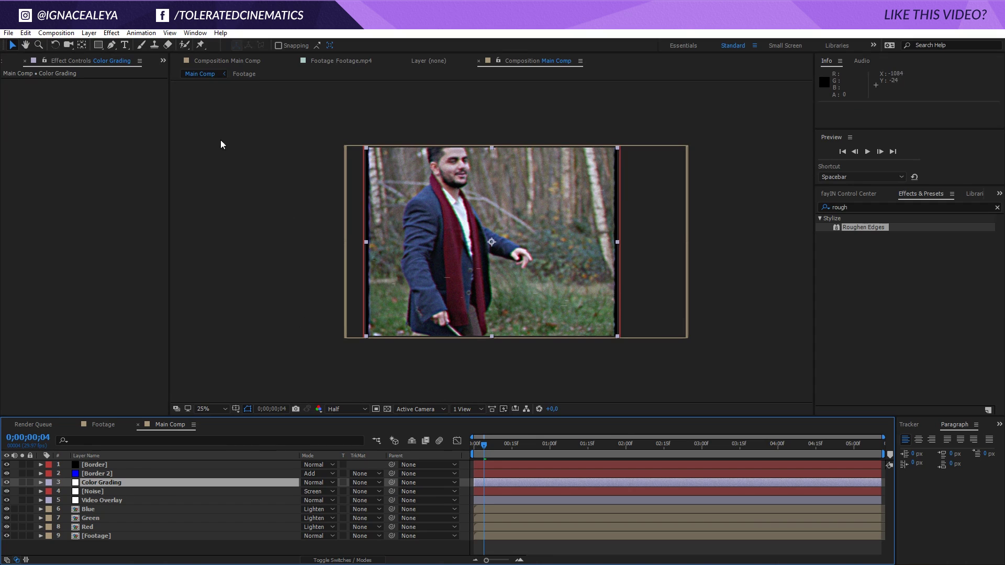
- Apply Lumetri Color to the Color Grading layer
{"action": "left_click", "coordinate": [110, 33]}
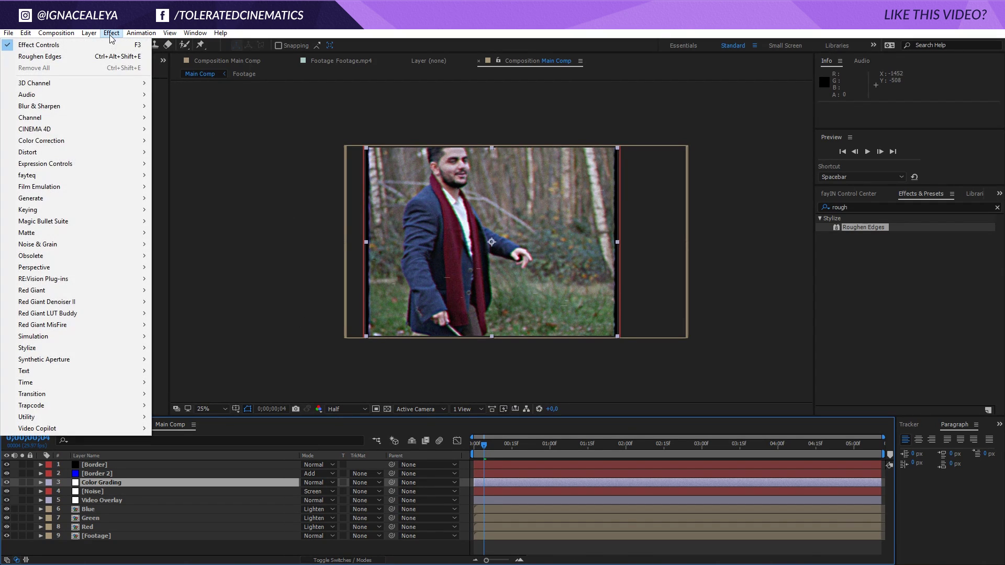
{"action": "mouse_move", "coordinate": [76, 141]}
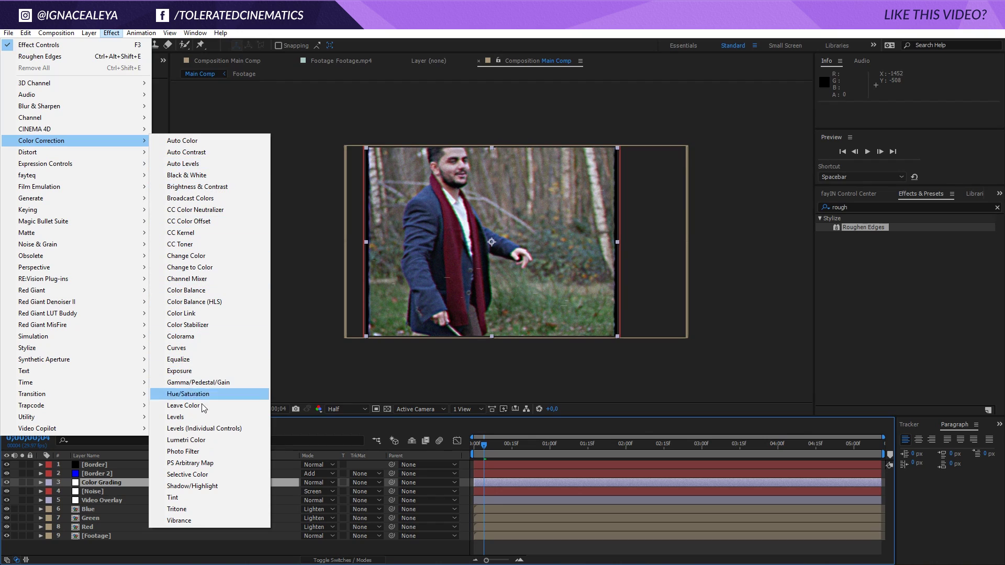
{"action": "left_click", "coordinate": [196, 441]}
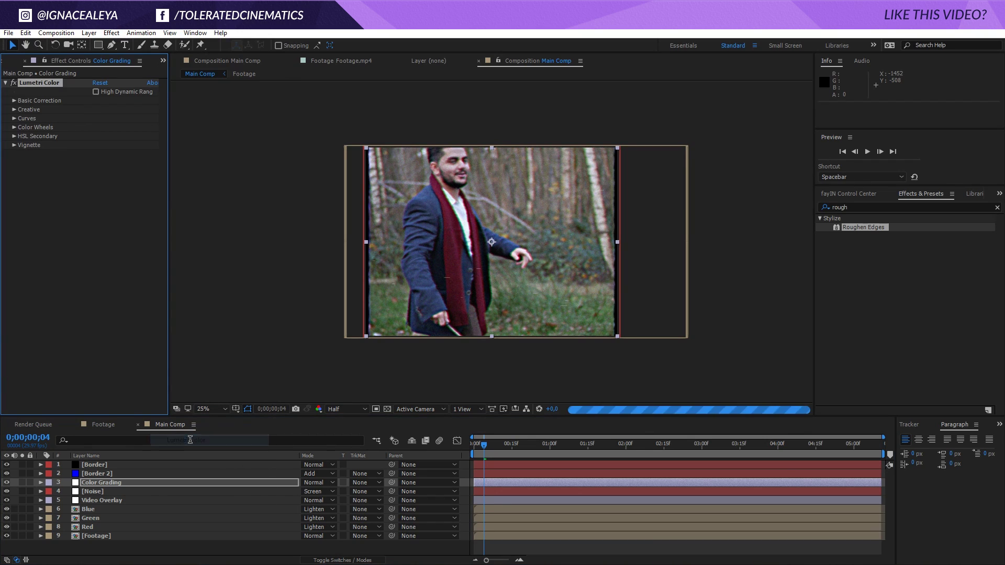
- In Lumetri Basic Correction, set Contrast to 100 and Highlights to 50, leaving Shadows at 0
{"action": "left_click", "coordinate": [13, 101]}
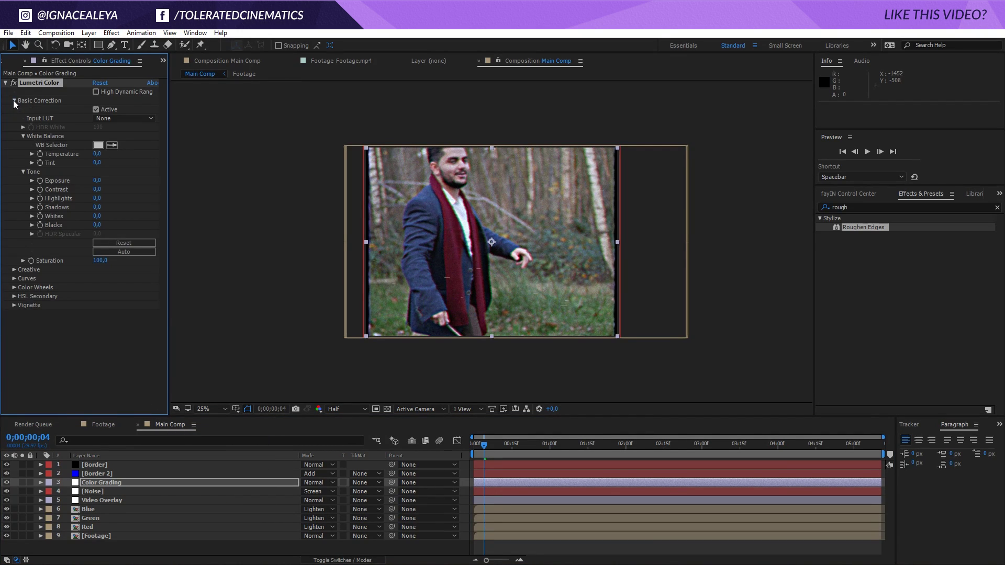
{"action": "left_click", "coordinate": [96, 190]}
{"action": "type", "text": "50"}
{"action": "key", "text": "Return"}
{"action": "left_click", "coordinate": [97, 189]}
{"action": "type", "text": "100"}
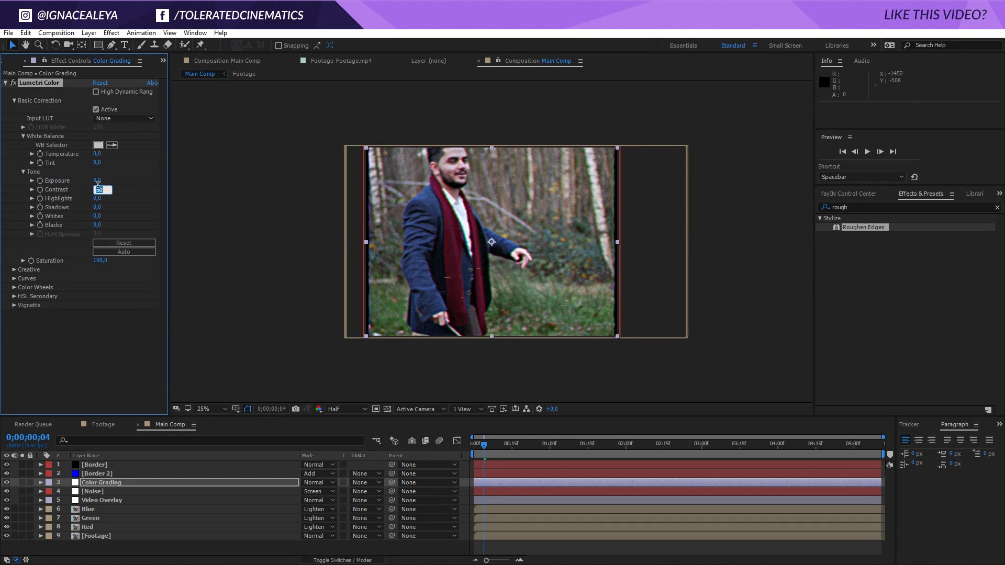
{"action": "key", "text": "Return"}
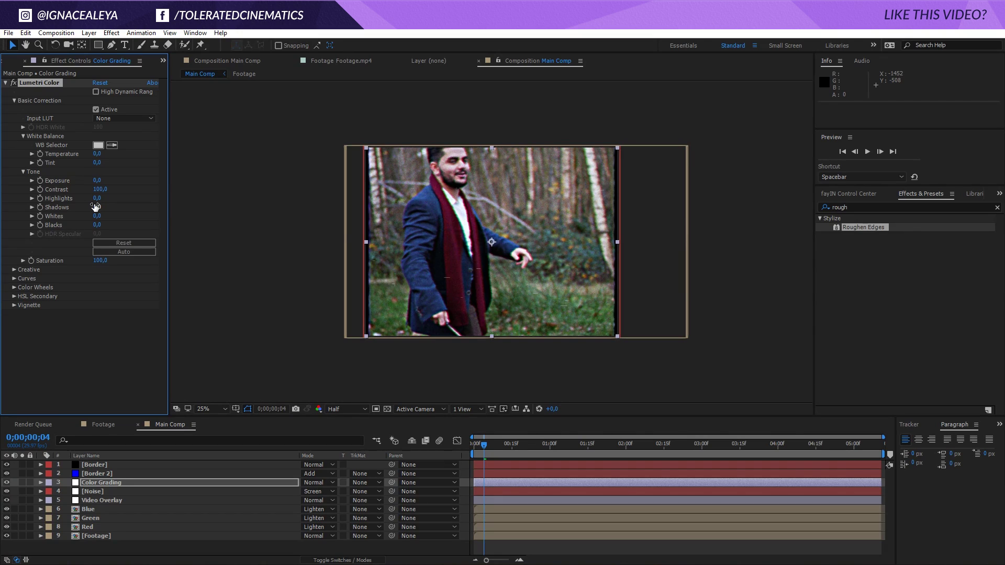
{"action": "left_click", "coordinate": [96, 198]}
{"action": "type", "text": "50"}
{"action": "key", "text": "Return"}
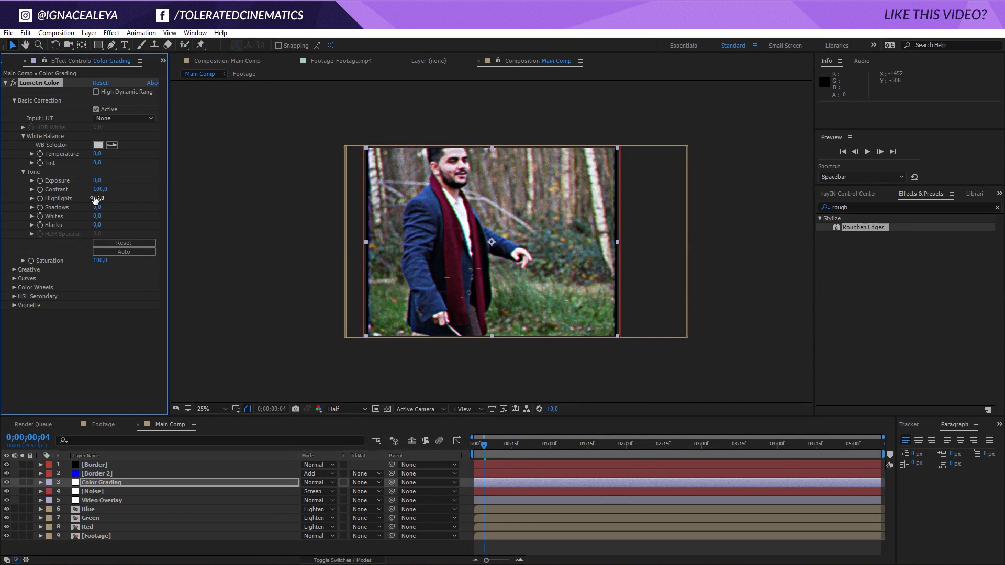
{"action": "left_click", "coordinate": [97, 207]}
{"action": "key", "text": "Return"}
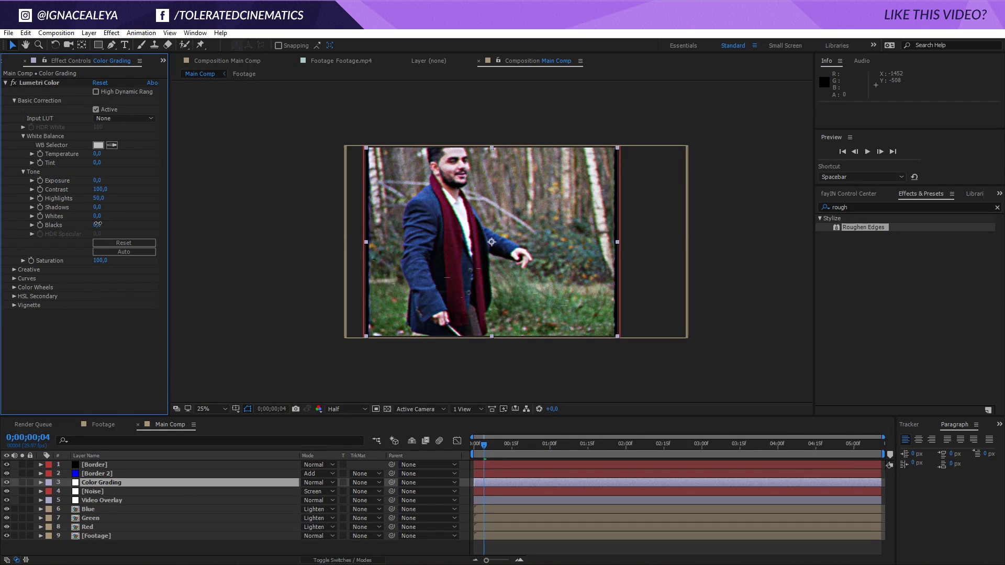
- Set Blacks to -35, Saturation to 70, and Creative Faded Film to about 20
{"action": "left_click", "coordinate": [97, 225]}
{"action": "type", "text": "-25"}
{"action": "key", "text": "Return"}
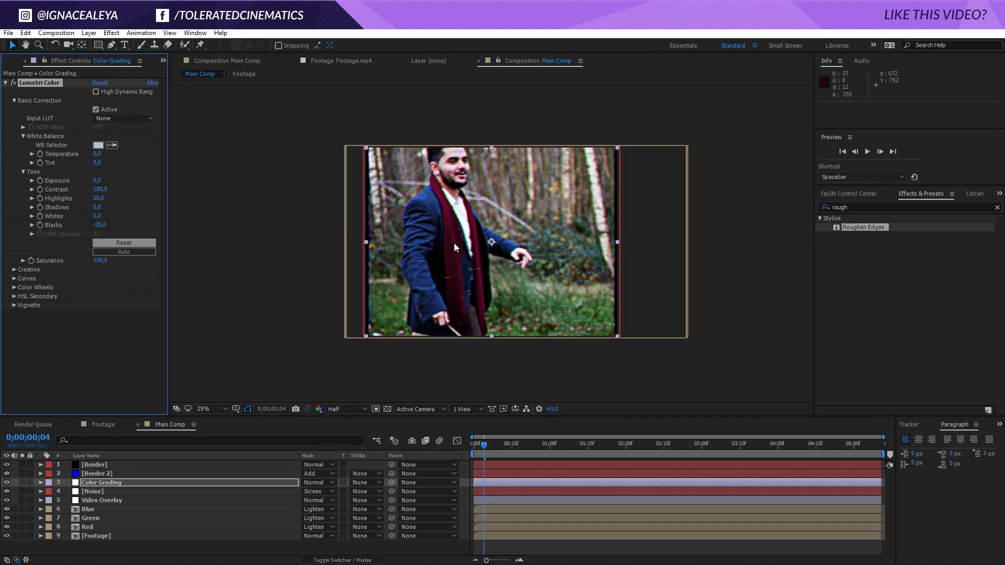
{"action": "left_click", "coordinate": [99, 225]}
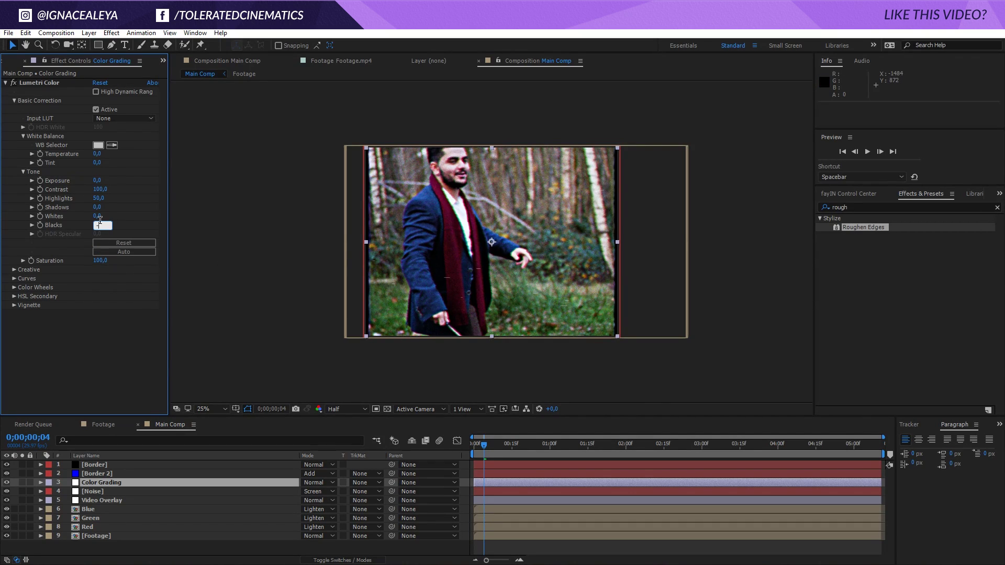
{"action": "type", "text": "-35"}
{"action": "key", "text": "Return"}
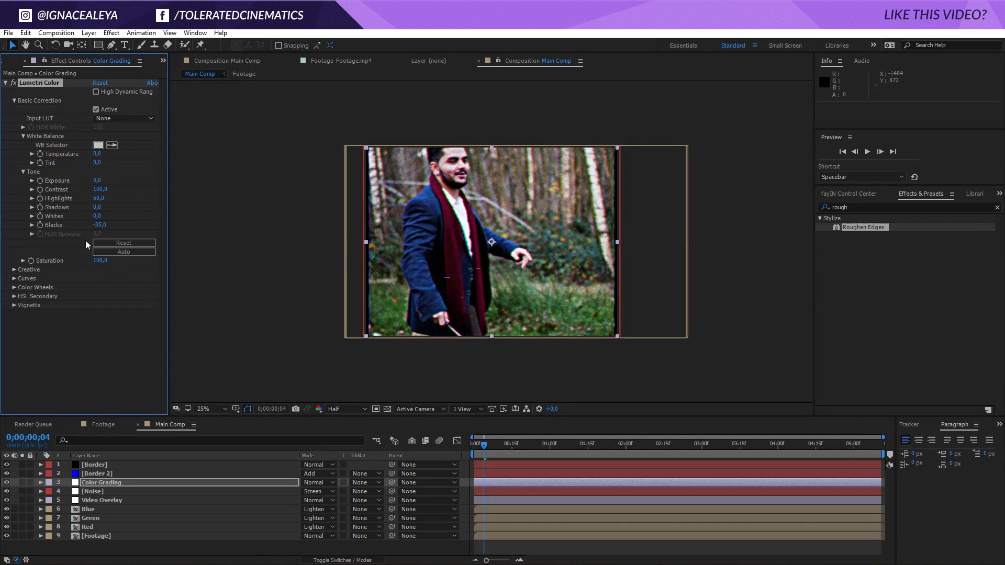
{"action": "left_click", "coordinate": [99, 261]}
{"action": "type", "text": "7"}
{"action": "left_click", "coordinate": [14, 269]}
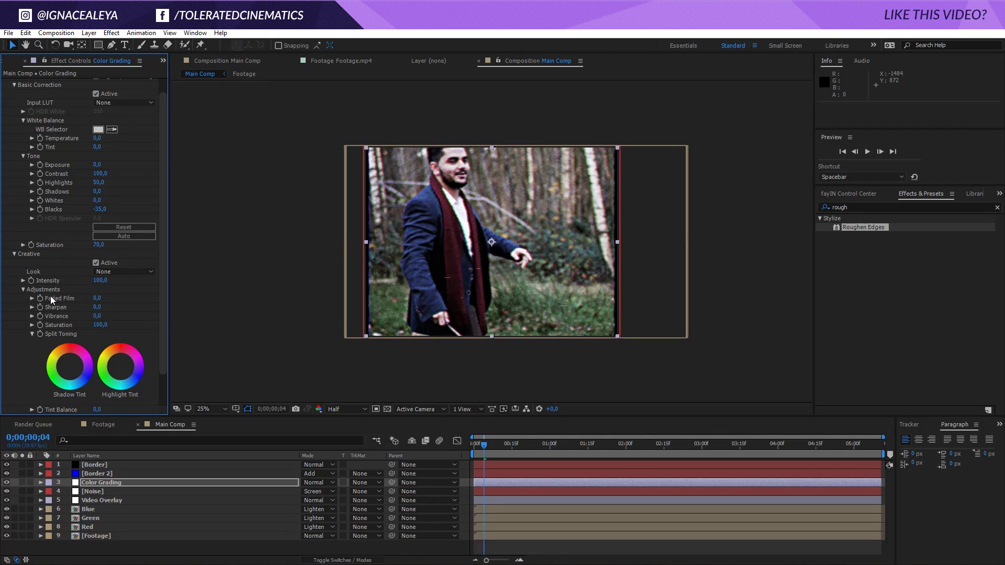
{"action": "mouse_move", "coordinate": [97, 298]}
{"action": "left_mouse_down"}
{"action": "mouse_move", "coordinate": [109, 297]}
{"action": "mouse_move", "coordinate": [96, 302]}
{"action": "left_mouse_up"}
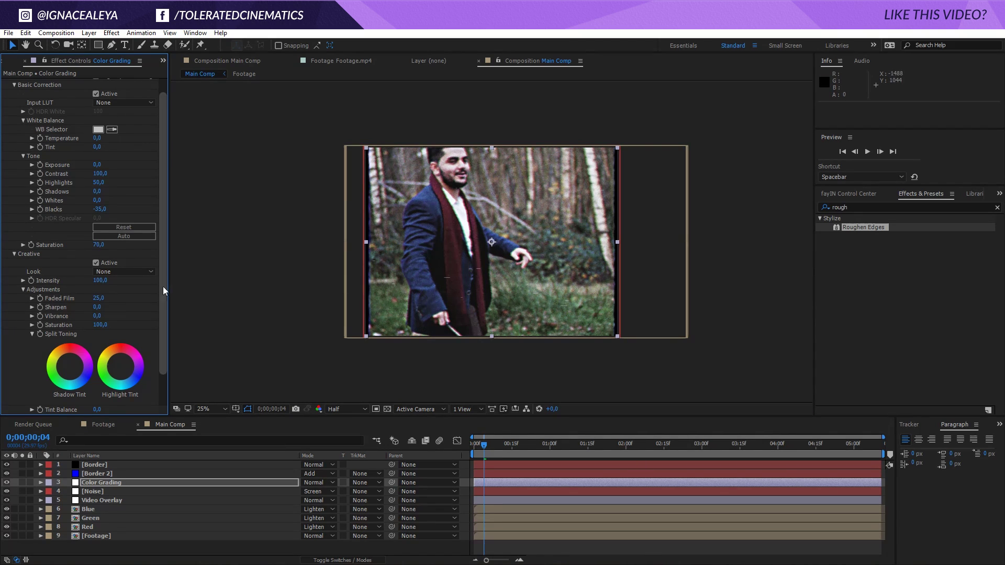
{"action": "mouse_move", "coordinate": [100, 298]}
{"action": "left_mouse_down"}
{"action": "mouse_move", "coordinate": [102, 309]}
{"action": "mouse_move", "coordinate": [116, 299]}
{"action": "left_mouse_up"}
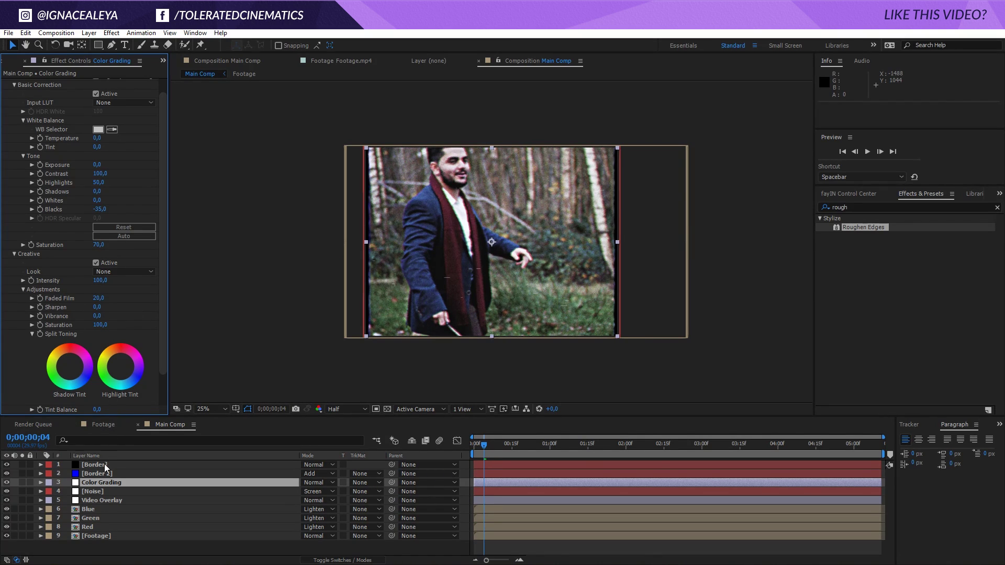
- Create a 'Displacement' adjustment layer at the top of the stack, then duplicate the Noise layer
{"action": "right_click", "coordinate": [114, 546]}
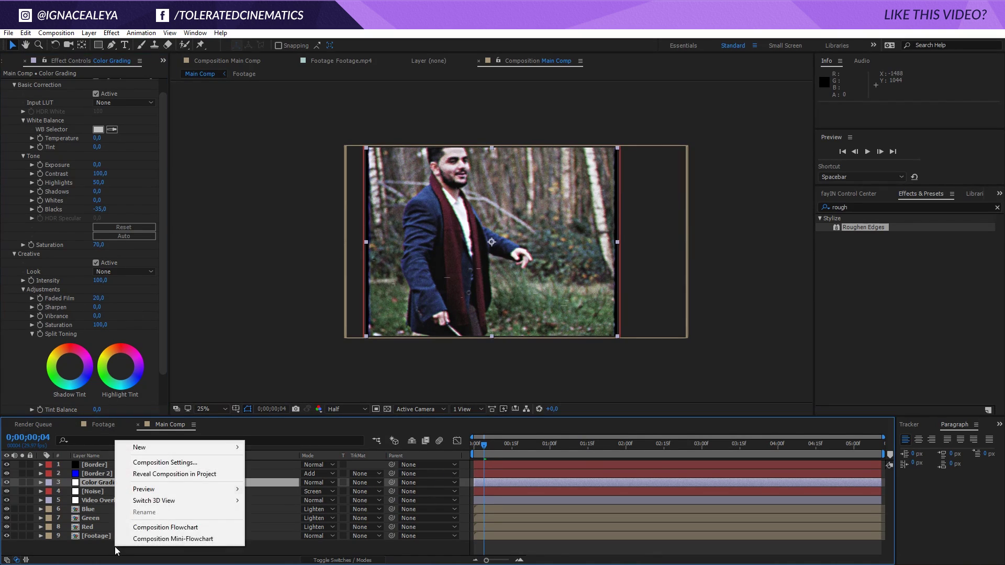
{"action": "mouse_move", "coordinate": [156, 454]}
{"action": "left_click", "coordinate": [276, 531]}
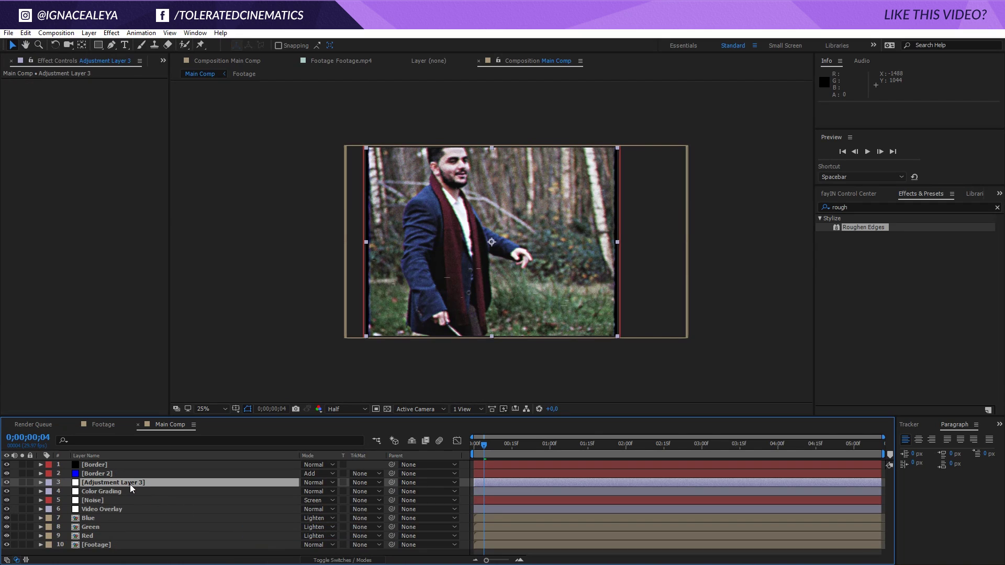
{"action": "left_click_drag", "start_coordinate": [117, 486], "coordinate": [131, 462]}
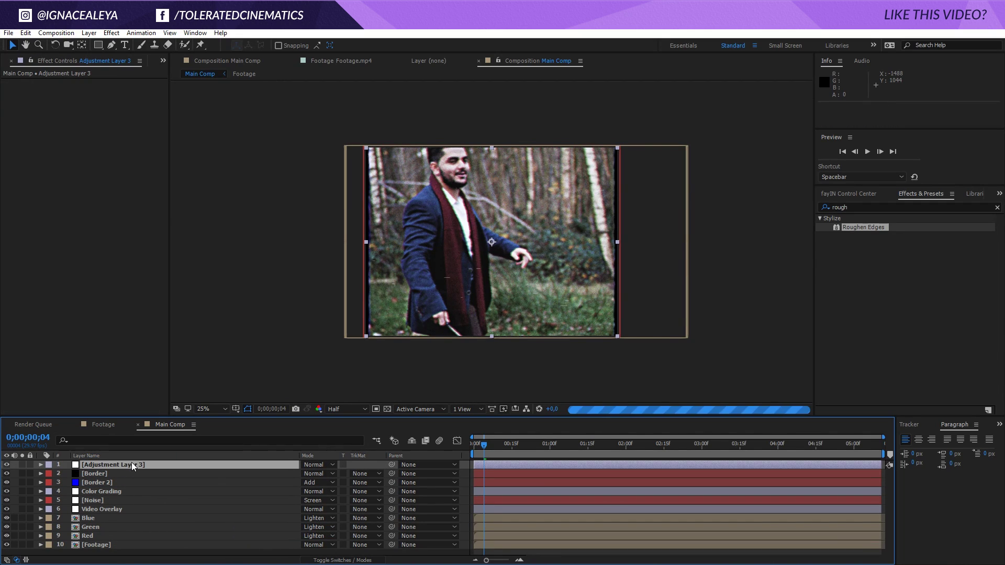
{"action": "key", "text": "Return"}
{"action": "type", "text": "Disp"}
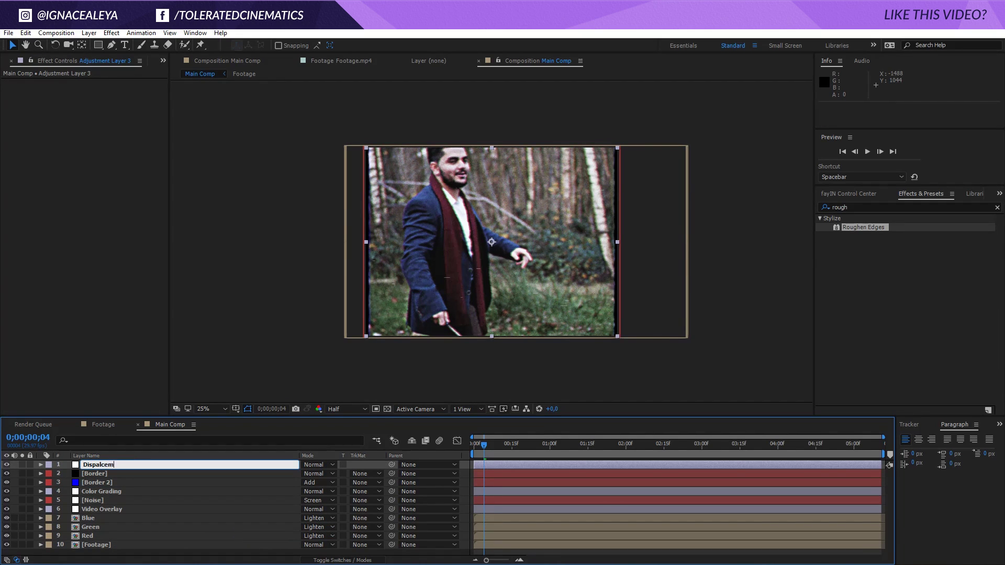
{"action": "type", "text": "lacement"}
{"action": "key", "text": "Return"}
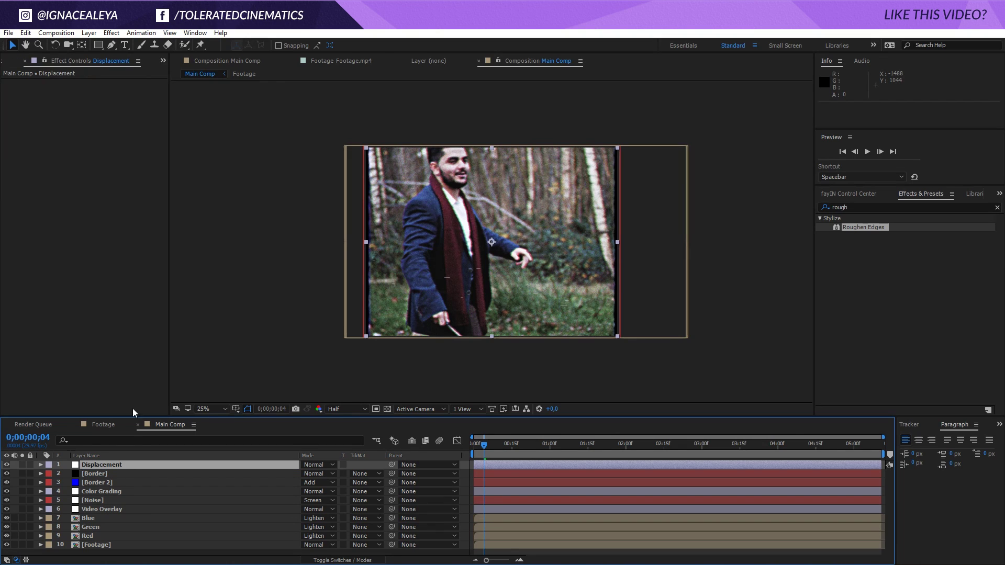
{"action": "left_click", "coordinate": [91, 501]}
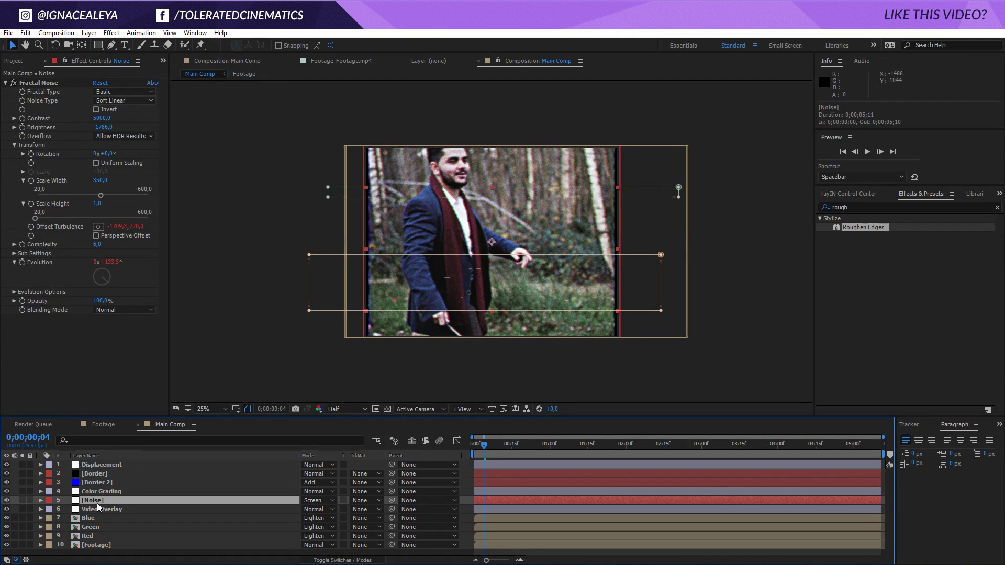
{"action": "key", "text": "ctrl+d"}
- Move the Noise copy to the top, set it to Normal, delete its mask, and raise Opacity to 100%
{"action": "left_click_drag", "start_coordinate": [100, 501], "coordinate": [111, 462]}
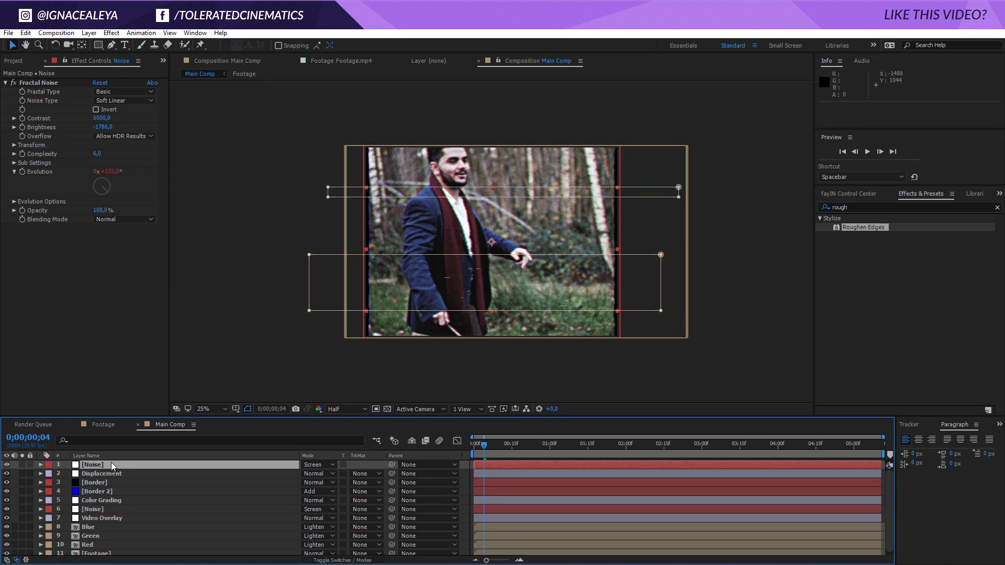
{"action": "left_click", "coordinate": [316, 464]}
{"action": "left_click", "coordinate": [366, 106]}
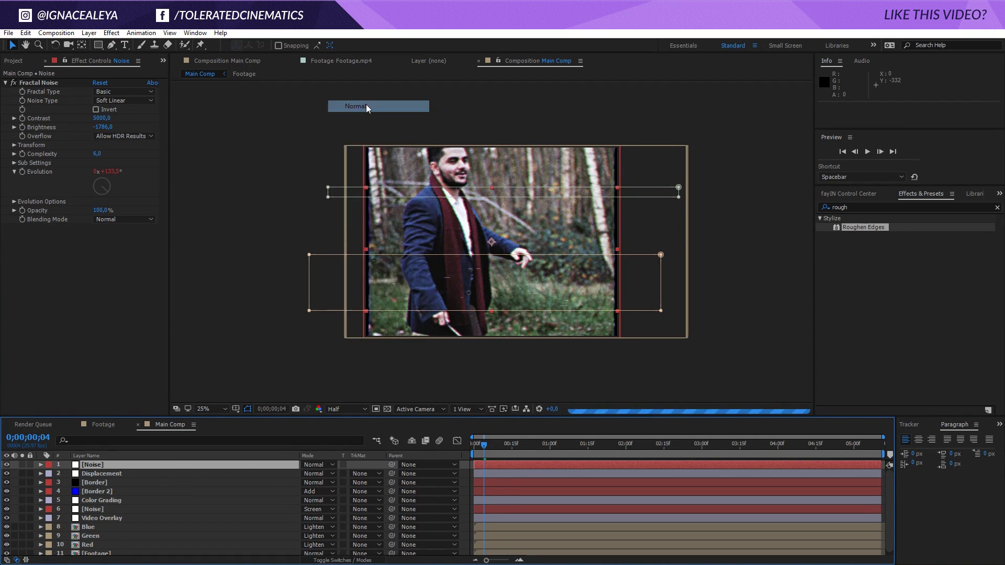
{"action": "key", "text": "m"}
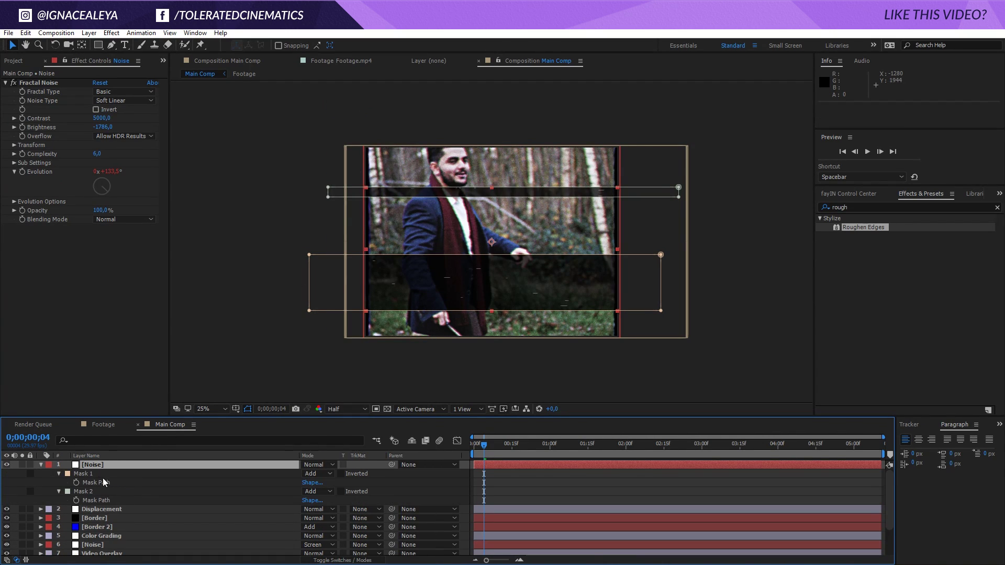
{"action": "left_click", "coordinate": [95, 476]}
{"action": "key", "text": "Delete"}
{"action": "key", "text": "Delete"}
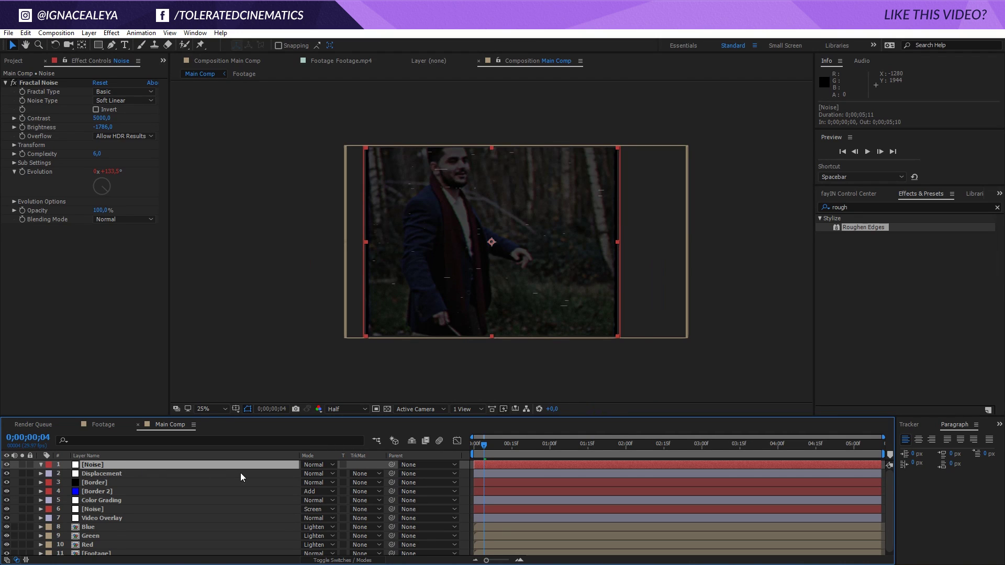
{"action": "key", "text": "t"}
{"action": "left_click_drag", "start_coordinate": [306, 475], "coordinate": [362, 475]}
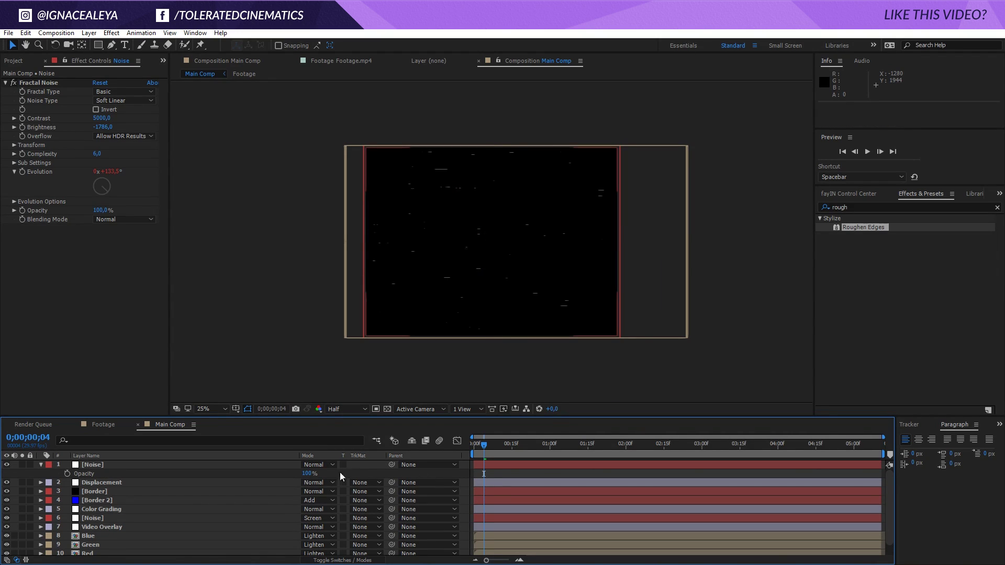
- Adjust the top Noise copy's Fractal Noise brightness, set Scale Width 3580 and Height 2, and reset Offset Turbulence
{"action": "left_click", "coordinate": [236, 466]}
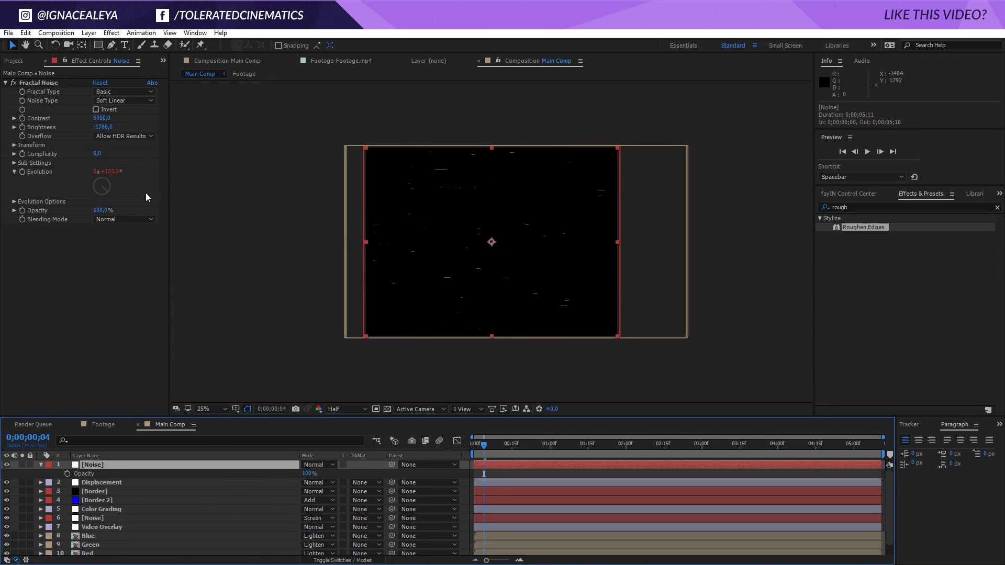
{"action": "left_click", "coordinate": [111, 130]}
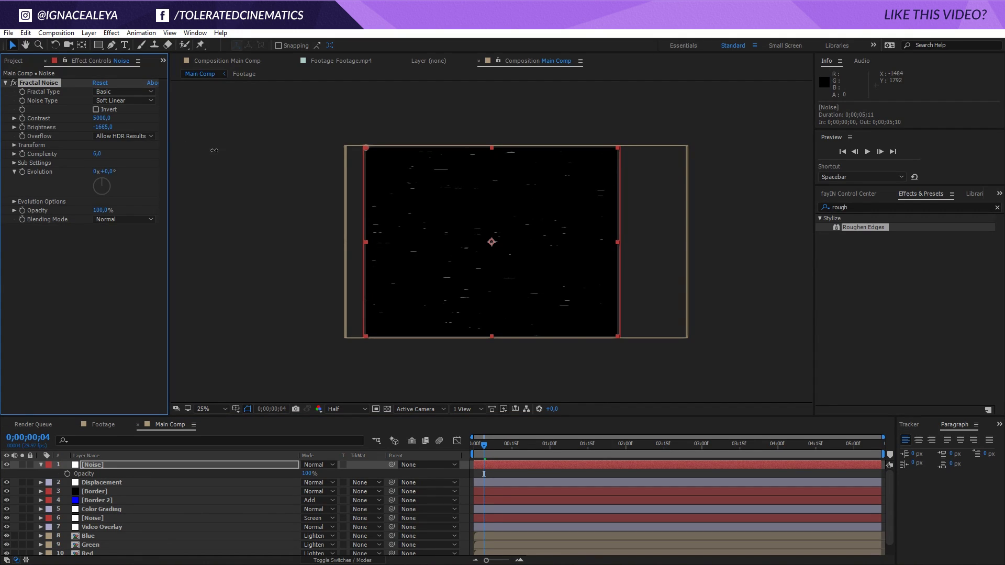
{"action": "left_click_drag", "start_coordinate": [246, 153], "coordinate": [201, 166]}
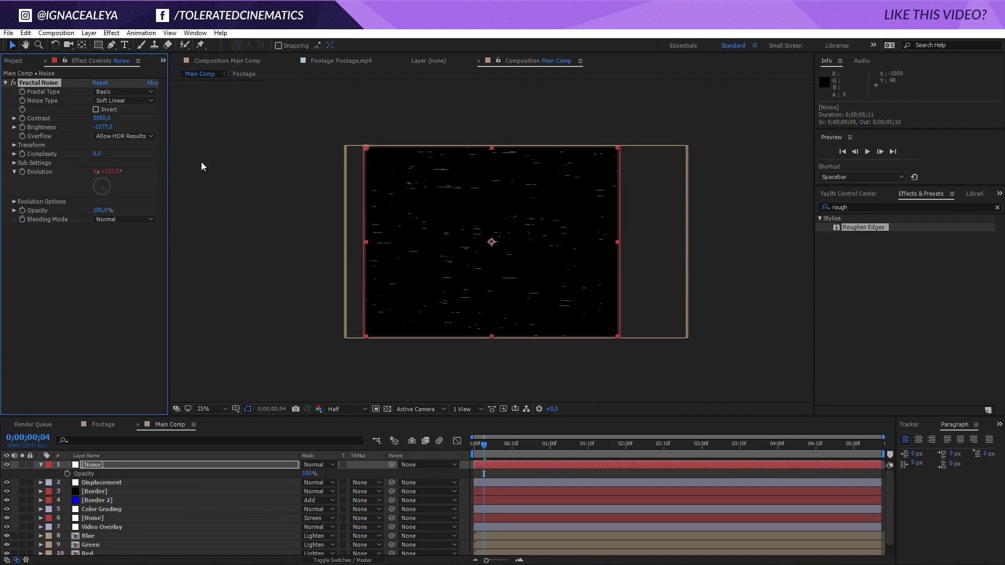
{"action": "left_click", "coordinate": [14, 145]}
{"action": "mouse_move", "coordinate": [99, 181]}
{"action": "left_mouse_down"}
{"action": "mouse_move", "coordinate": [838, 189]}
{"action": "mouse_move", "coordinate": [825, 189]}
{"action": "left_mouse_up"}
{"action": "left_click", "coordinate": [97, 204]}
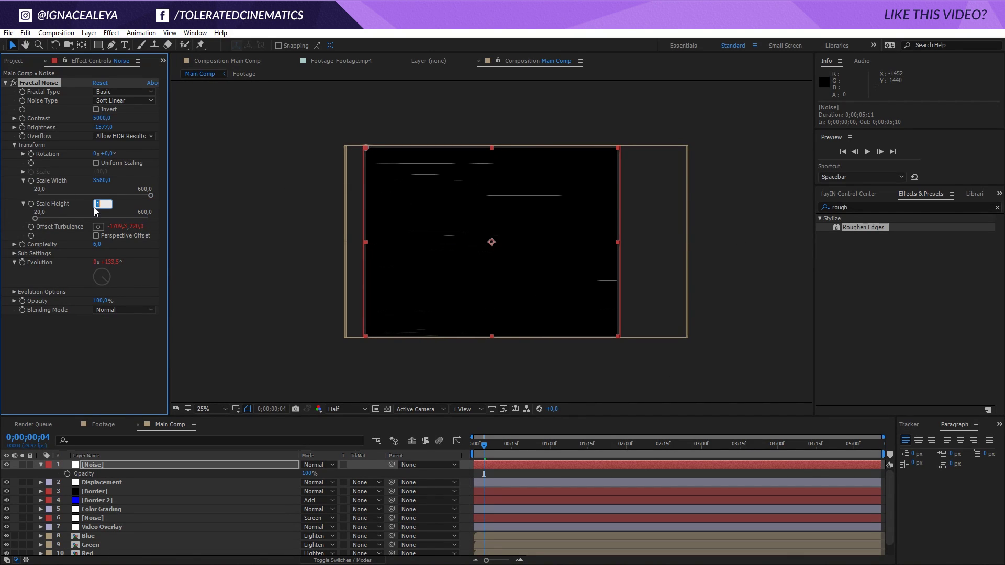
{"action": "type", "text": "2"}
{"action": "key", "text": "Return"}
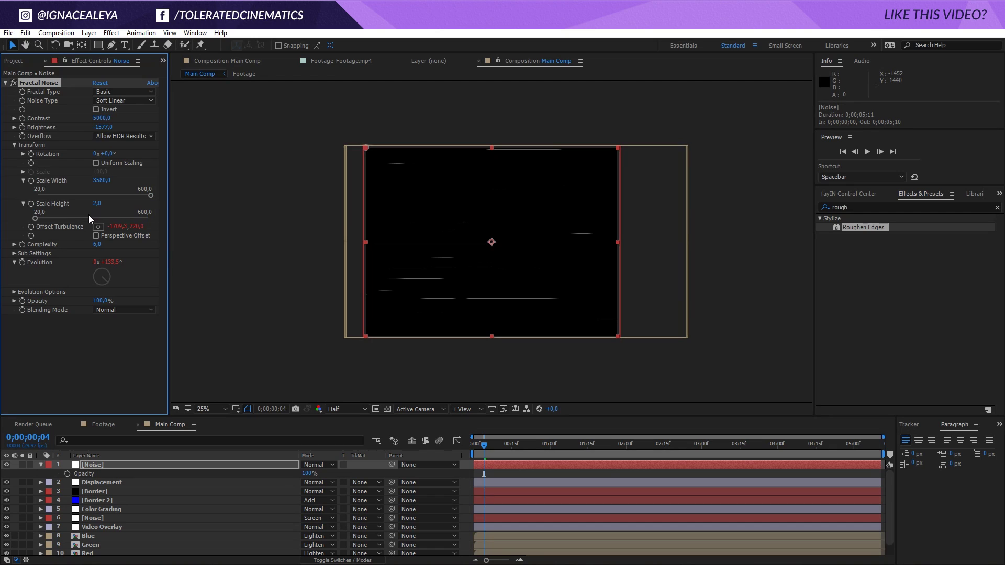
{"action": "left_click_drag", "start_coordinate": [484, 445], "coordinate": [509, 448]}
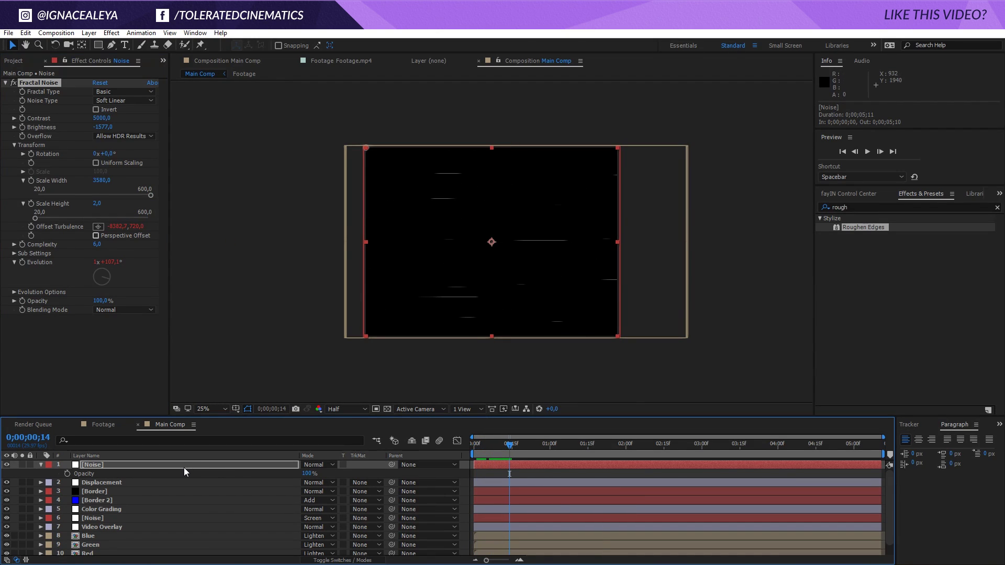
{"action": "left_click", "coordinate": [32, 226], "text": "alt"}
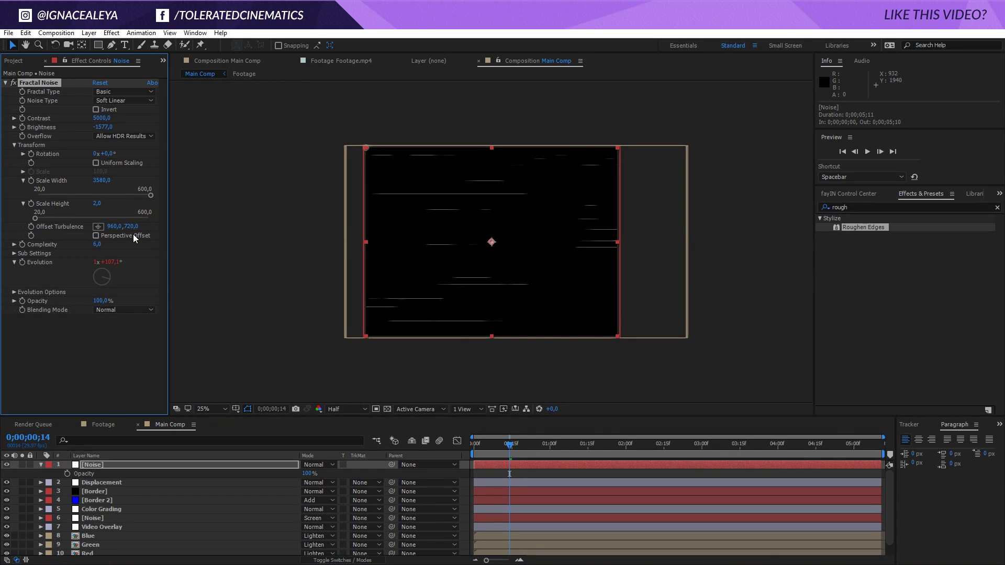
{"action": "left_click_drag", "start_coordinate": [508, 445], "coordinate": [484, 445]}
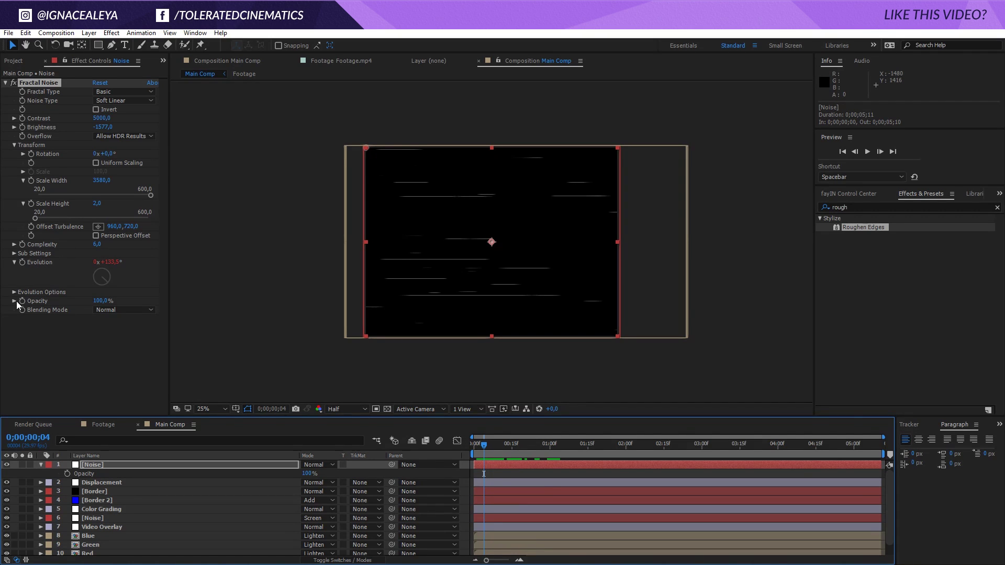
- Add a Tint effect to the top Noise copy with Map Black To set to grey 808080
{"action": "left_click", "coordinate": [111, 33]}
{"action": "mouse_move", "coordinate": [58, 143]}
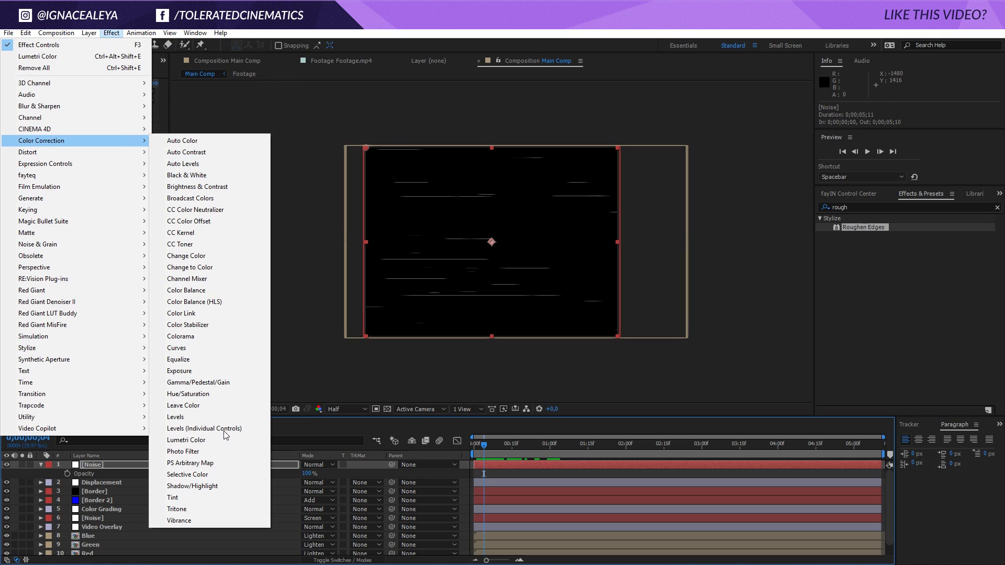
{"action": "left_click", "coordinate": [209, 500]}
{"action": "left_click", "coordinate": [98, 328]}
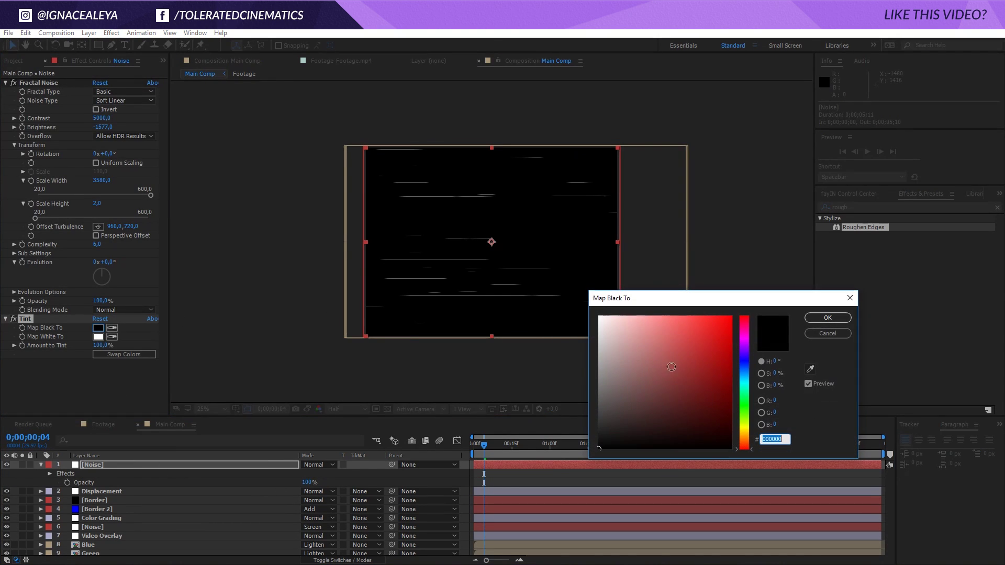
{"action": "left_click_drag", "start_coordinate": [626, 383], "coordinate": [562, 382]}
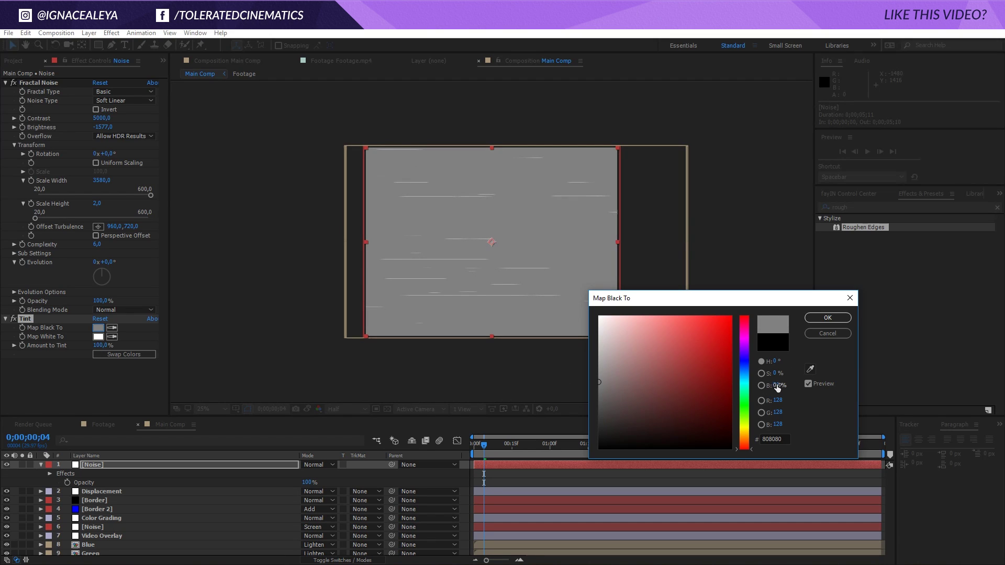
{"action": "left_click", "coordinate": [825, 320]}
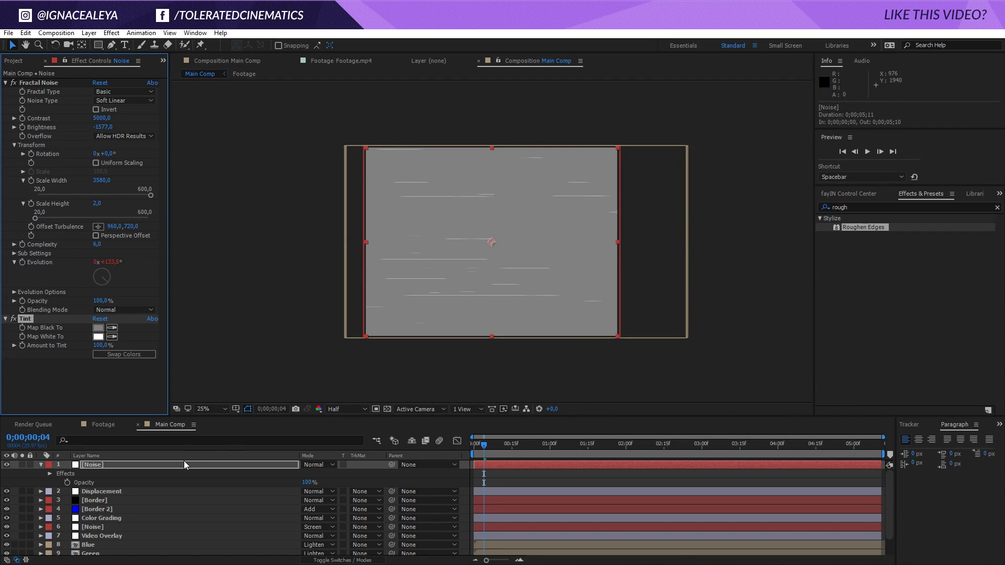
{"action": "left_click", "coordinate": [41, 465]}
{"action": "left_click", "coordinate": [115, 466]}
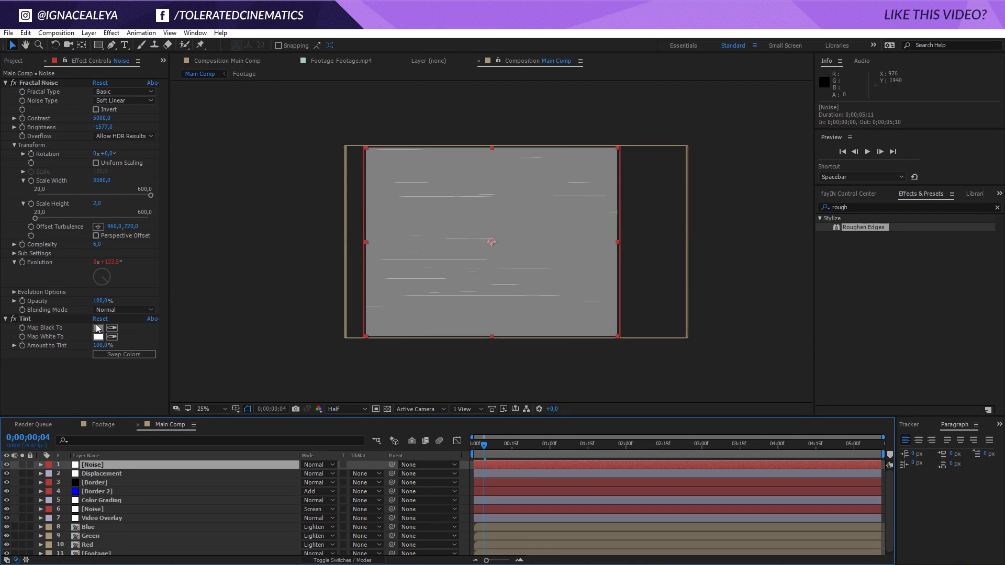
- Pre-compose the Noise copy with all attributes moved into 'Fractal Noise Displacement'
{"action": "left_click", "coordinate": [88, 33]}
{"action": "left_click", "coordinate": [52, 429]}
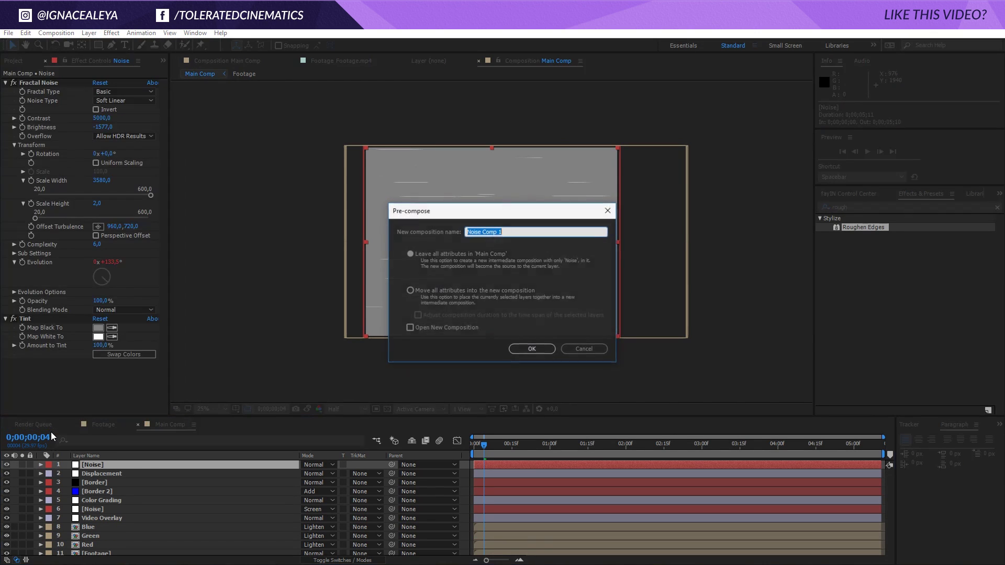
{"action": "left_click", "coordinate": [410, 291]}
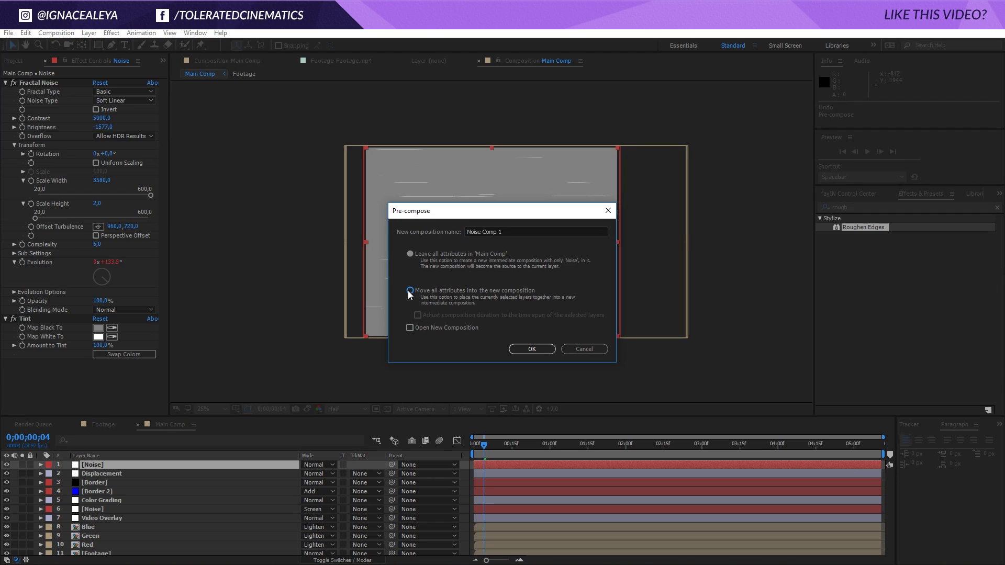
{"action": "key", "text": "shift+Tab"}
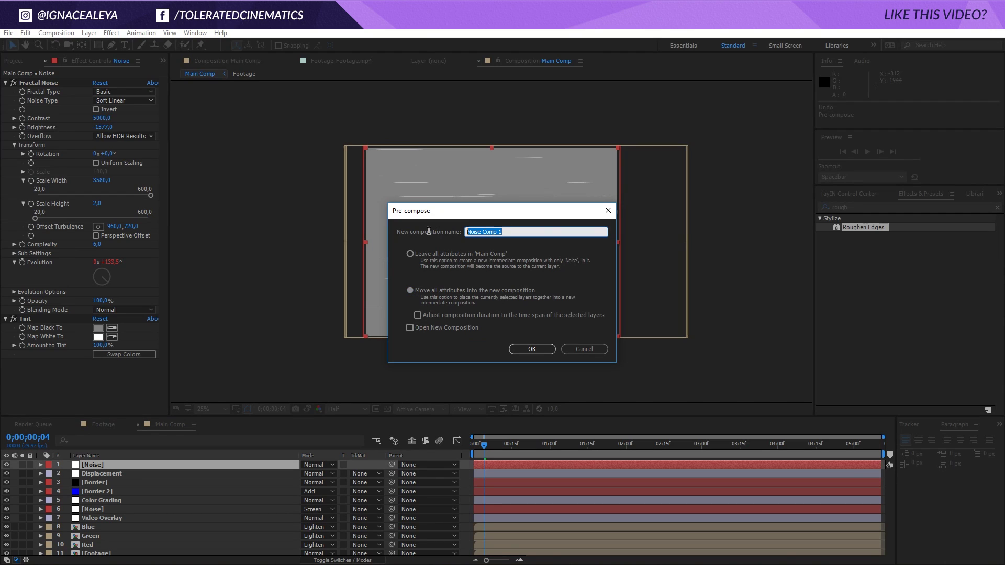
{"action": "type", "text": "Fractal Noise Displacement"}
{"action": "key", "text": "Return"}
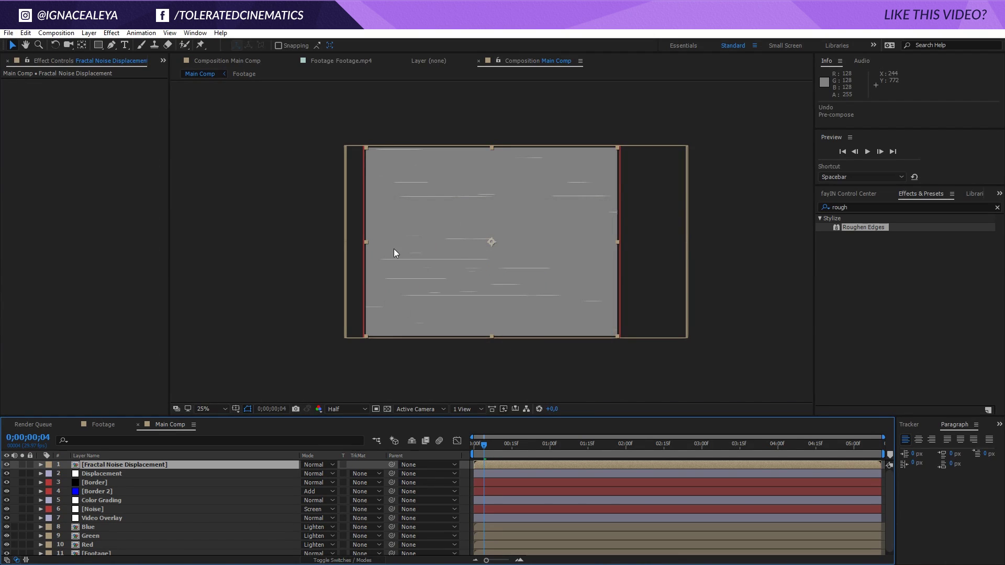
- Hide Fractal Noise Displacement and add a Displacement Map to the Displacement layer using it as the map
{"action": "left_click", "coordinate": [7, 464]}
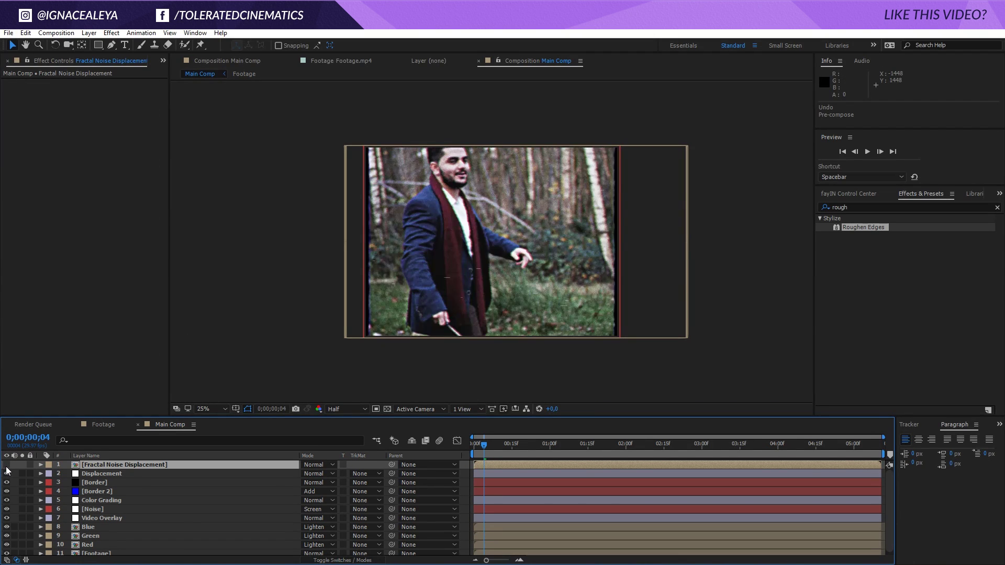
{"action": "left_click", "coordinate": [118, 474]}
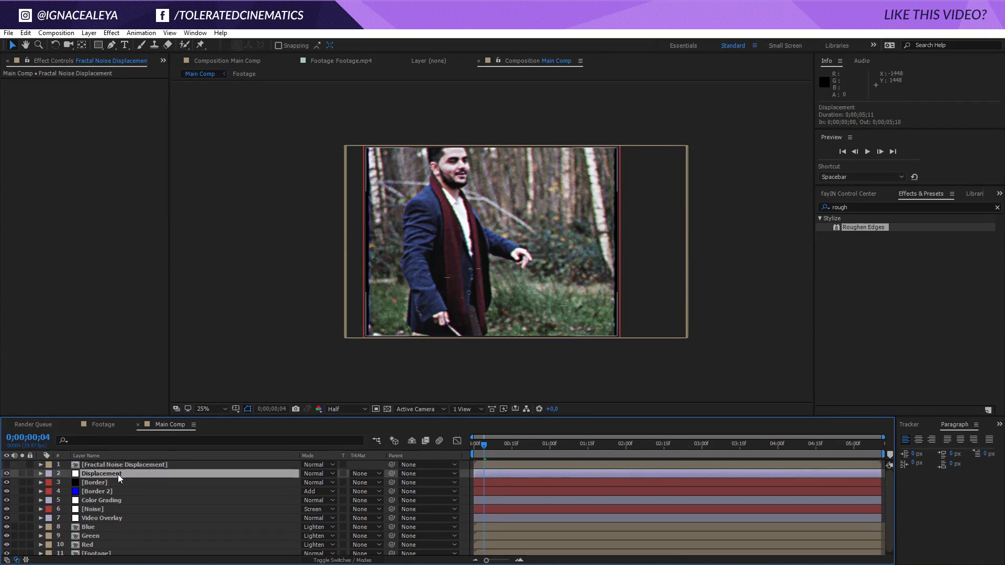
{"action": "left_click", "coordinate": [111, 33]}
{"action": "mouse_move", "coordinate": [89, 152]}
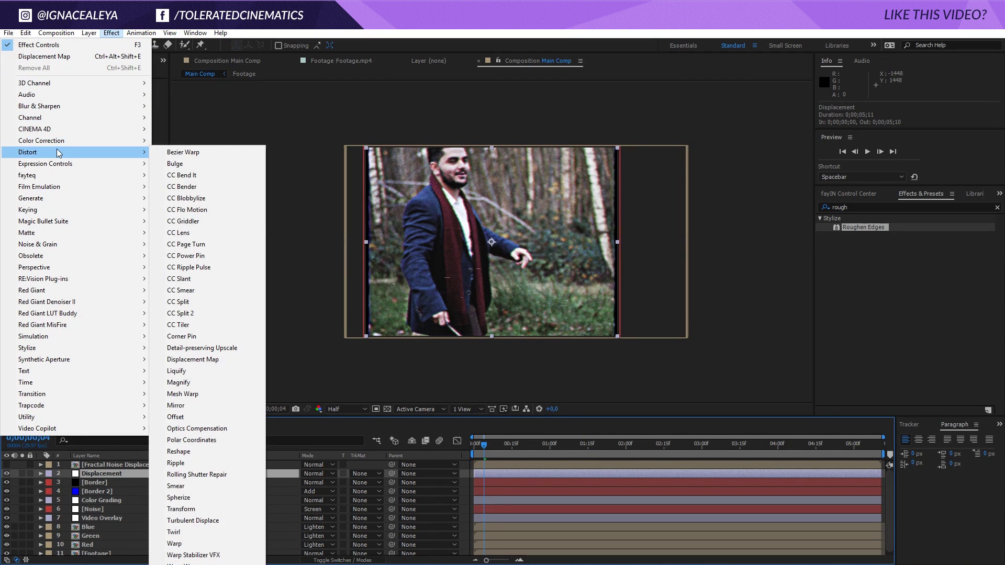
{"action": "left_click", "coordinate": [198, 361]}
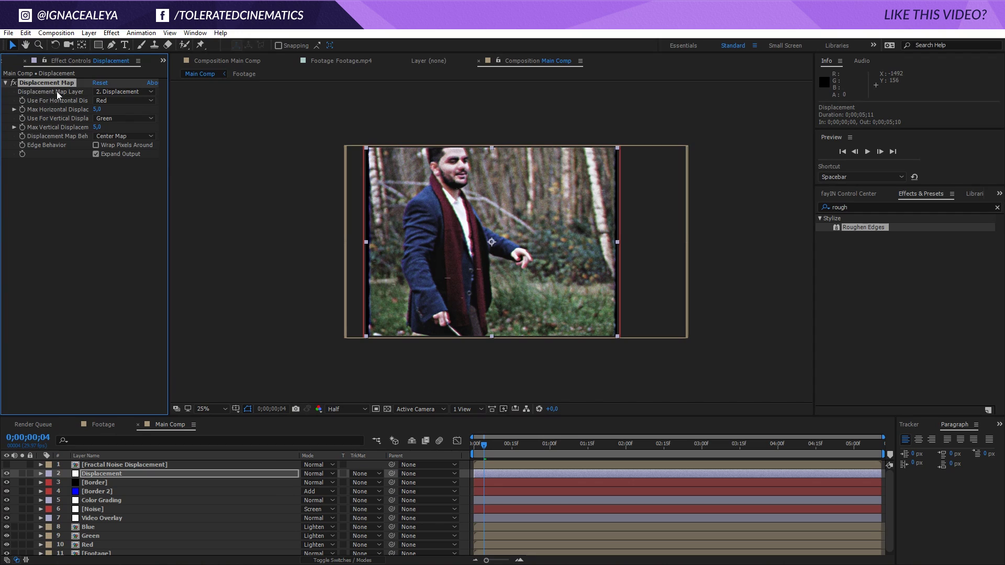
{"action": "left_click", "coordinate": [126, 92]}
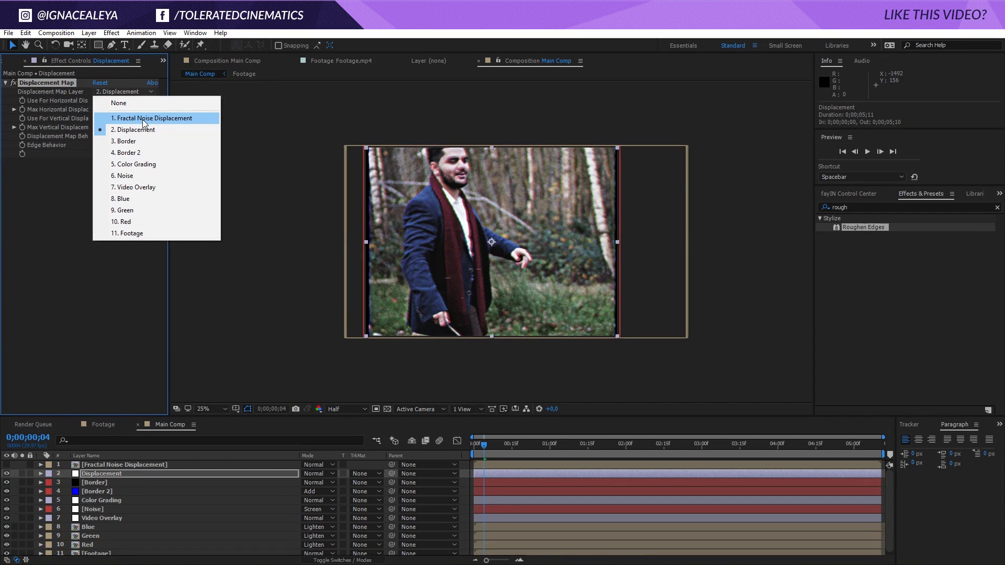
{"action": "left_click", "coordinate": [144, 123]}
- Set Max Vertical Displacement to 0 and Max Horizontal Displacement to 25, then move to frame 6
{"action": "left_click", "coordinate": [98, 128]}
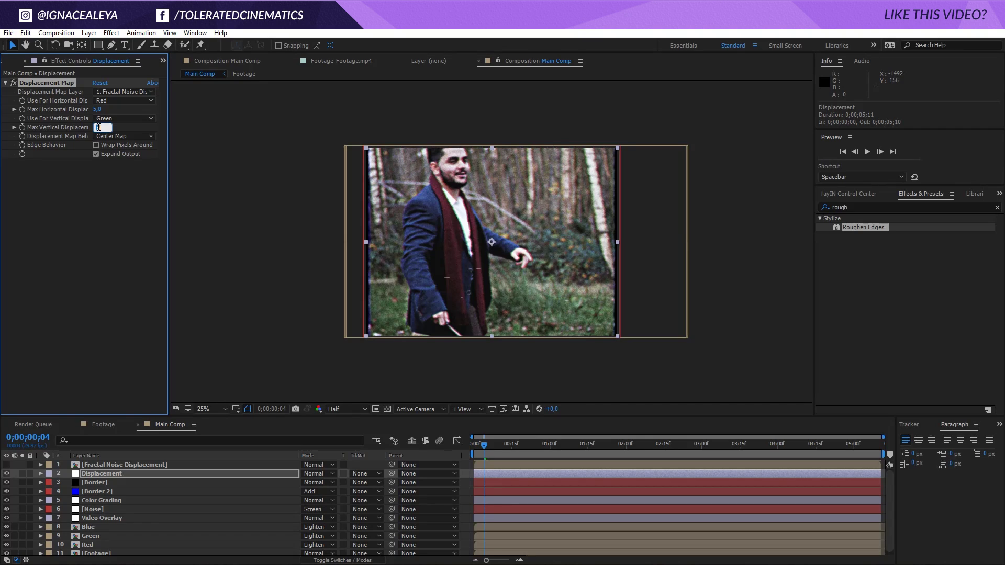
{"action": "type", "text": "0"}
{"action": "key", "text": "Return"}
{"action": "key", "text": "period"}
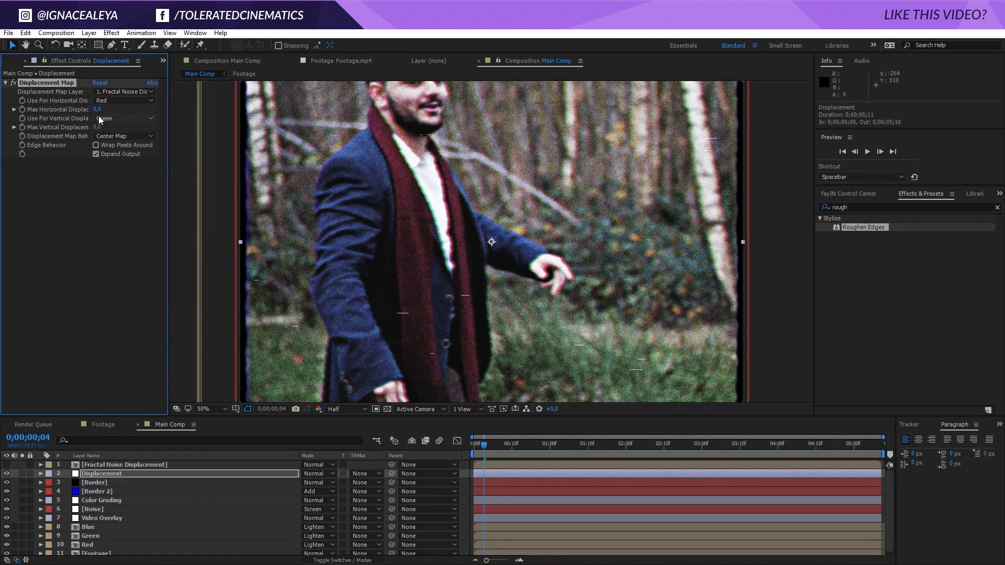
{"action": "left_click_drag", "start_coordinate": [97, 109], "coordinate": [170, 109]}
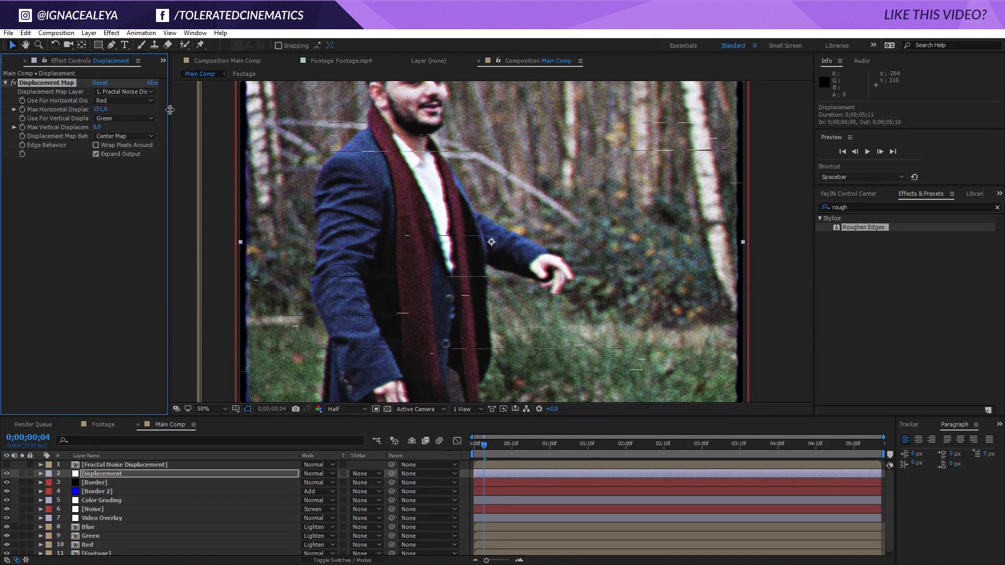
{"action": "left_click", "coordinate": [100, 110]}
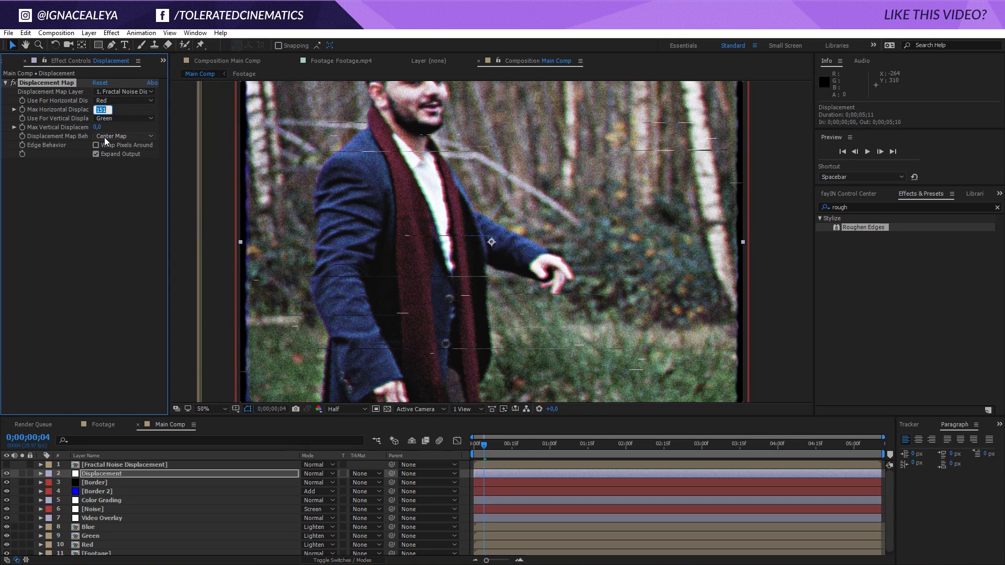
{"action": "type", "text": "50"}
{"action": "key", "text": "Return"}
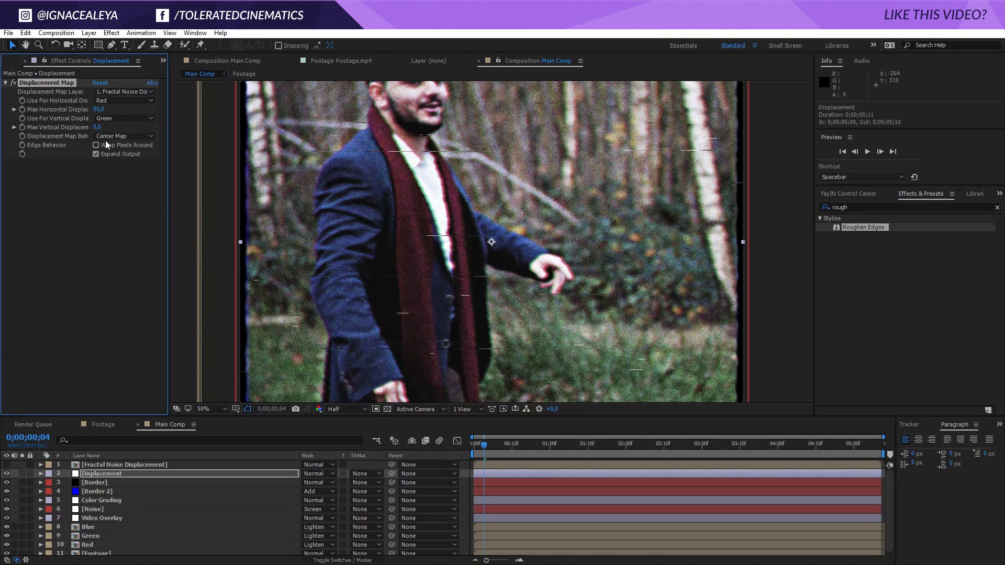
{"action": "left_click", "coordinate": [99, 110]}
{"action": "type", "text": "25"}
{"action": "key", "text": "Return"}
{"action": "key", "text": "comma"}
{"action": "left_click", "coordinate": [487, 444]}
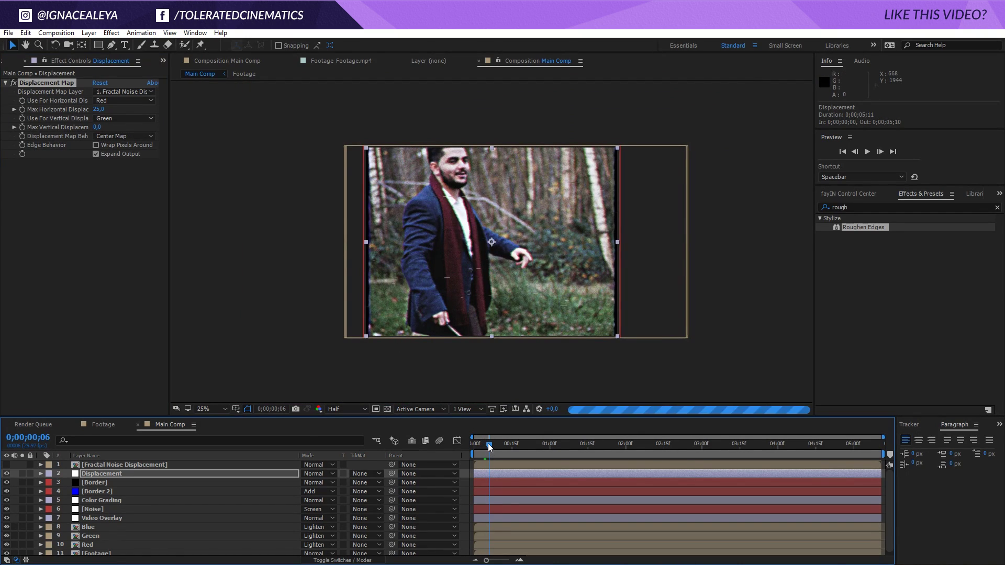
- In the Fractal Noise Displacement precomp, adjust the Noise layer's brightness, contrast and Scale Height to 41
{"action": "double_click", "coordinate": [141, 465]}
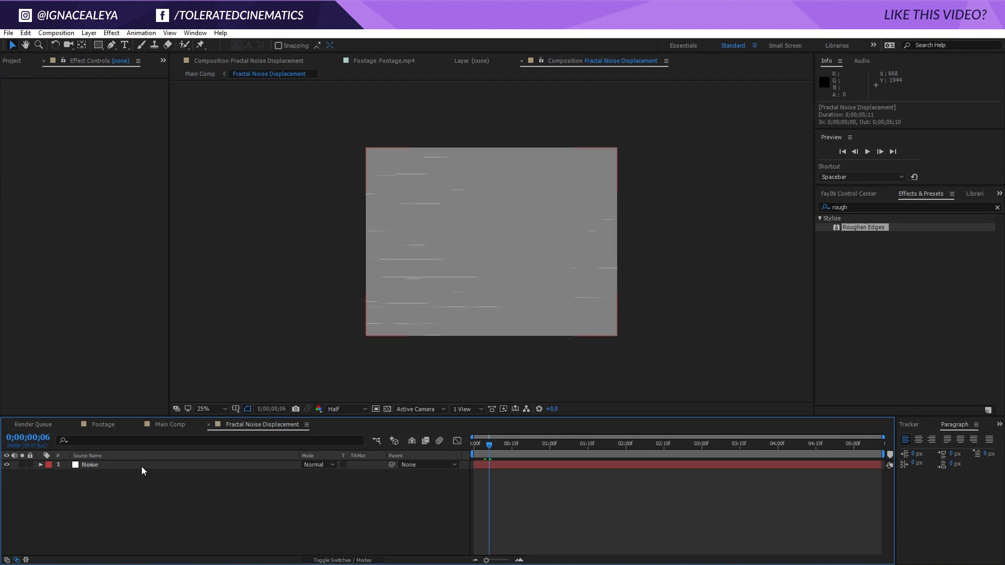
{"action": "left_click", "coordinate": [151, 463]}
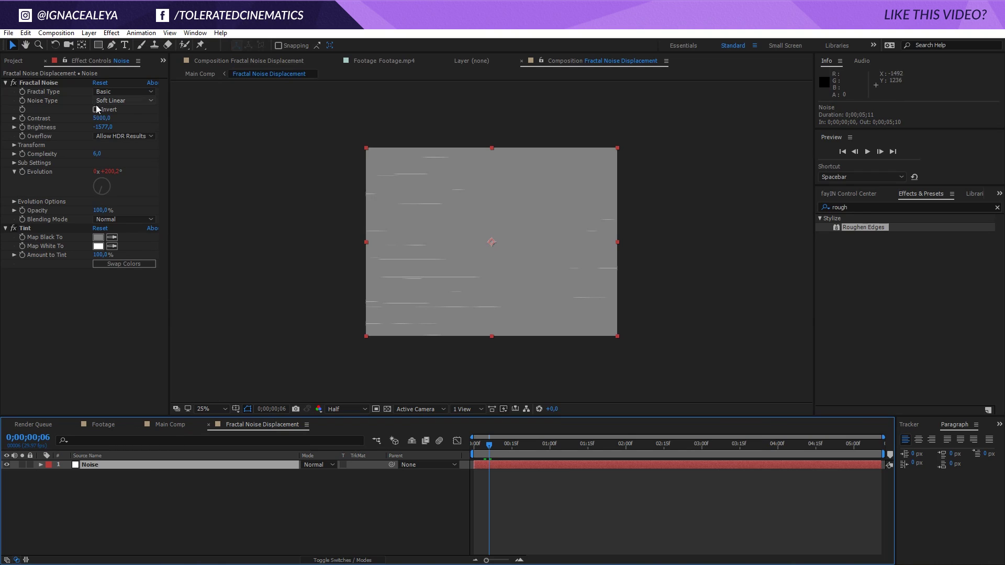
{"action": "left_click_drag", "start_coordinate": [103, 130], "coordinate": [201, 144]}
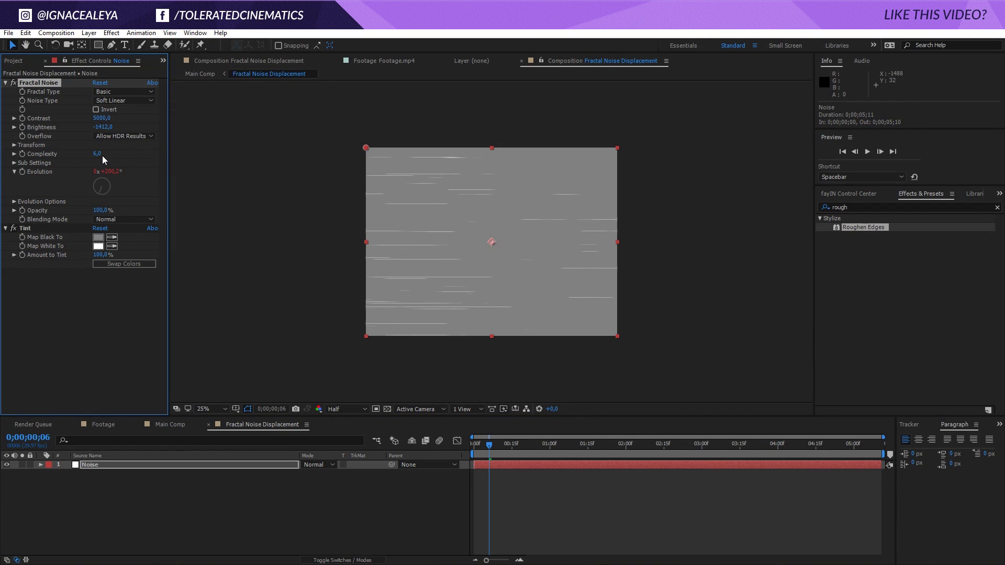
{"action": "left_click", "coordinate": [13, 146]}
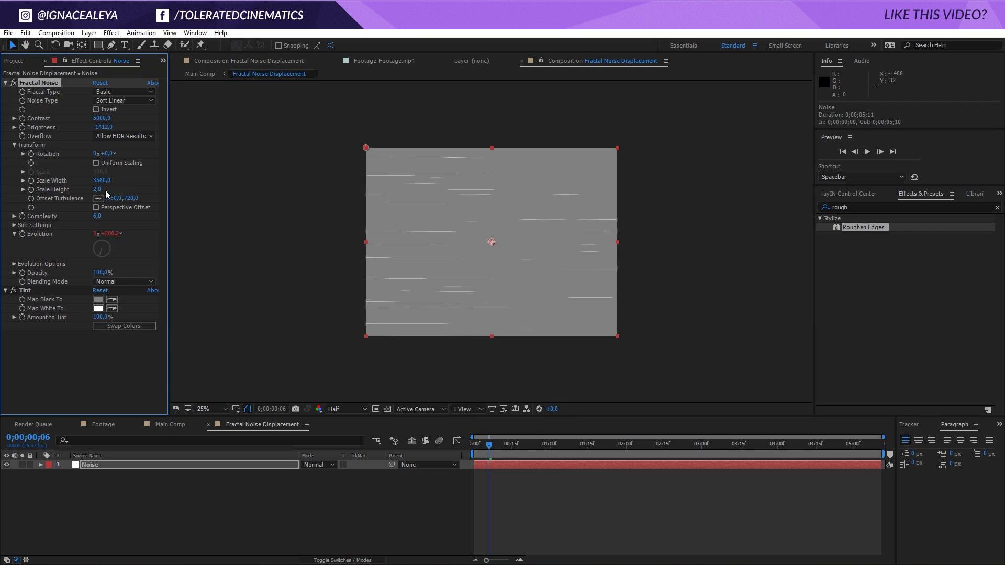
{"action": "left_click_drag", "start_coordinate": [96, 192], "coordinate": [115, 192]}
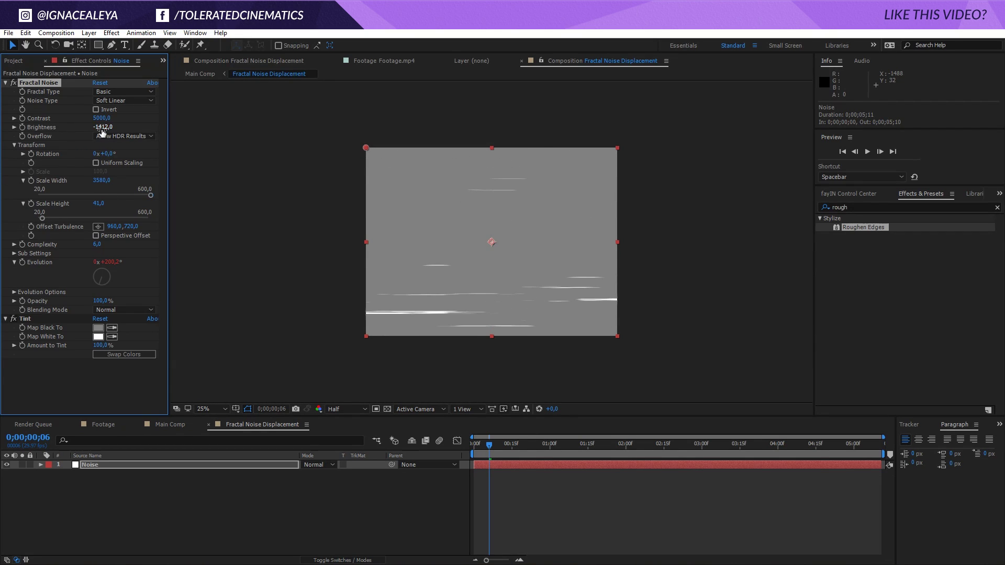
{"action": "mouse_move", "coordinate": [102, 127]}
{"action": "left_mouse_down"}
{"action": "mouse_move", "coordinate": [150, 128]}
{"action": "mouse_move", "coordinate": [166, 160]}
{"action": "left_mouse_up"}
{"action": "left_click_drag", "start_coordinate": [101, 117], "coordinate": [2, 127]}
- Move to frame 27 and check the streaks in Main Comp, then return to the precomp
{"action": "left_click_drag", "start_coordinate": [489, 444], "coordinate": [544, 448]}
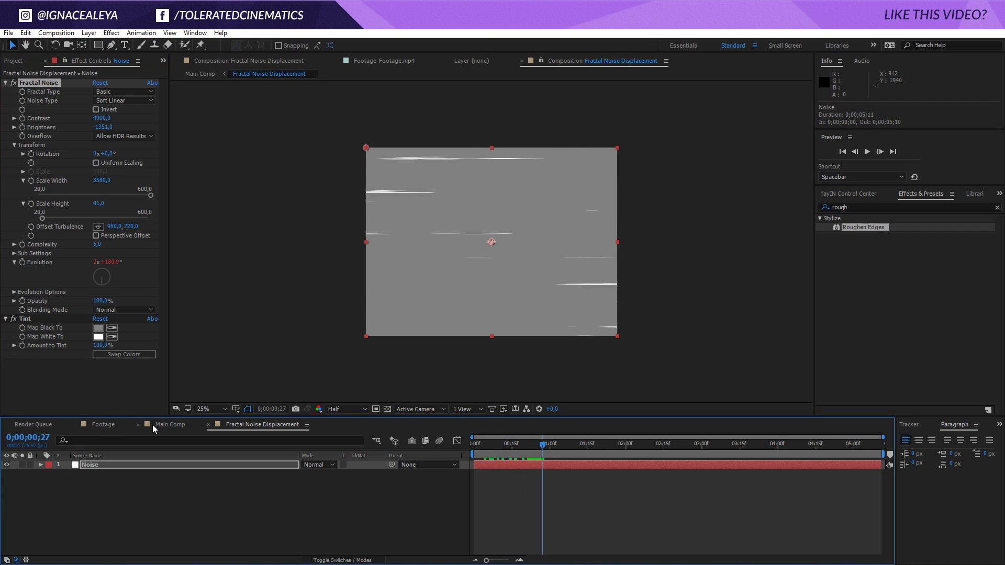
{"action": "left_click", "coordinate": [167, 424]}
{"action": "scroll", "coordinate": [557, 253], "scroll_direction": "up", "scroll_amount": 2}
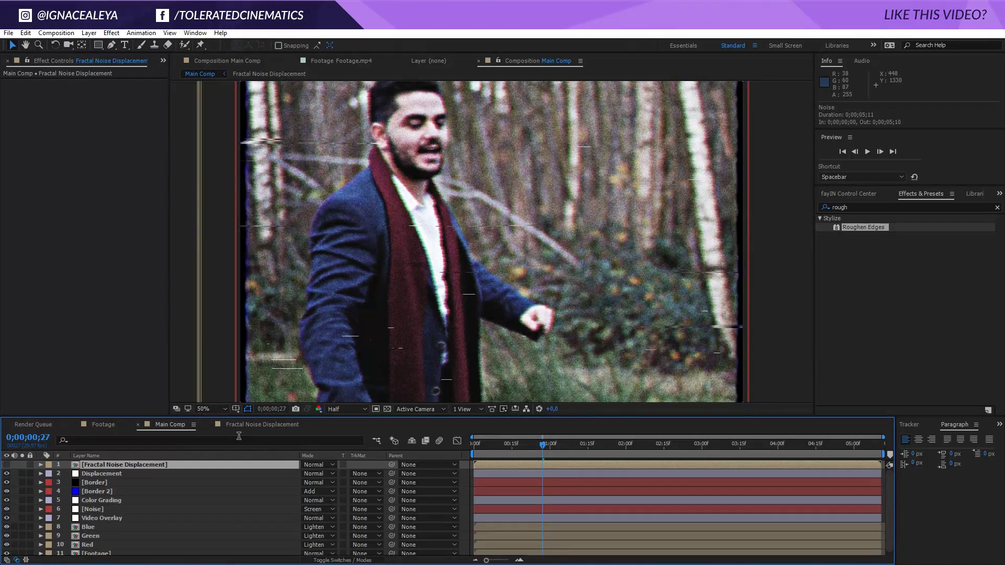
{"action": "left_click", "coordinate": [255, 425]}
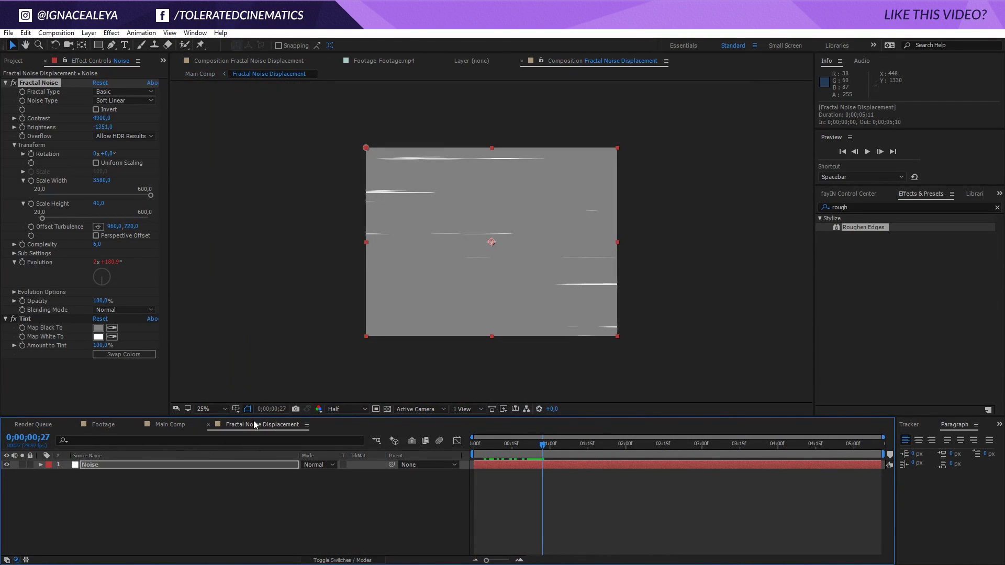
- Add Gaussian Blur with Blurriness 10 to the Noise layer and go back to Main Comp
{"action": "left_click", "coordinate": [161, 465]}
{"action": "left_click", "coordinate": [112, 33]}
{"action": "mouse_move", "coordinate": [137, 107]}
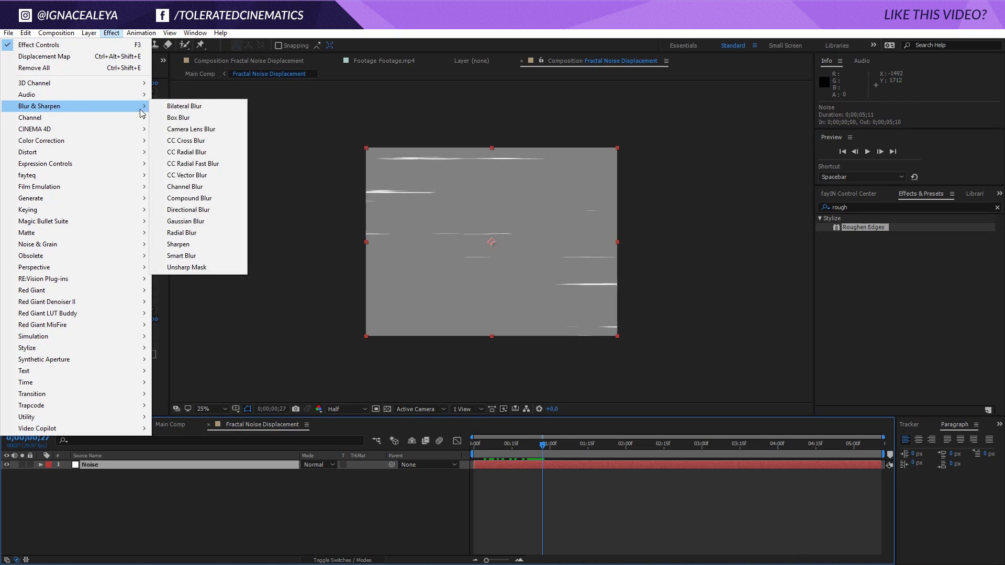
{"action": "left_click", "coordinate": [186, 222]}
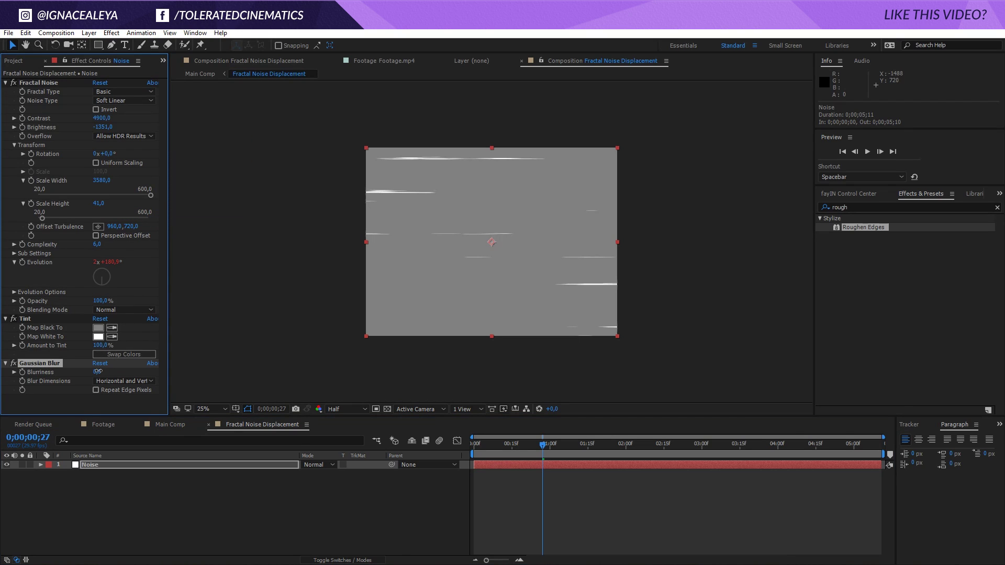
{"action": "left_click", "coordinate": [97, 371]}
{"action": "type", "text": "5"}
{"action": "left_click", "coordinate": [97, 373]}
{"action": "type", "text": "10"}
{"action": "key", "text": "Return"}
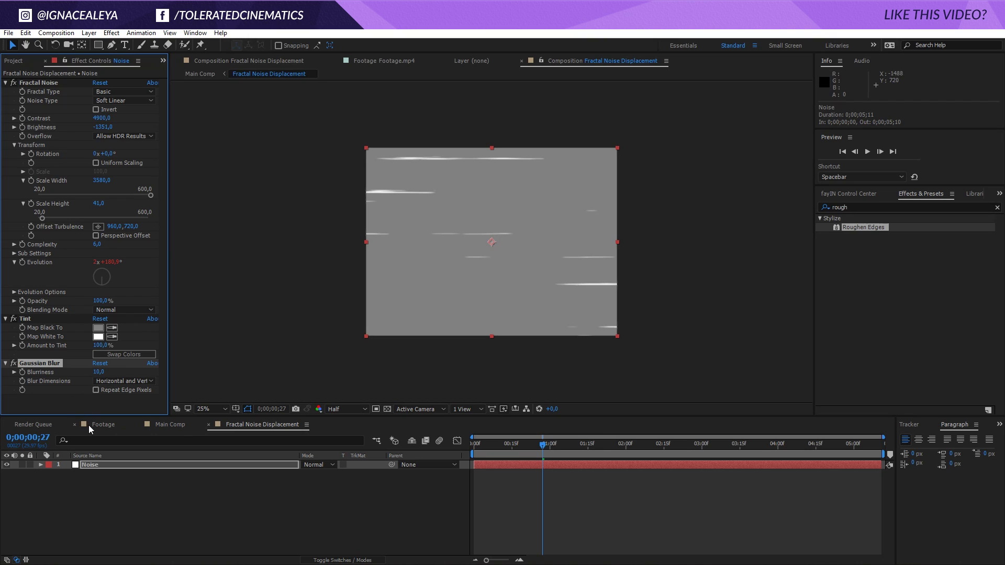
{"action": "left_click", "coordinate": [168, 424]}
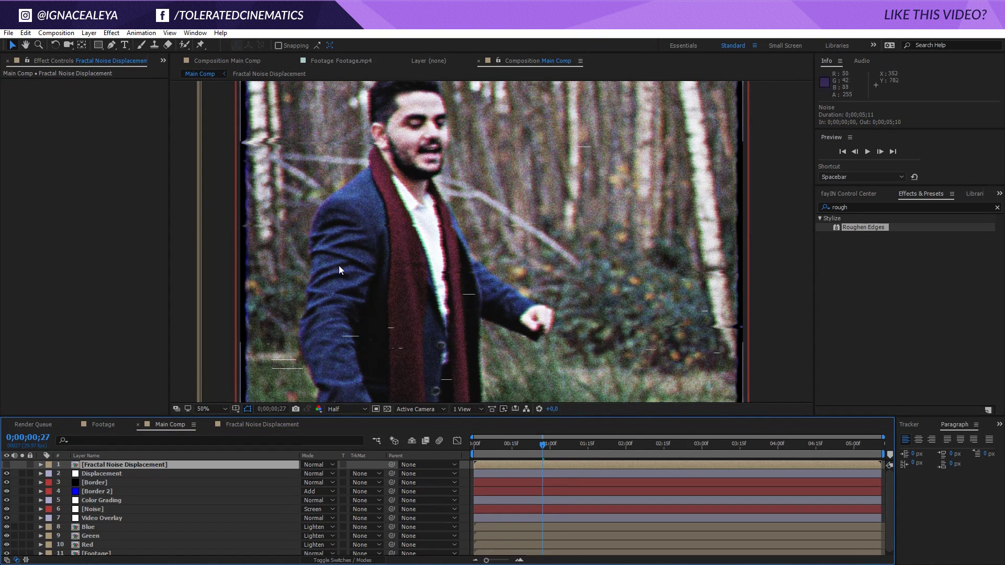
- Zoom the viewer to 25% and start a preview playback of Main Comp
{"action": "key", "text": "comma"}
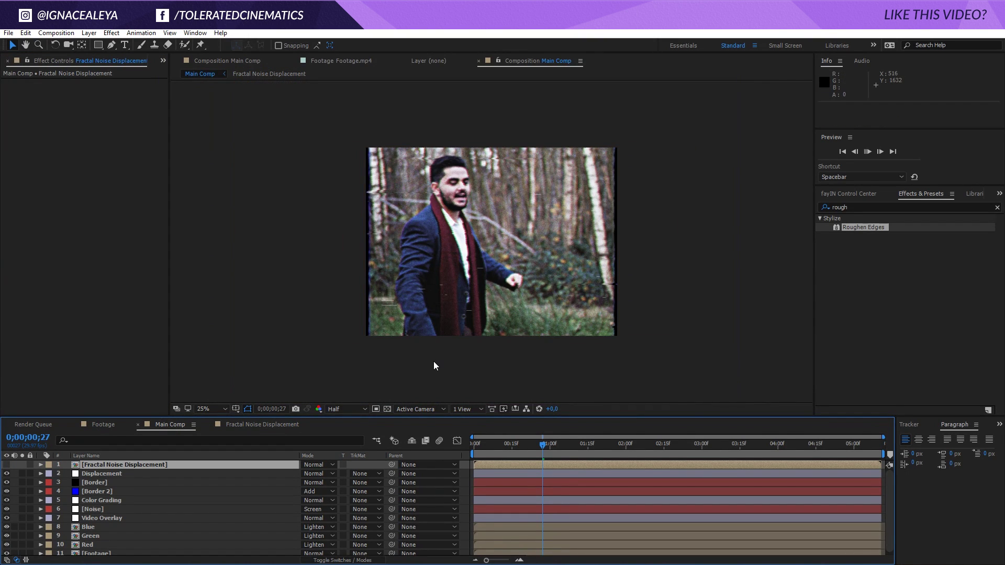
{"action": "key", "text": "space"}
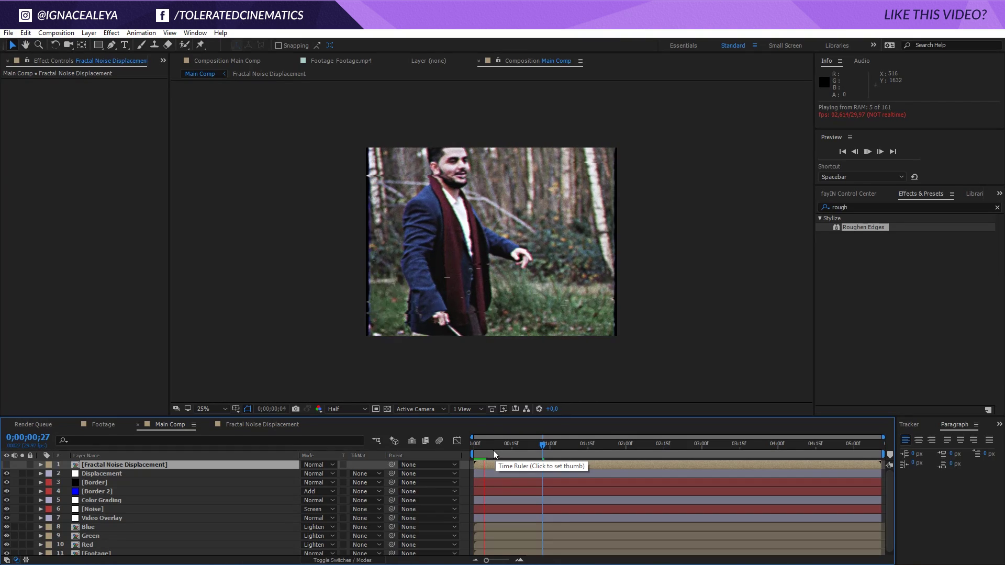
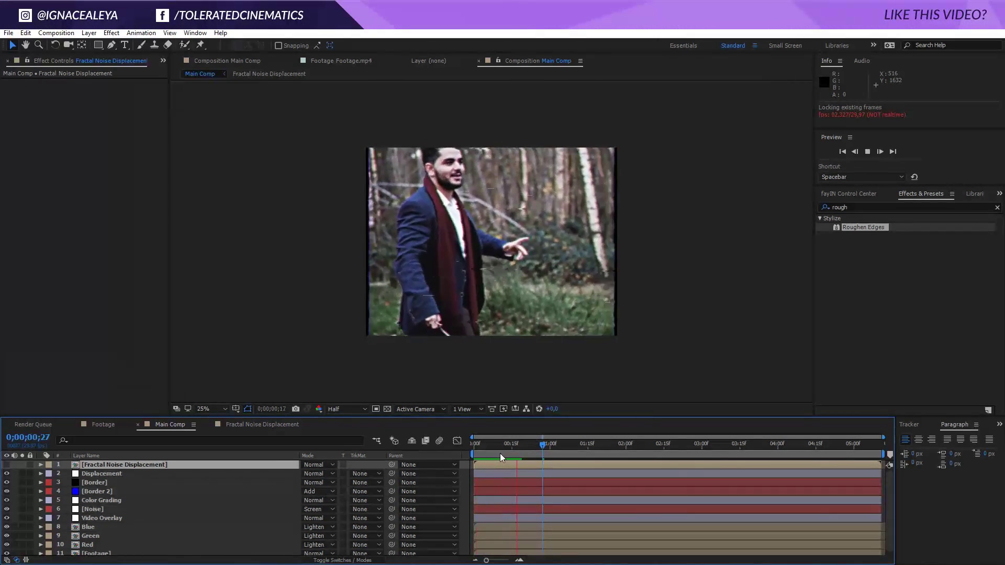
- Stop at frame 0;00;00;19, check the Fractal Noise Displacement comp, then select Main Comp's Noise layer
{"action": "left_click", "coordinate": [507, 447]}
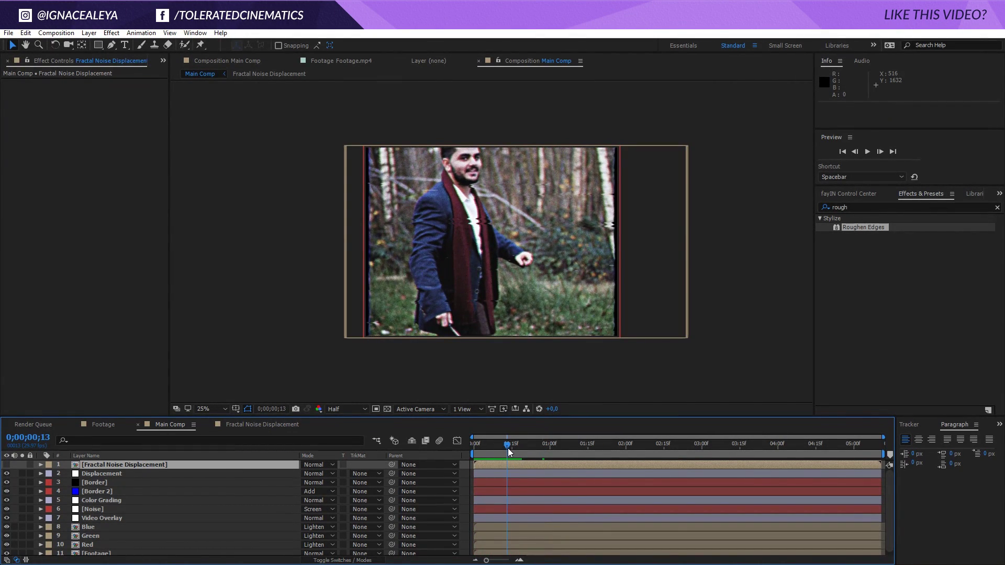
{"action": "mouse_move", "coordinate": [508, 451]}
{"action": "left_mouse_down"}
{"action": "mouse_move", "coordinate": [492, 446]}
{"action": "mouse_move", "coordinate": [523, 443]}
{"action": "left_mouse_up"}
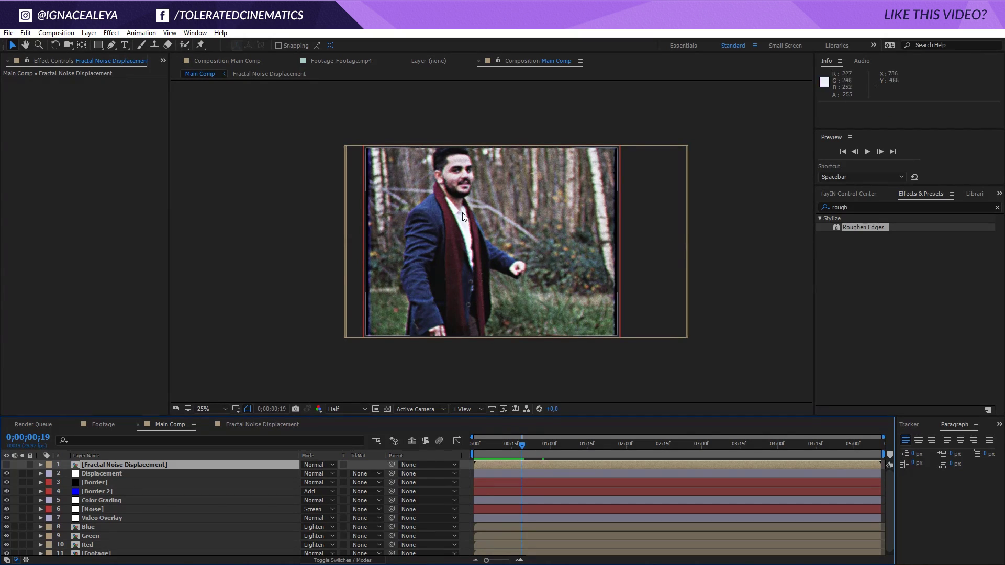
{"action": "left_click", "coordinate": [251, 424]}
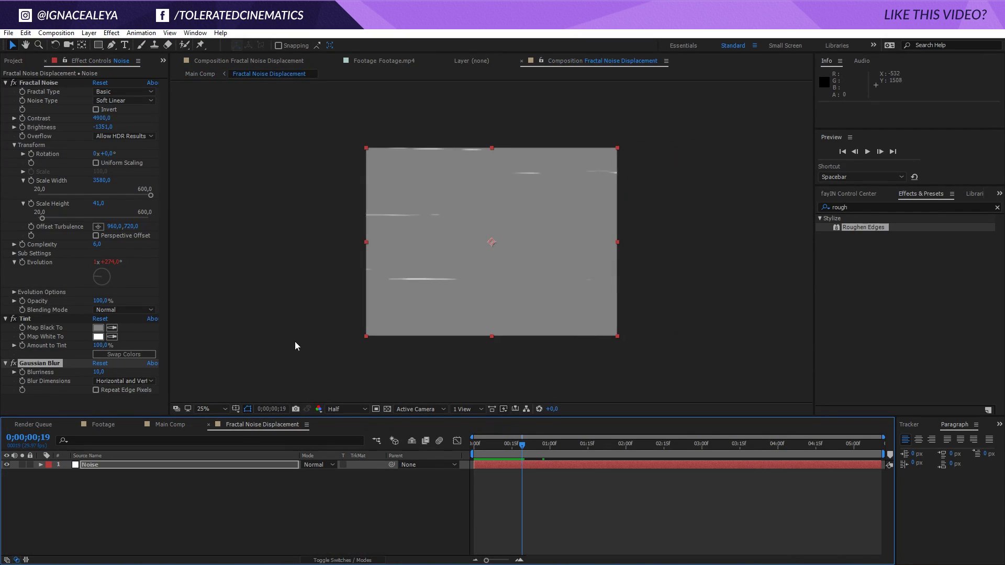
{"action": "left_click", "coordinate": [170, 424]}
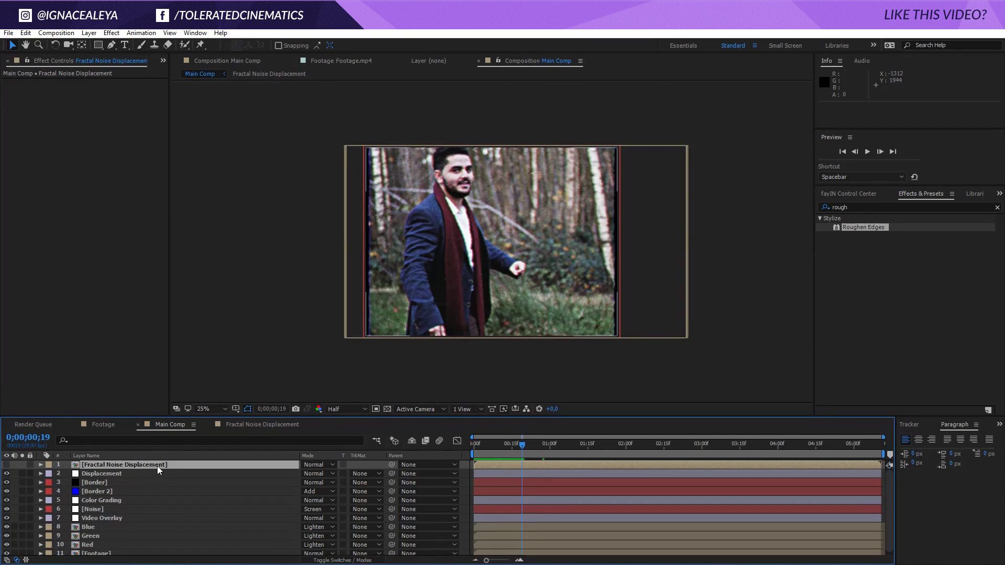
{"action": "left_click", "coordinate": [90, 510]}
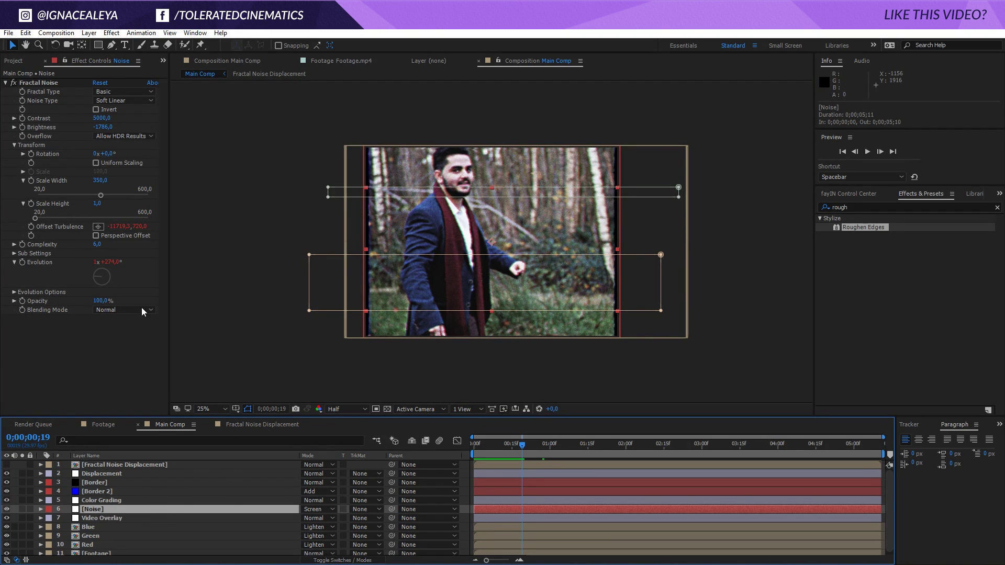
- Duplicate the Noise layer, delete its two masks, set Normal blend mode and brighten the noise
{"action": "key", "text": "ctrl+d"}
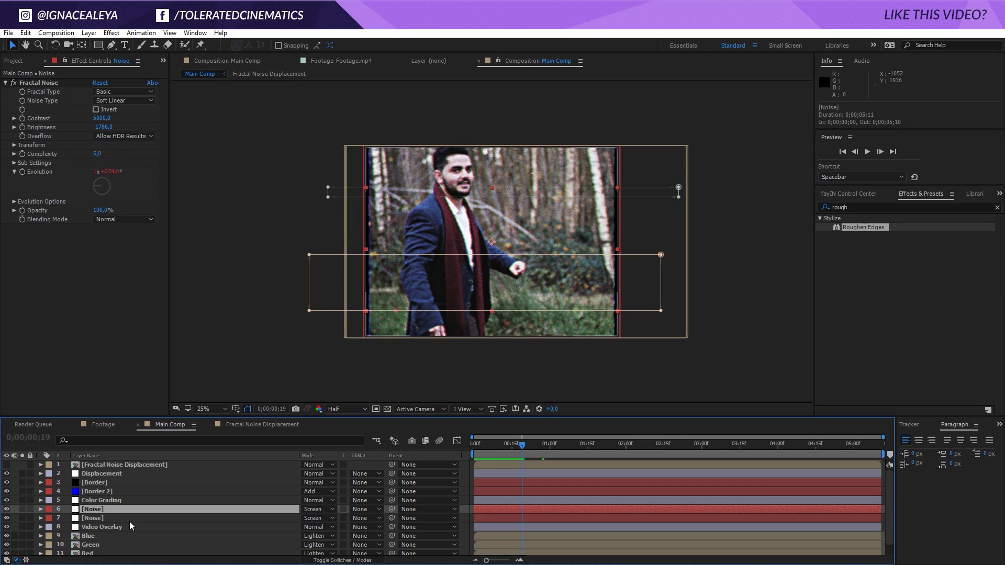
{"action": "key", "text": "m"}
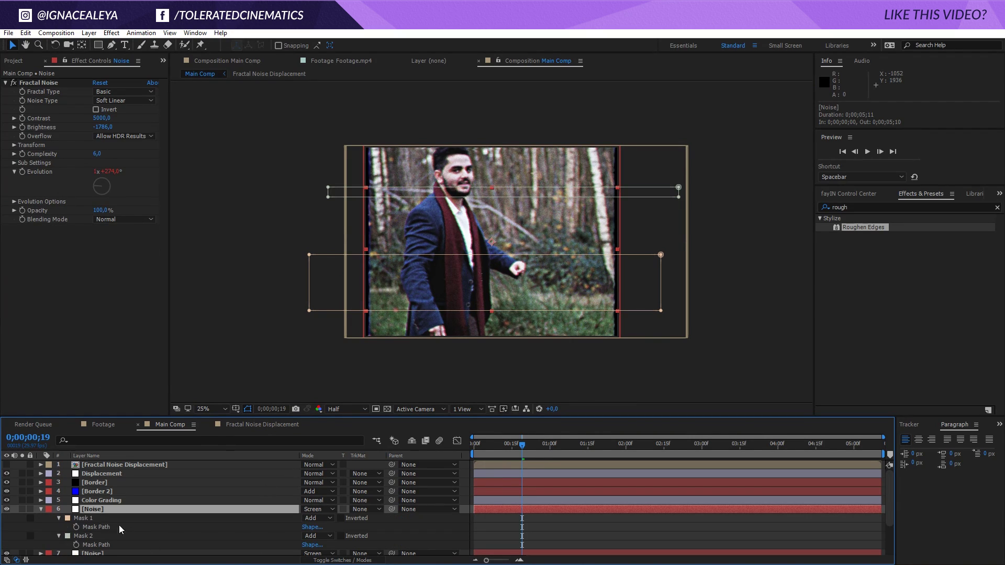
{"action": "left_click", "coordinate": [89, 518]}
{"action": "key", "text": "Delete"}
{"action": "left_click", "coordinate": [89, 517]}
{"action": "key", "text": "Delete"}
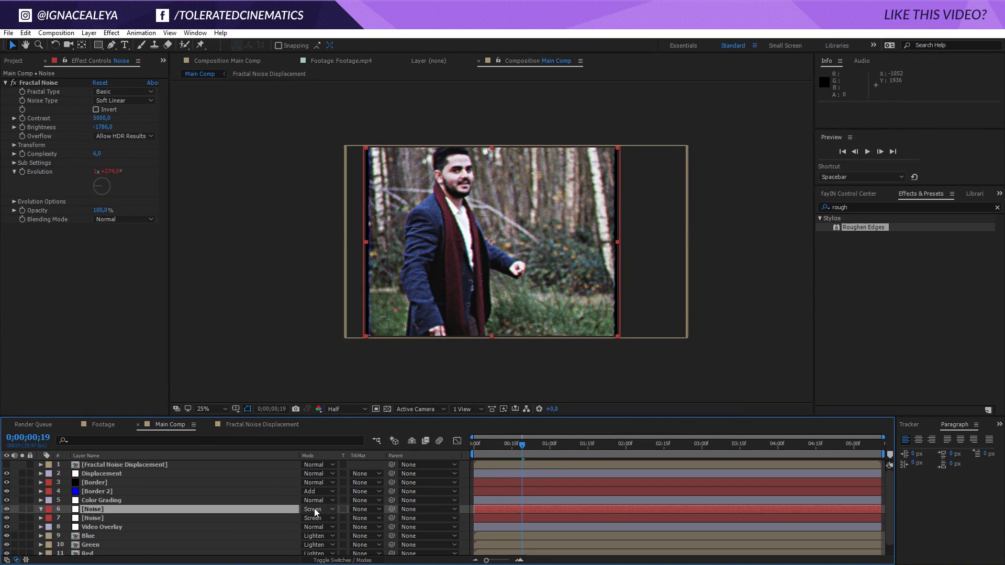
{"action": "left_click", "coordinate": [316, 509]}
{"action": "left_click", "coordinate": [347, 48]}
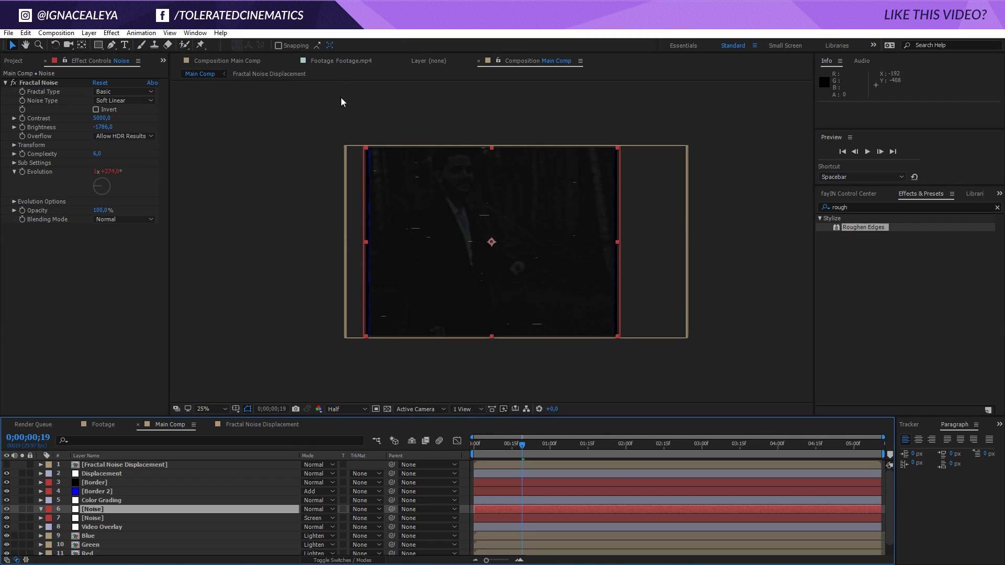
{"action": "mouse_move", "coordinate": [100, 128]}
{"action": "left_mouse_down"}
{"action": "mouse_move", "coordinate": [209, 128]}
{"action": "mouse_move", "coordinate": [489, 166]}
{"action": "left_mouse_up"}
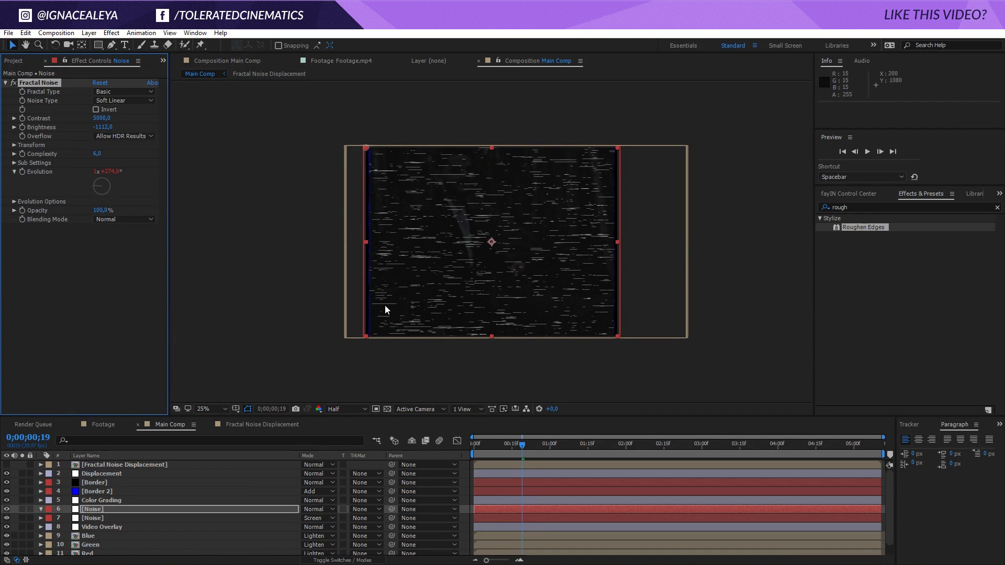
- Unlink Scale, set the copy to 100 × 5% and move it to the frame's bottom edge
{"action": "key", "text": "s"}
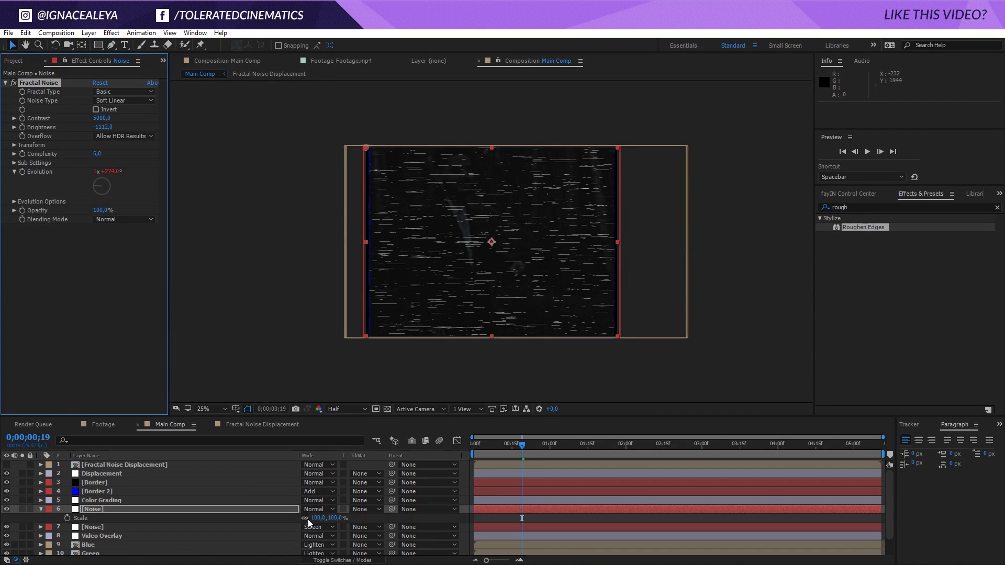
{"action": "left_click", "coordinate": [304, 517]}
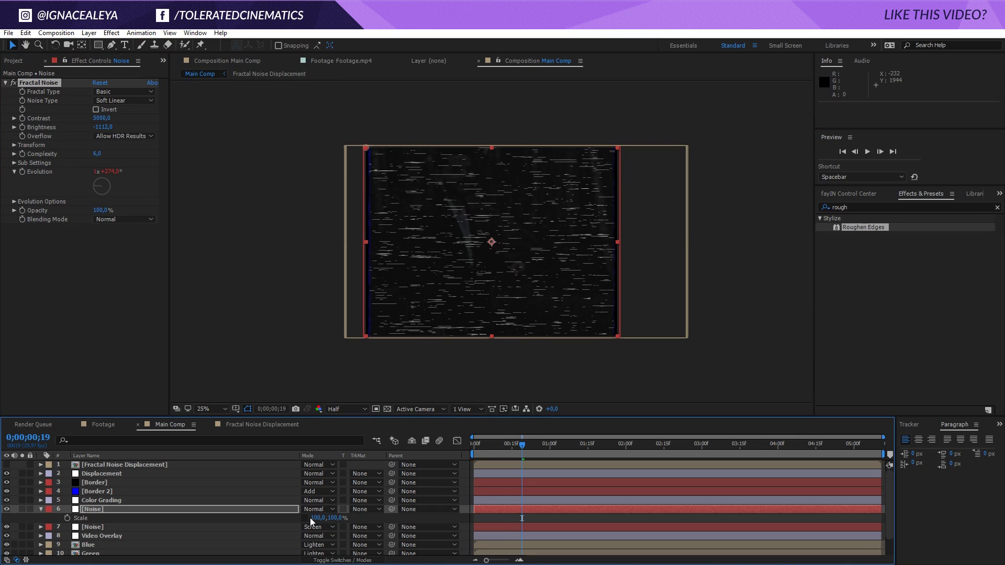
{"action": "left_click", "coordinate": [329, 518]}
{"action": "left_click_drag", "start_coordinate": [329, 517], "coordinate": [302, 520]}
{"action": "left_click", "coordinate": [333, 518]}
{"action": "type", "text": "10"}
{"action": "key", "text": "Return"}
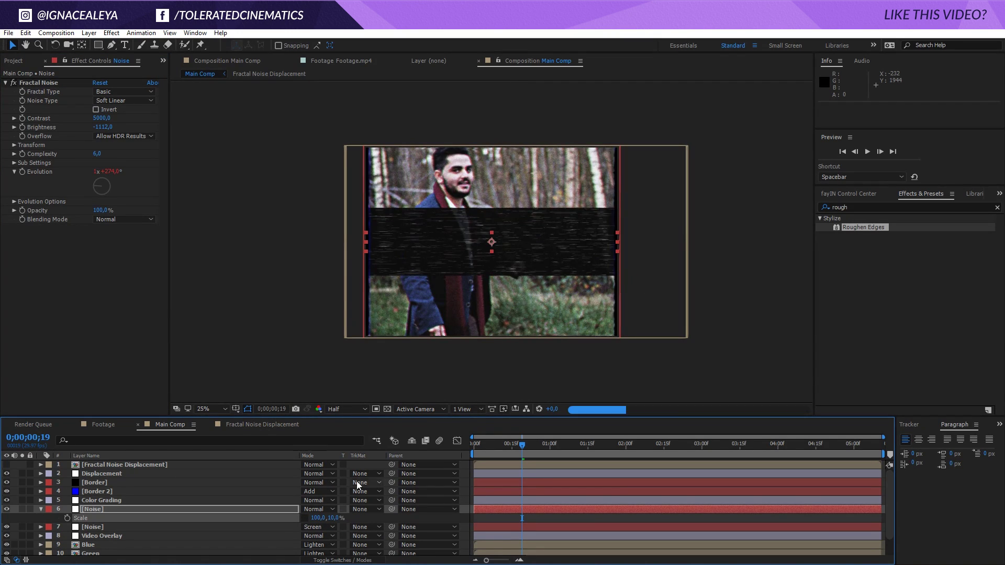
{"action": "left_click", "coordinate": [333, 518]}
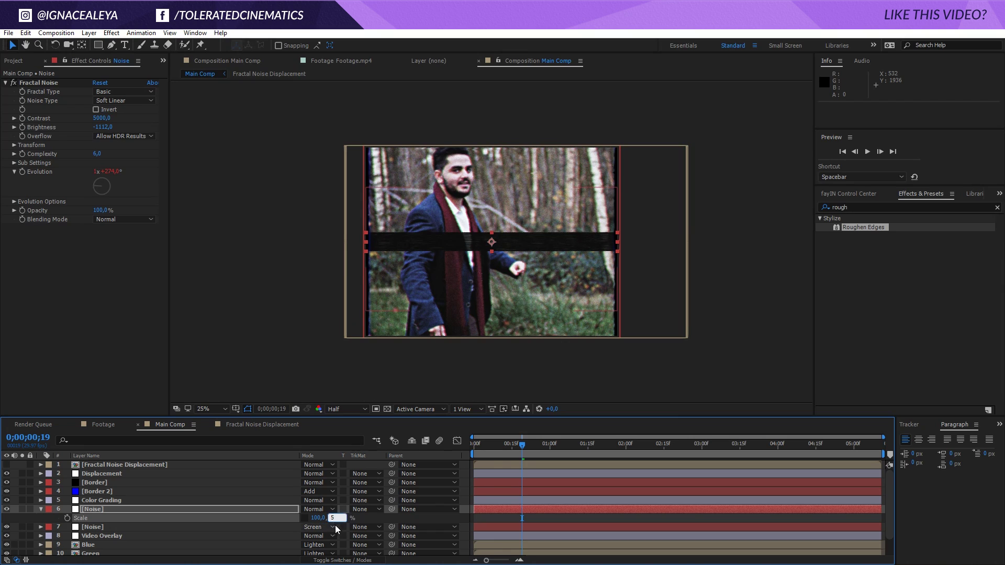
{"action": "type", "text": "5"}
{"action": "key", "text": "Return"}
{"action": "left_click_drag", "start_coordinate": [469, 246], "coordinate": [473, 332]}
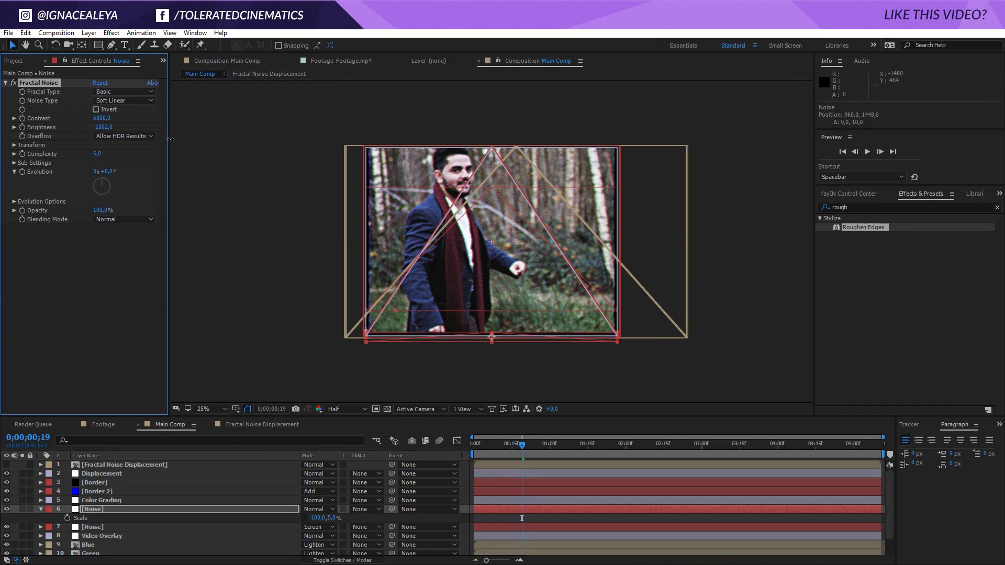
- Reposition the noise strip slightly at the bottom and raise the noise Brightness
{"action": "key", "text": "ctrl+z"}
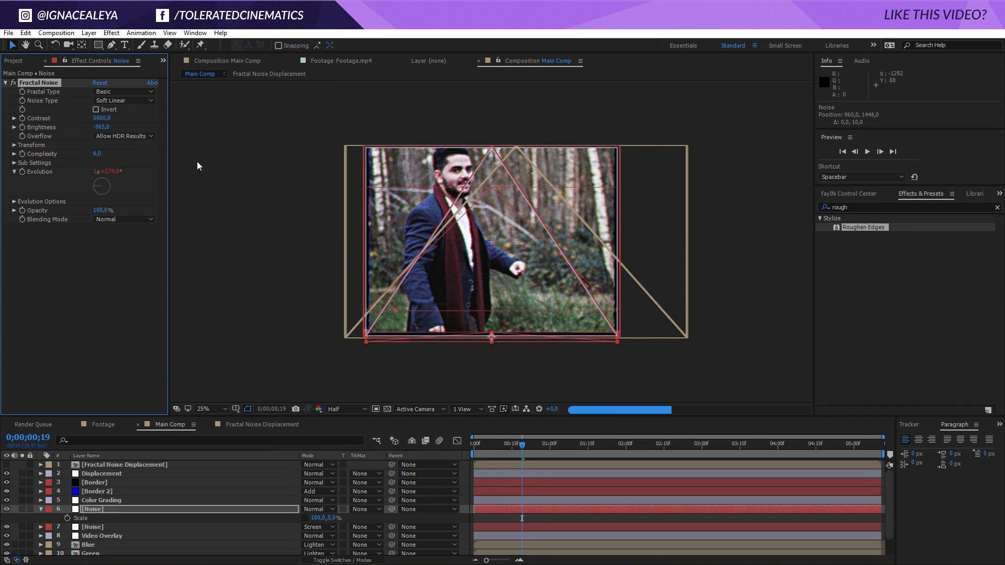
{"action": "left_click_drag", "start_coordinate": [359, 332], "coordinate": [379, 340]}
{"action": "key", "text": "Up"}
{"action": "key", "text": "Up"}
{"action": "key", "text": "Up"}
{"action": "key", "text": "Up"}
{"action": "key", "text": "Up"}
{"action": "key", "text": "Up"}
{"action": "key", "text": "Up"}
{"action": "key", "text": "Up"}
{"action": "key", "text": "Up"}
{"action": "key", "text": "Up"}
{"action": "key", "text": "Up"}
{"action": "key", "text": "Up"}
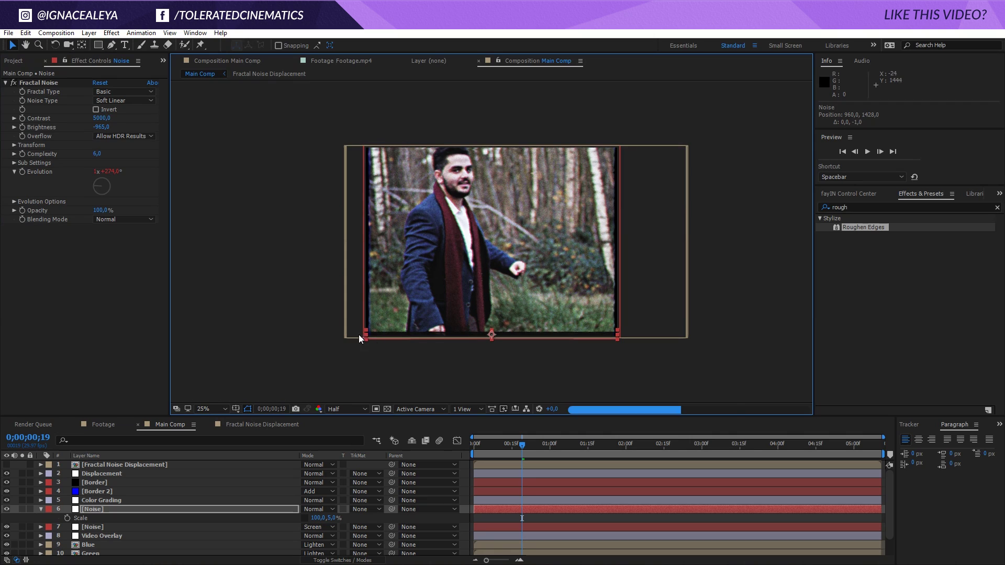
{"action": "left_click_drag", "start_coordinate": [105, 126], "coordinate": [507, 172]}
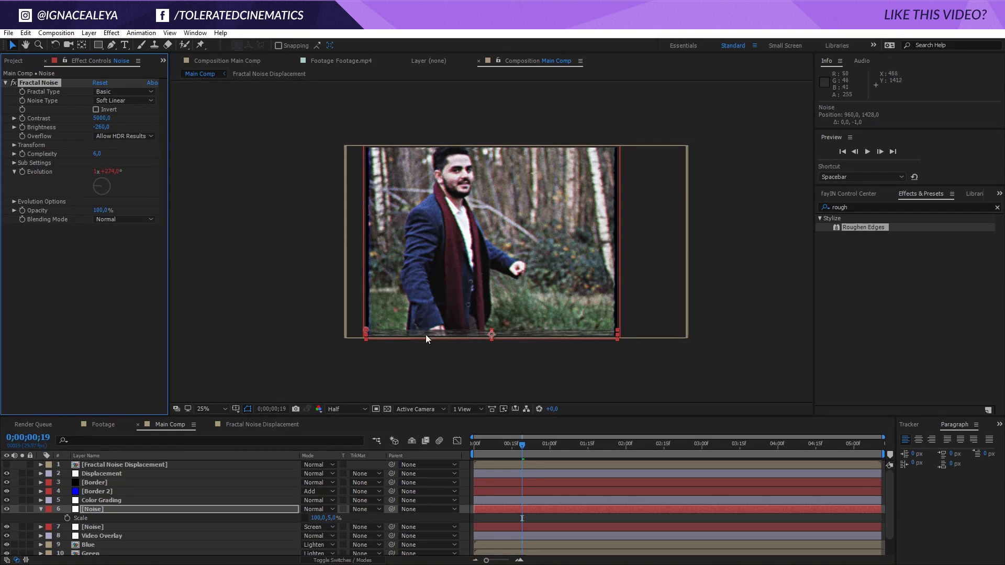
{"action": "scroll", "coordinate": [502, 343], "scroll_direction": "up", "scroll_amount": 2}
{"action": "key", "text": "space"}
{"action": "left_click_drag", "start_coordinate": [485, 204], "coordinate": [505, 215]}
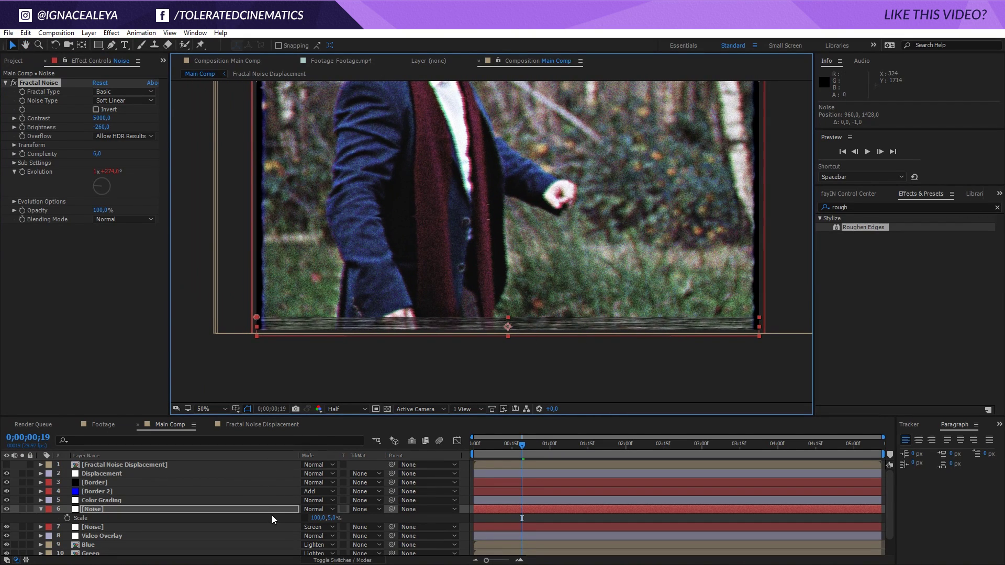
- Set the strip's blend mode to Screen and lower the noise Brightness to -220
{"action": "left_click", "coordinate": [318, 507]}
{"action": "left_click", "coordinate": [332, 178]}
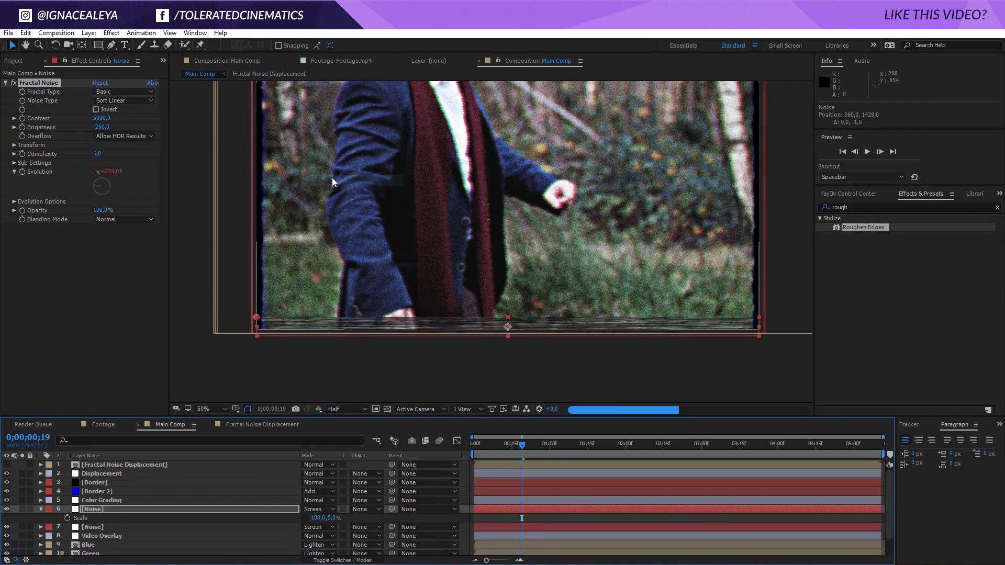
{"action": "key", "text": "comma"}
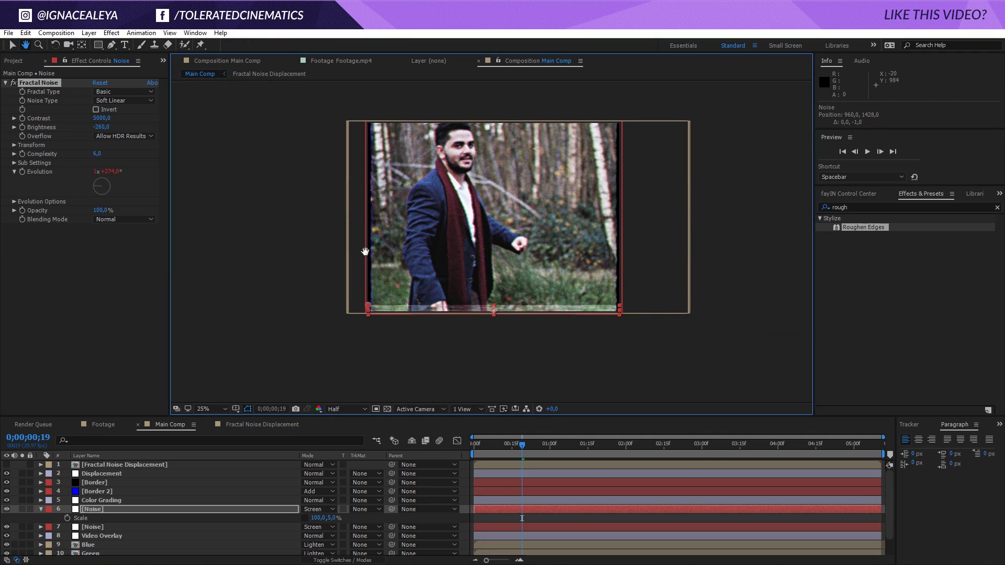
{"action": "left_click_drag", "start_coordinate": [102, 126], "coordinate": [36, 140]}
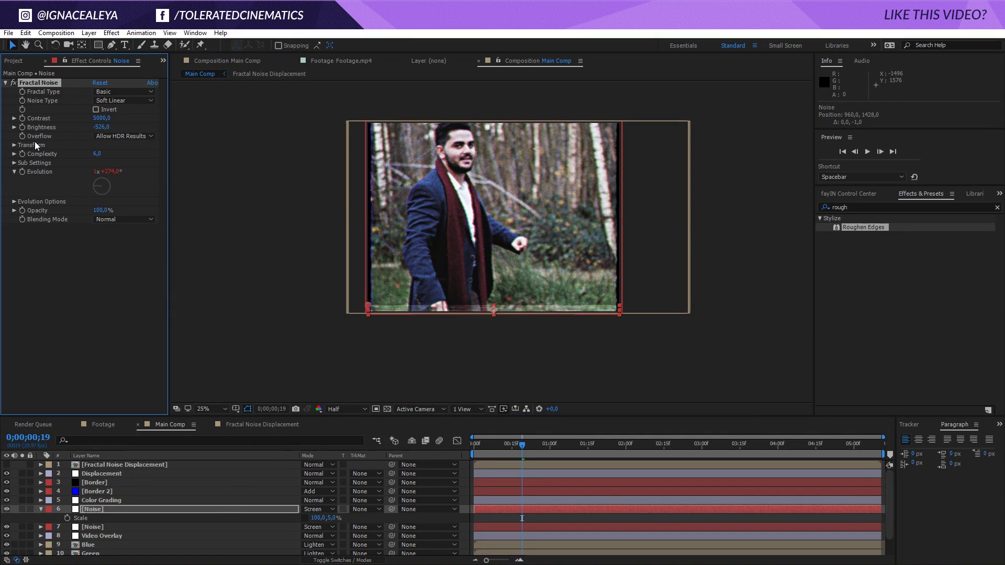
{"action": "left_click", "coordinate": [102, 126]}
{"action": "type", "text": "0"}
{"action": "key", "text": "Return"}
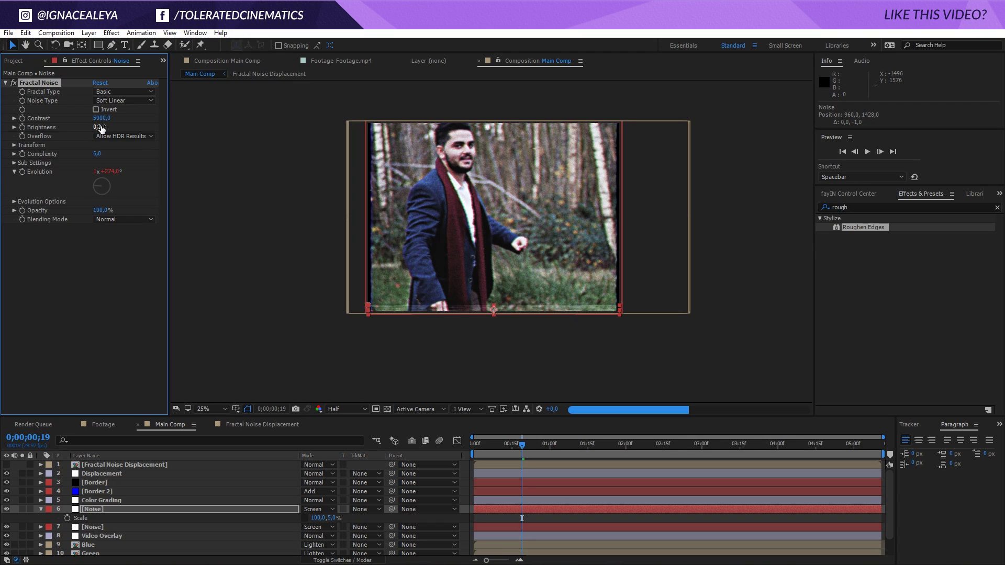
{"action": "left_click_drag", "start_coordinate": [101, 129], "coordinate": [64, 137]}
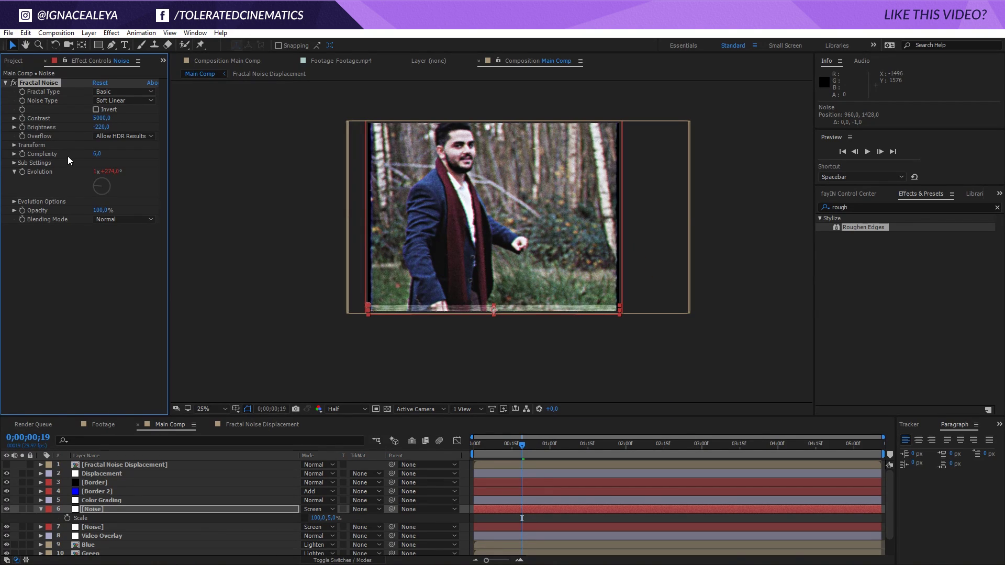
- Stretch the Fractal Noise to Scale Width 350 and Height 27, fit the view, open Layer > New
{"action": "left_click", "coordinate": [14, 145]}
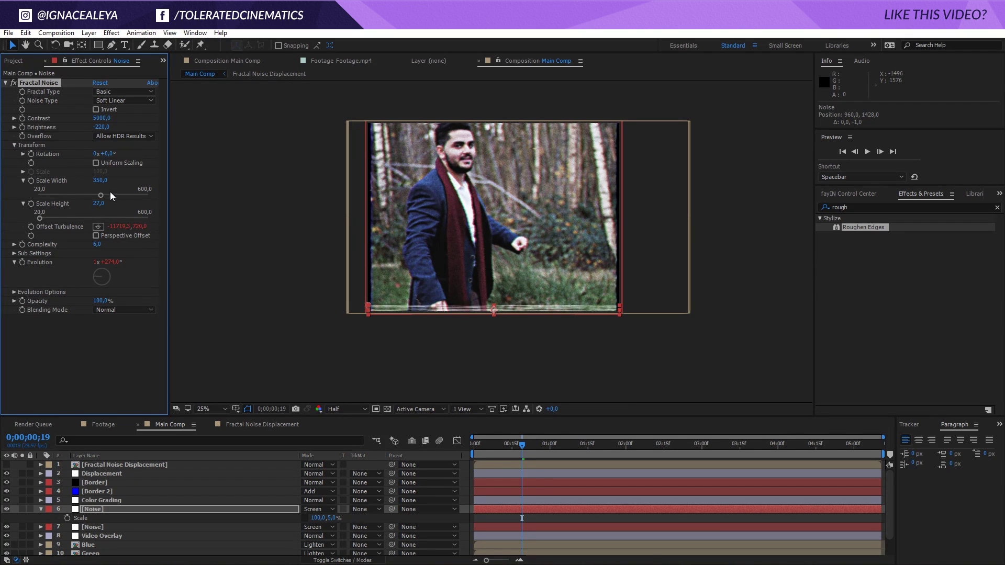
{"action": "left_click", "coordinate": [388, 307]}
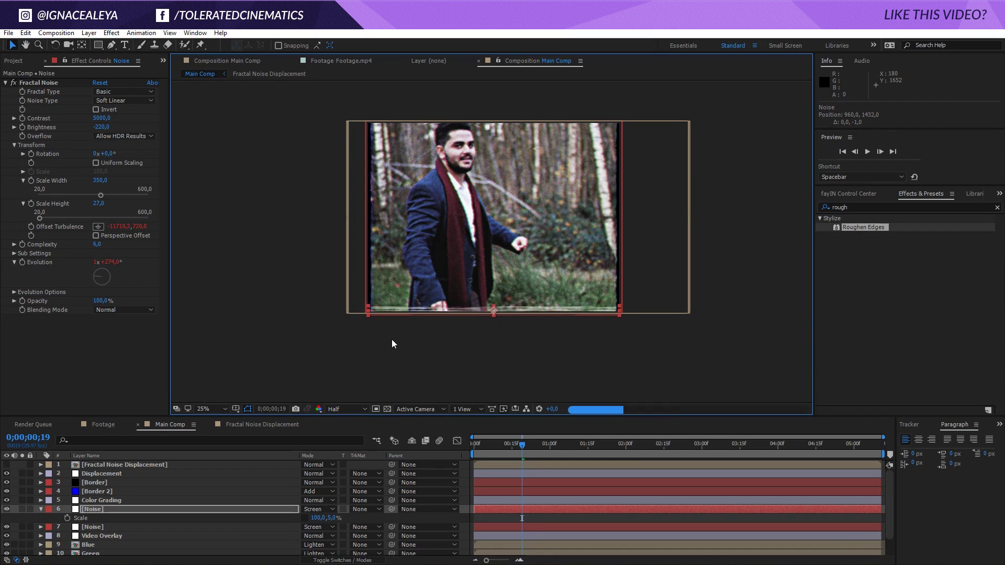
{"action": "key", "text": "period"}
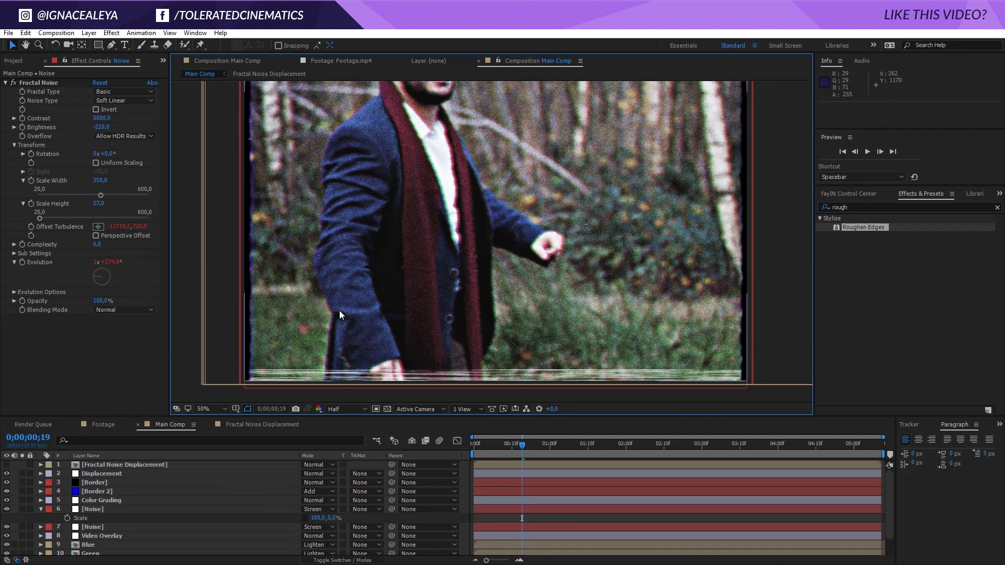
{"action": "key", "text": "comma"}
{"action": "left_click", "coordinate": [89, 32]}
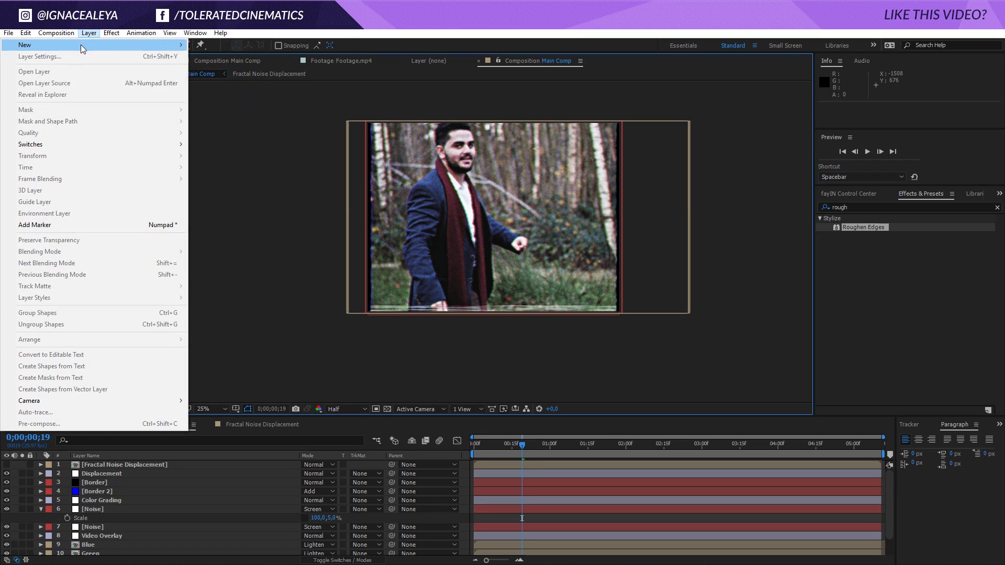
- Add an empty text layer with the Numbers preset, font VCR OSD Mono, left-aligned
{"action": "mouse_move", "coordinate": [80, 45]}
{"action": "left_click", "coordinate": [224, 45]}
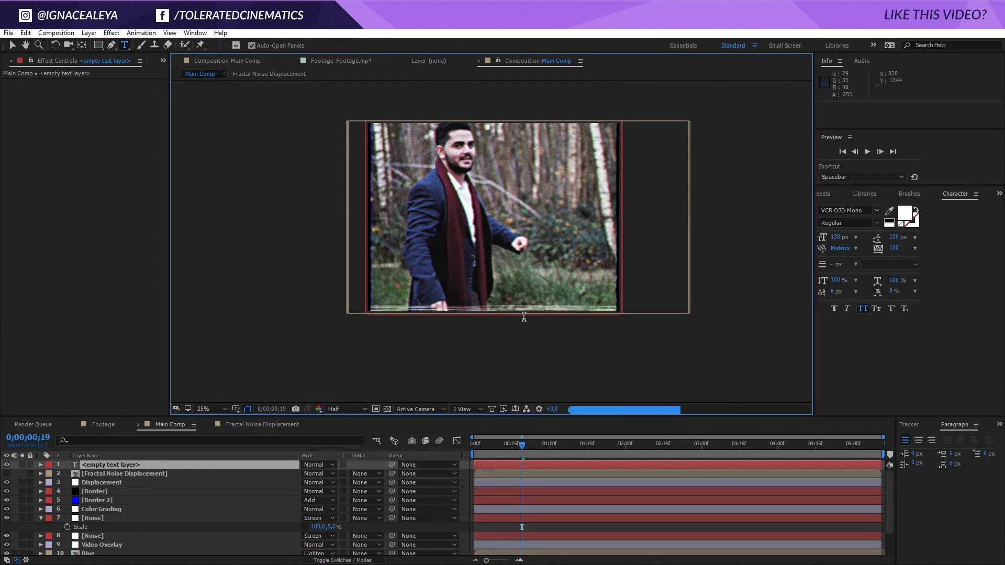
{"action": "left_click", "coordinate": [829, 197]}
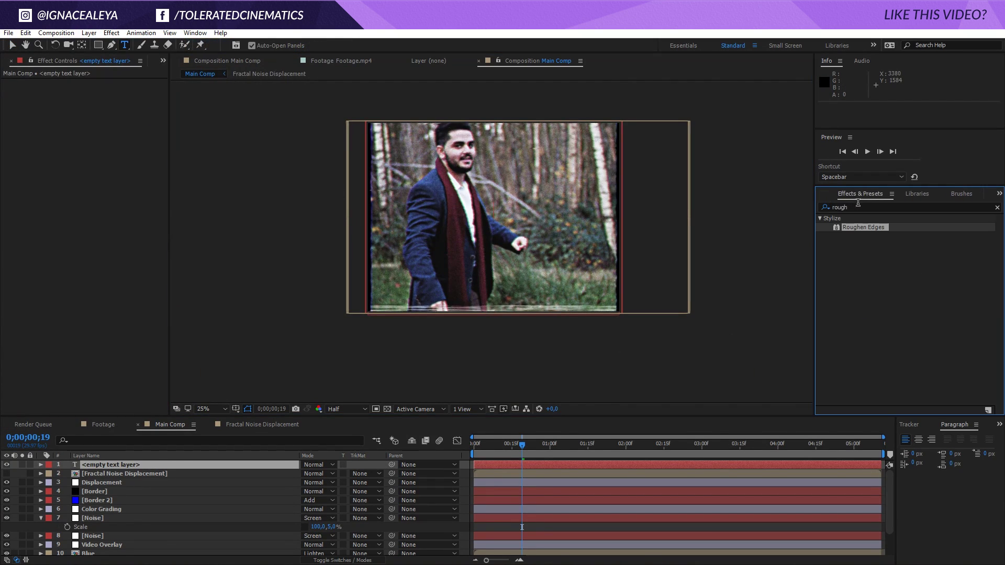
{"action": "type", "text": "numb"}
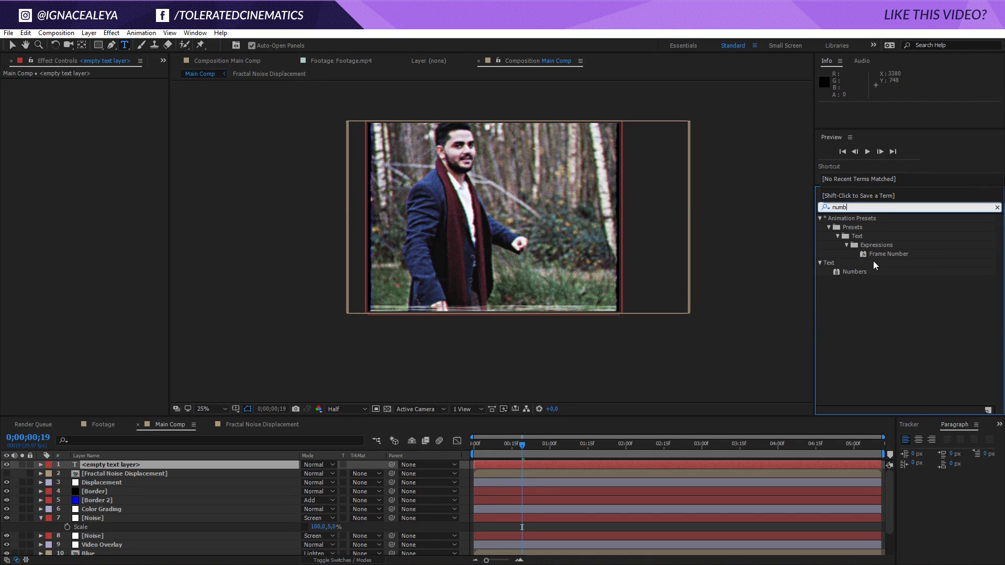
{"action": "left_click_drag", "start_coordinate": [854, 272], "coordinate": [106, 466]}
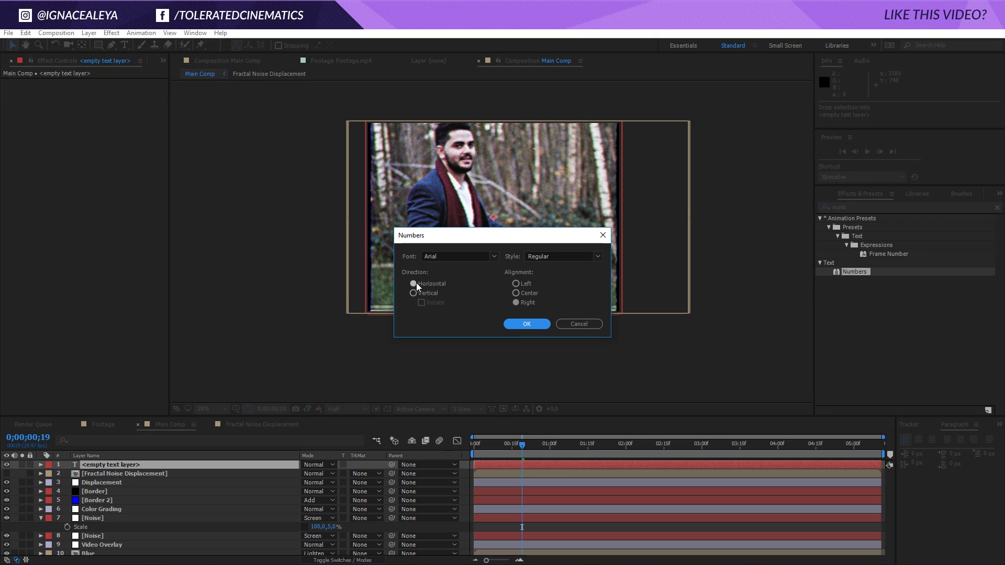
{"action": "left_click", "coordinate": [438, 259]}
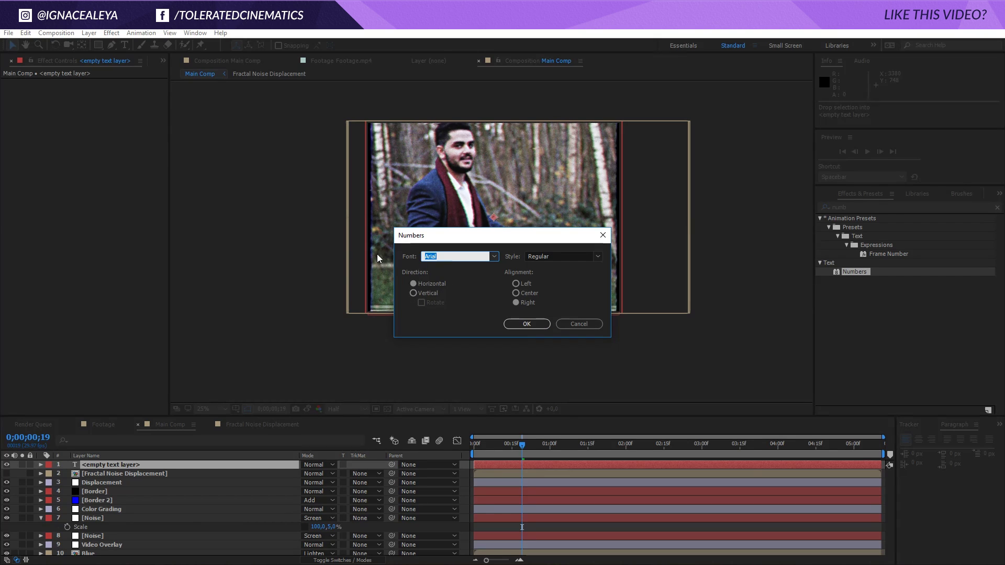
{"action": "type", "text": "VCR OSD Mono"}
{"action": "left_click", "coordinate": [516, 283]}
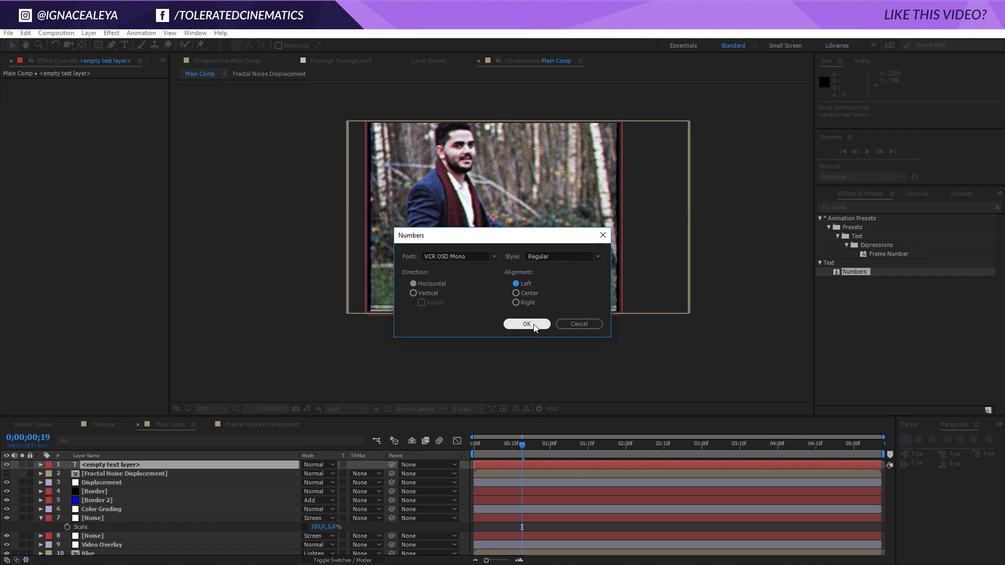
{"action": "left_click", "coordinate": [533, 325]}
- Make the numbers' fill colour white and solo the numbers layer
{"action": "scroll", "coordinate": [489, 238], "scroll_direction": "up", "scroll_amount": 2}
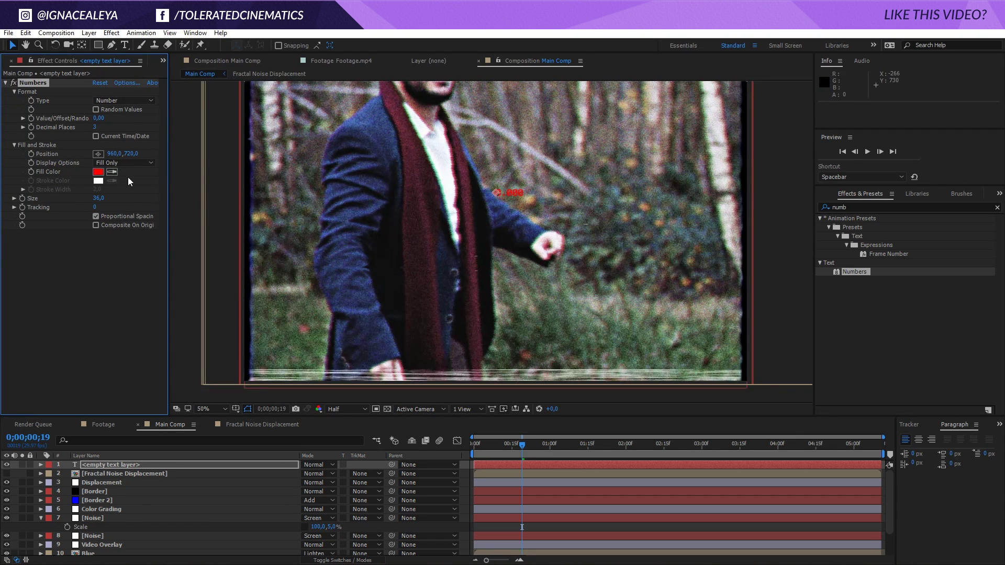
{"action": "left_click", "coordinate": [98, 173]}
{"action": "left_click", "coordinate": [603, 318]}
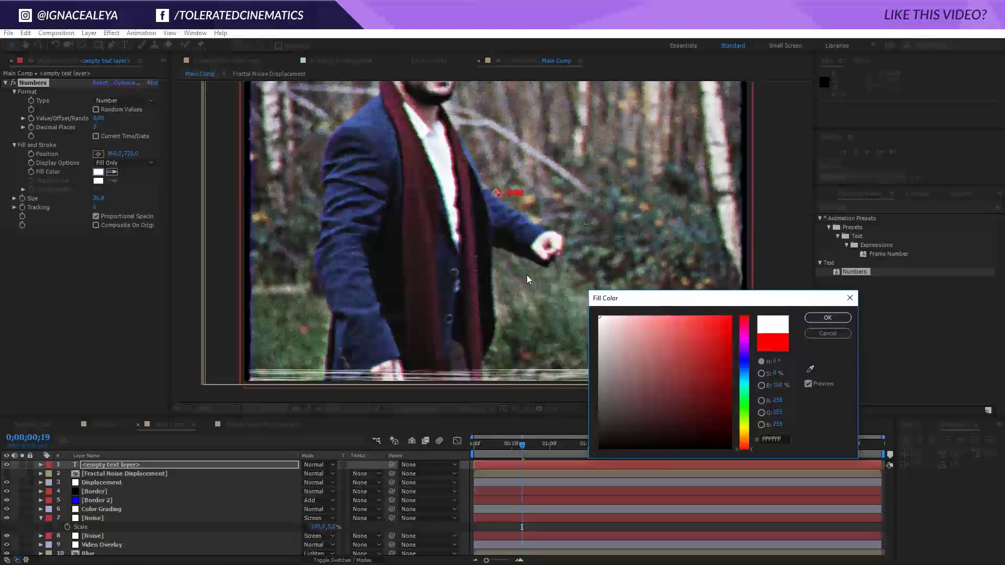
{"action": "left_click", "coordinate": [819, 319]}
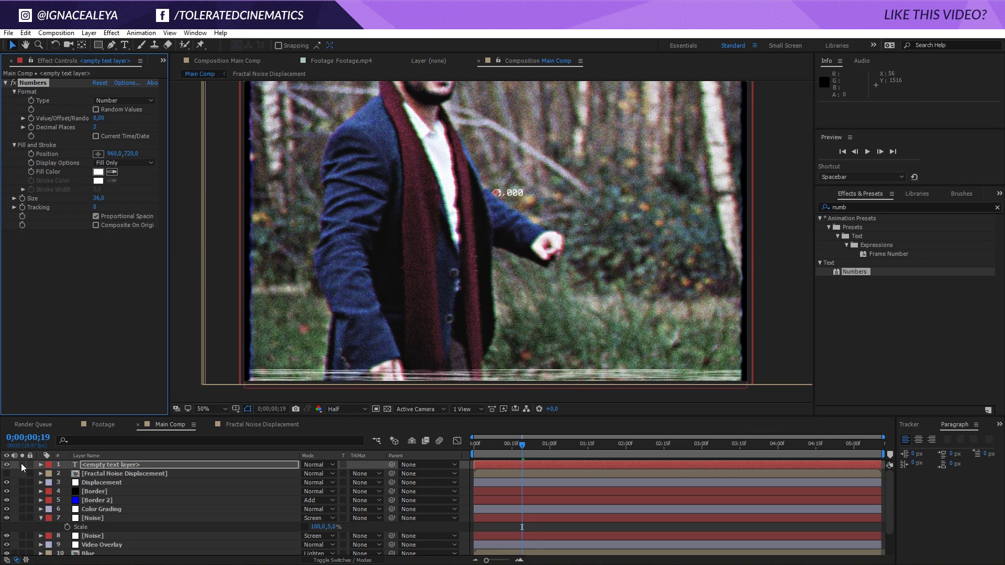
{"action": "left_click", "coordinate": [22, 464]}
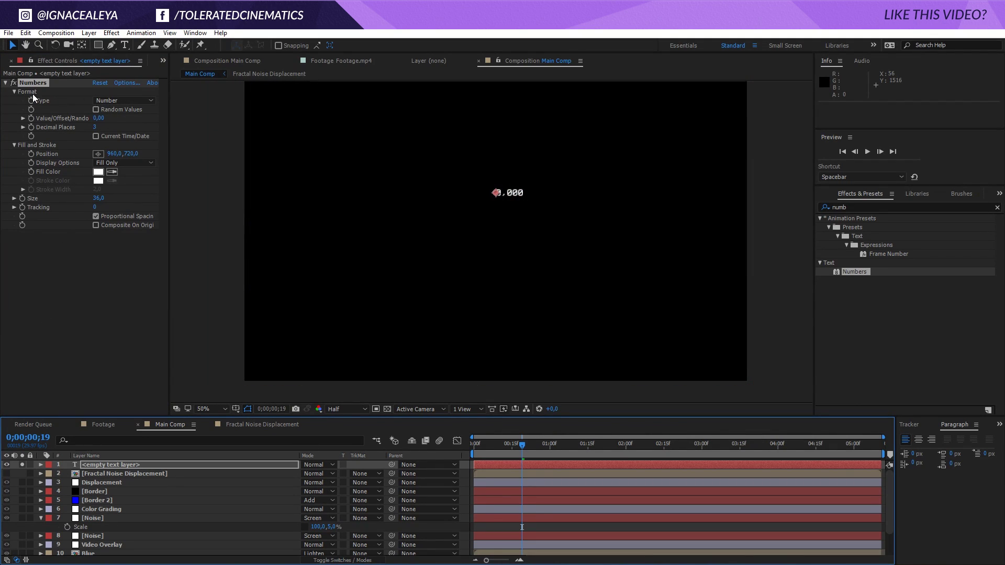
- Set the format to Timecode [24] with offset 2310 reading 00:01:36:21, then start a new text layer
{"action": "left_click", "coordinate": [116, 101]}
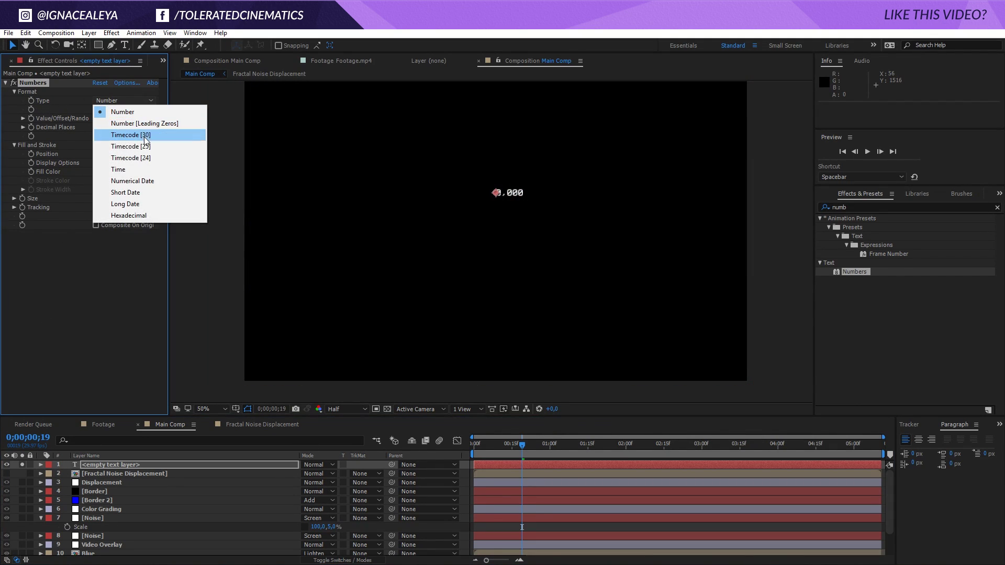
{"action": "left_click", "coordinate": [139, 170]}
{"action": "left_click", "coordinate": [121, 100]}
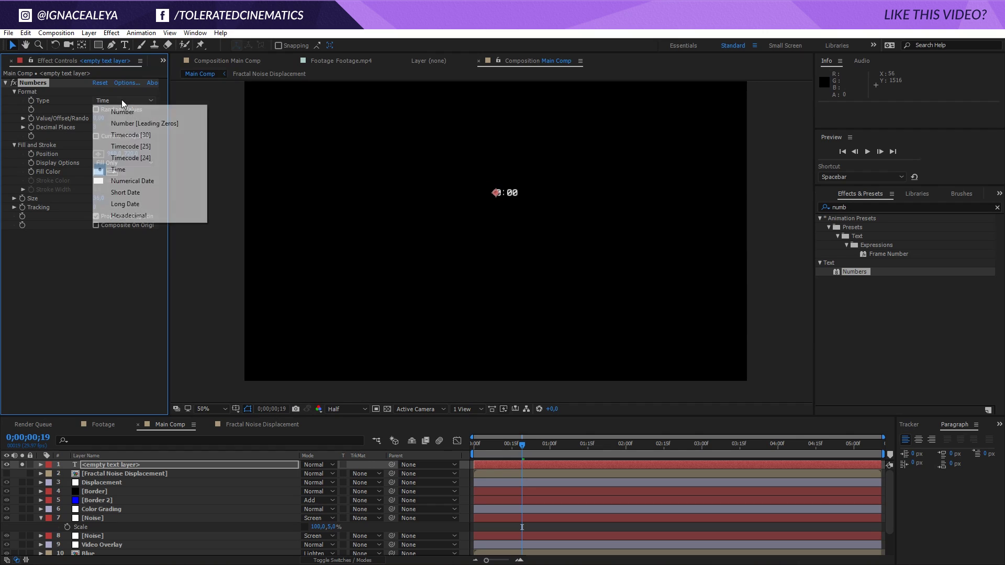
{"action": "left_click", "coordinate": [141, 159]}
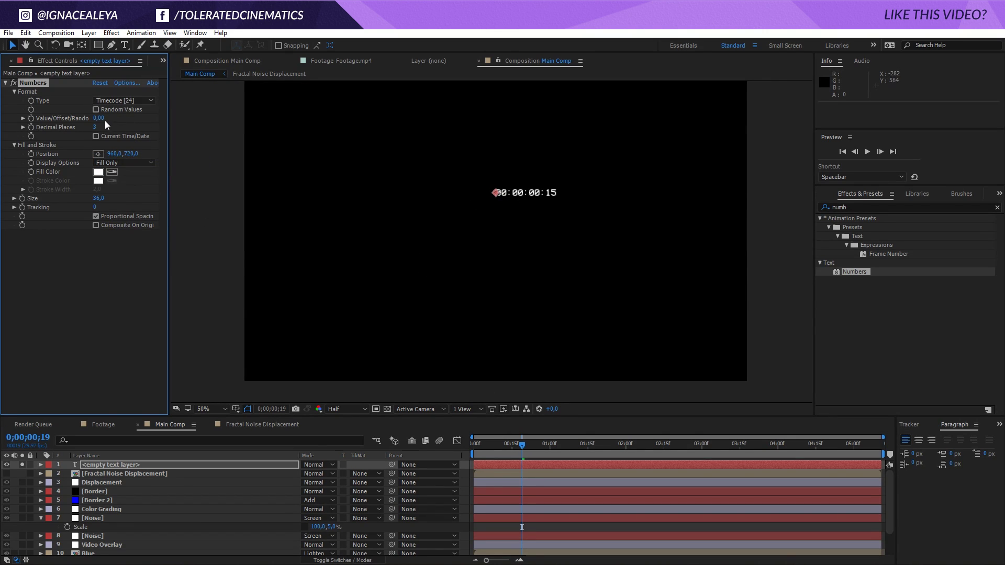
{"action": "left_click_drag", "start_coordinate": [127, 126], "coordinate": [253, 159]}
{"action": "left_click", "coordinate": [124, 46]}
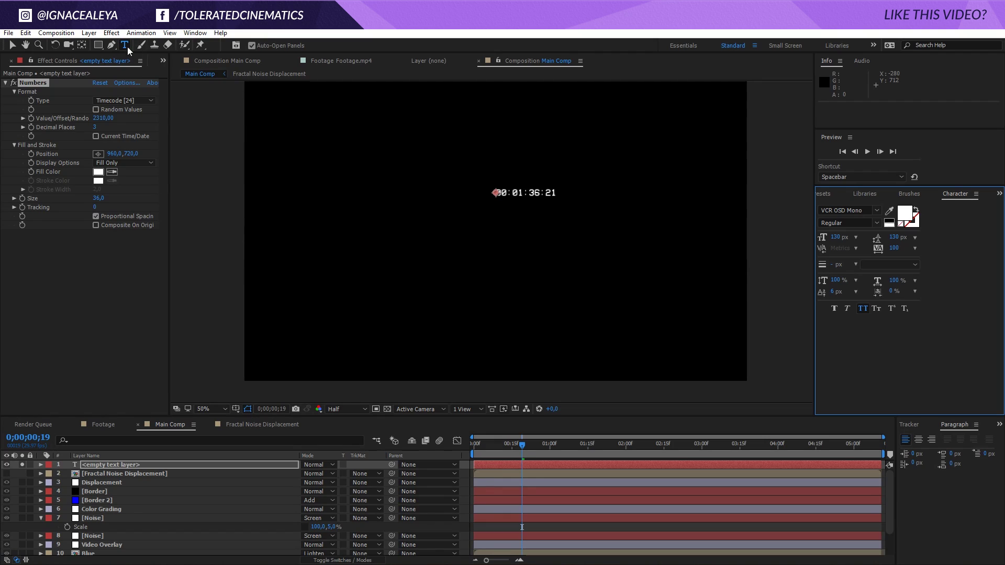
{"action": "left_click", "coordinate": [353, 197]}
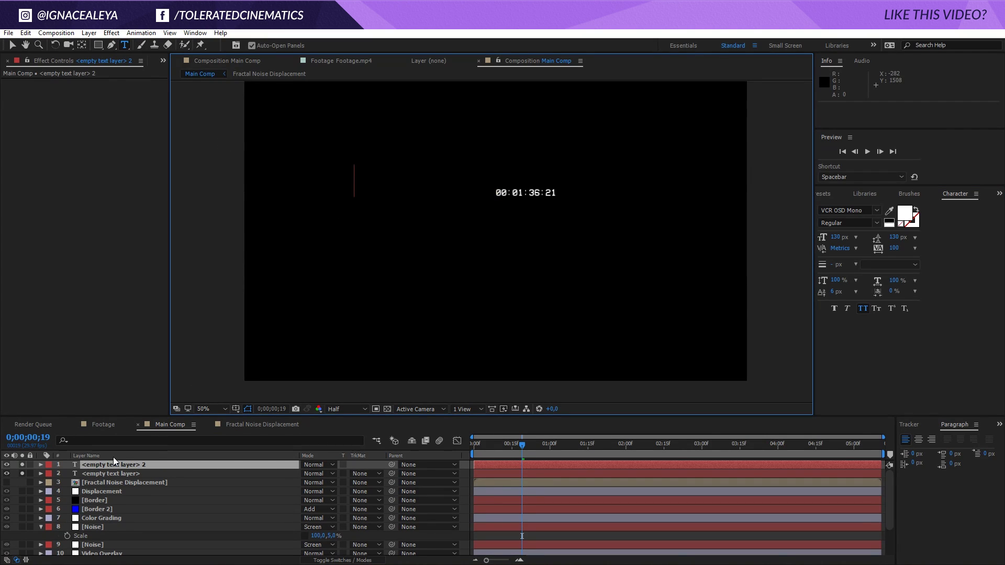
- Type the two-line text 'TIME' and 'DATE 01 APR 1996'
{"action": "type", "text": "timee"}
{"action": "key", "text": "BackSpace"}
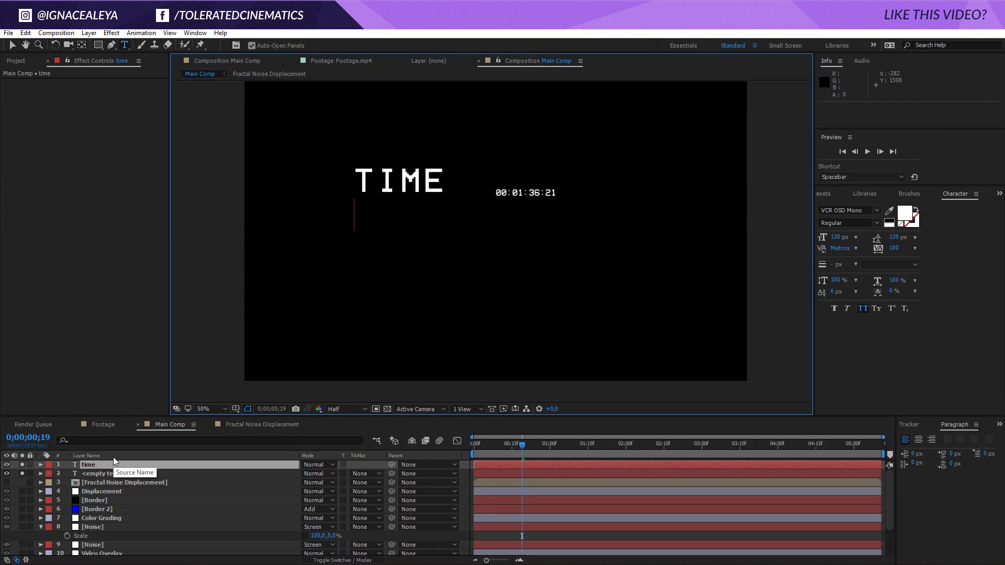
{"action": "type", "text": "date "}
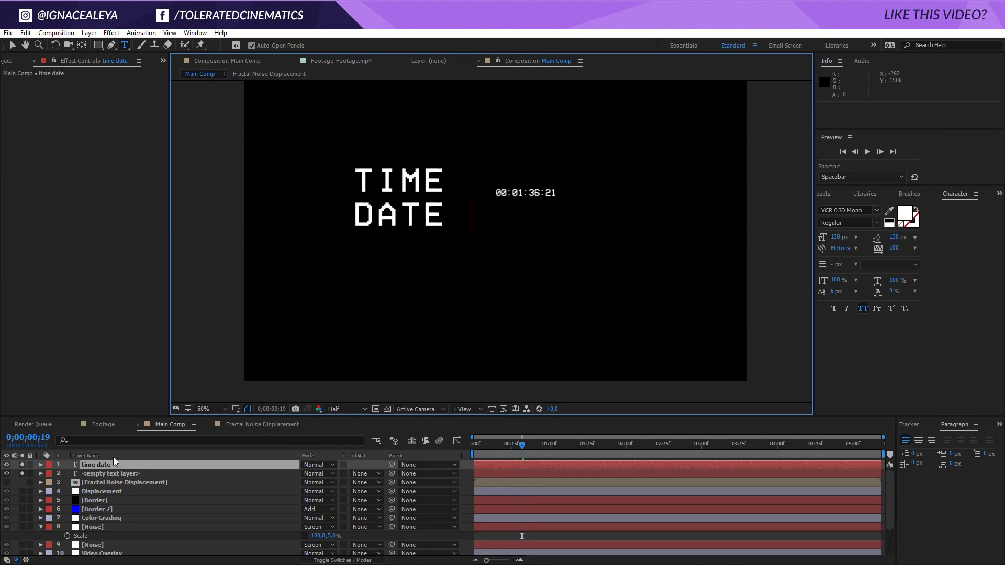
{"action": "type", "text": "01 "}
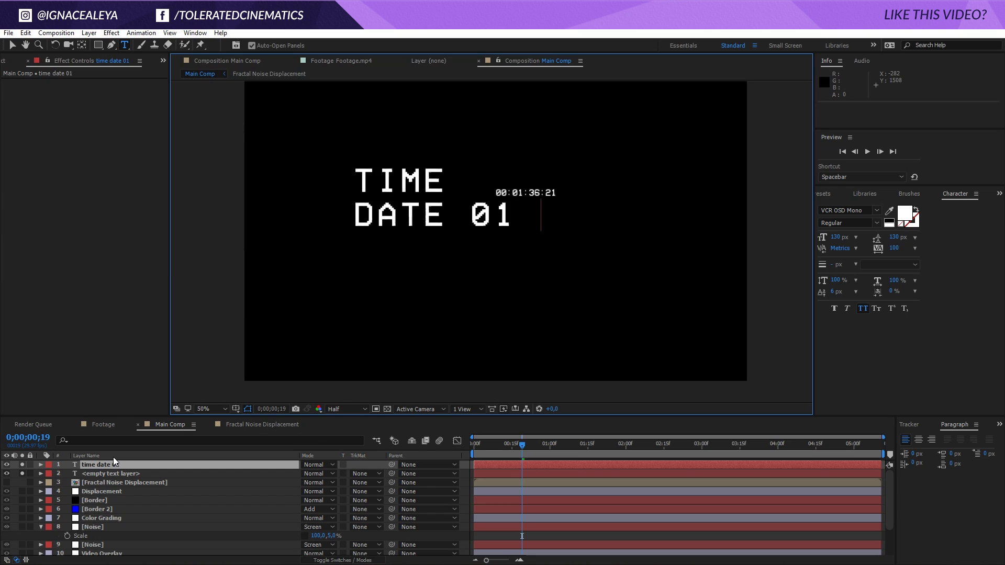
{"action": "type", "text": "apr 2017"}
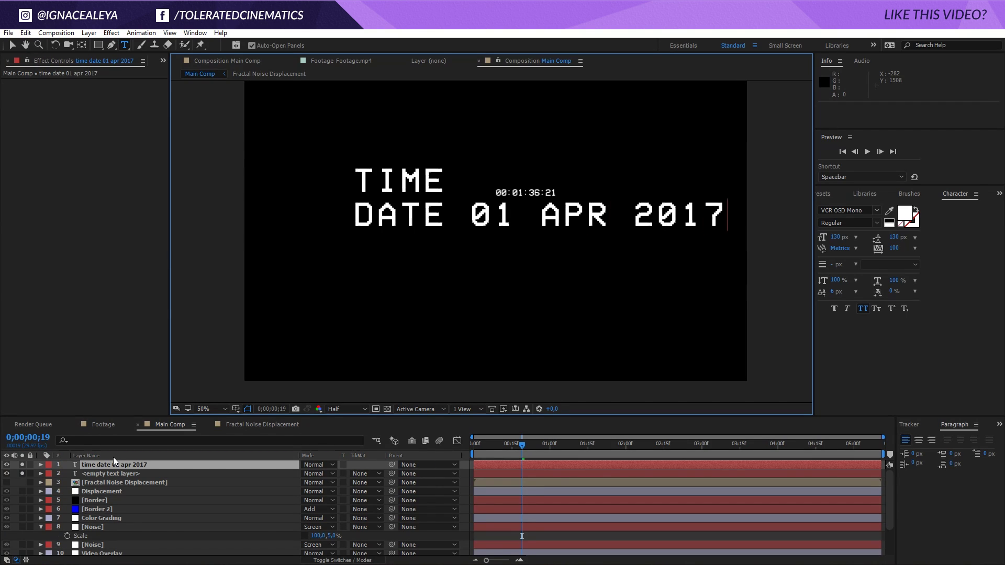
{"action": "key", "text": "BackSpace"}
{"action": "key", "text": "BackSpace"}
{"action": "key", "text": "BackSpace"}
{"action": "key", "text": "BackSpace"}
{"action": "type", "text": "1"}
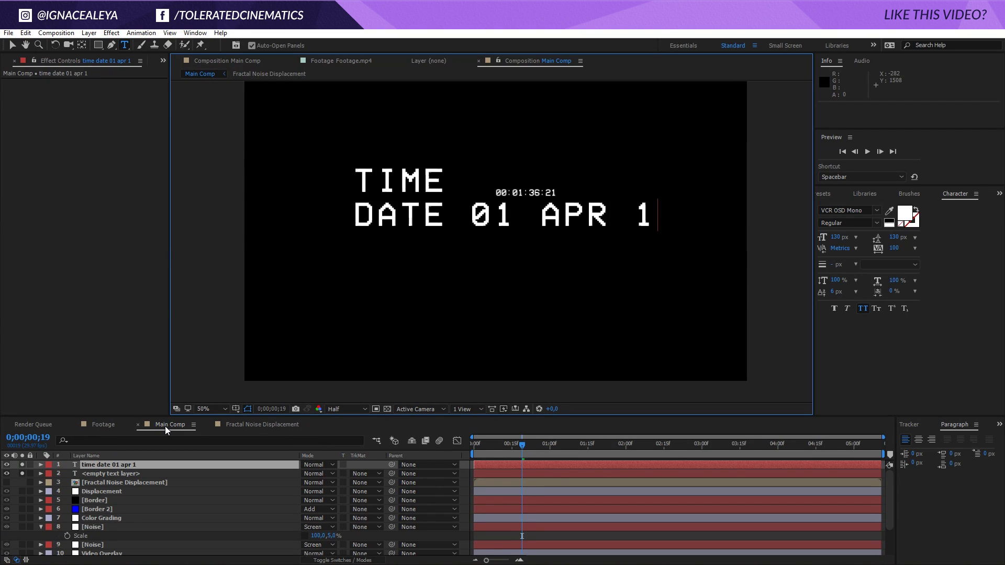
{"action": "type", "text": "996"}
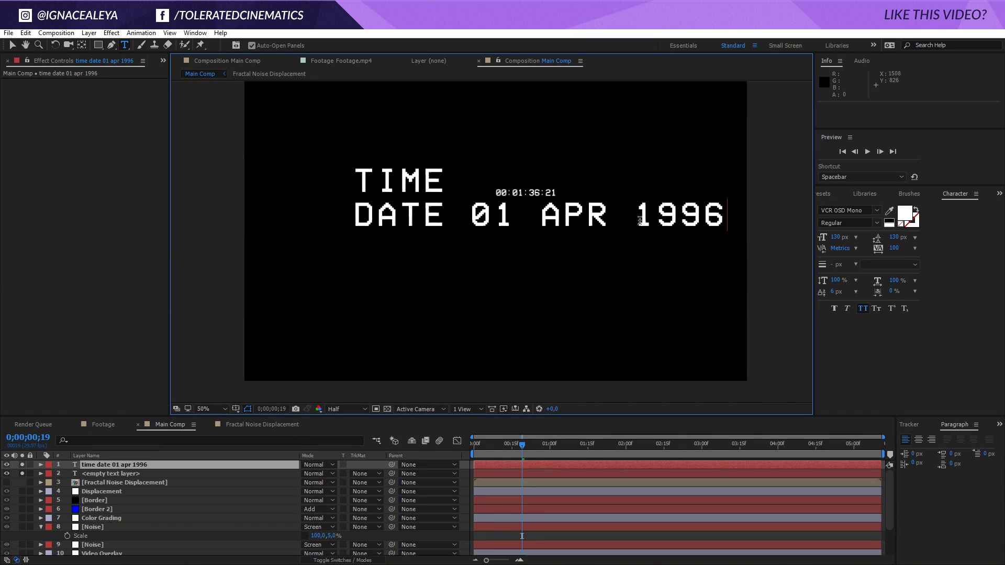
- Set the text to 60 px with tighter leading and move it to the lower left
{"action": "key", "text": "ctrl+a"}
{"action": "left_click", "coordinate": [838, 238]}
{"action": "type", "text": "30"}
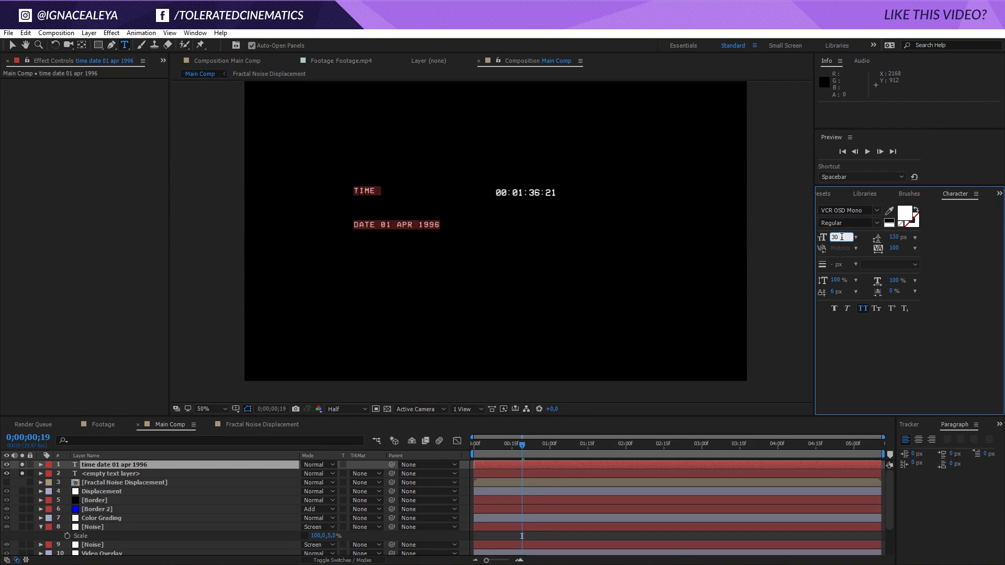
{"action": "type", "text": "60"}
{"action": "key", "text": "Return"}
{"action": "left_click_drag", "start_coordinate": [896, 239], "coordinate": [830, 242]}
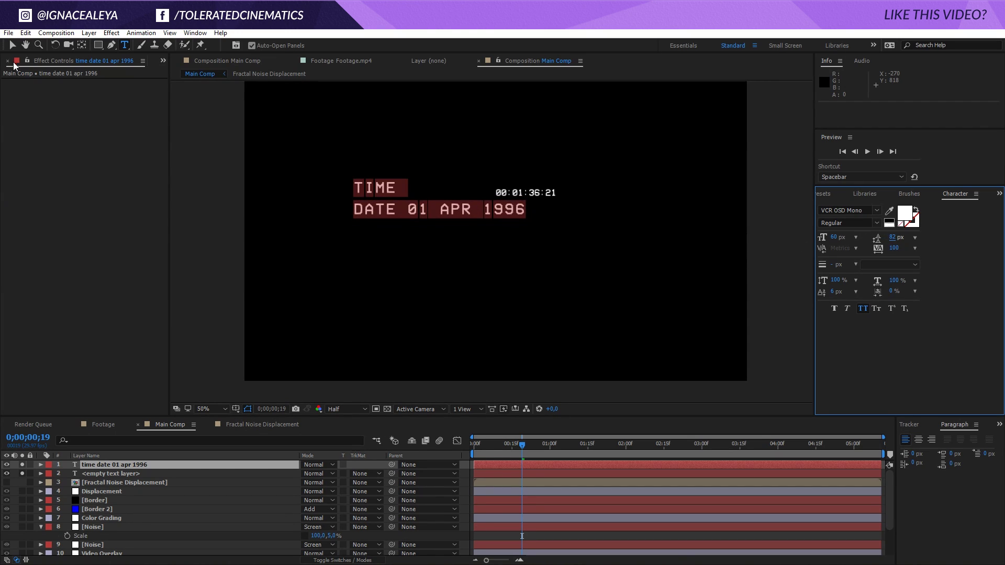
{"action": "left_click", "coordinate": [12, 45]}
{"action": "left_click_drag", "start_coordinate": [380, 211], "coordinate": [319, 320]}
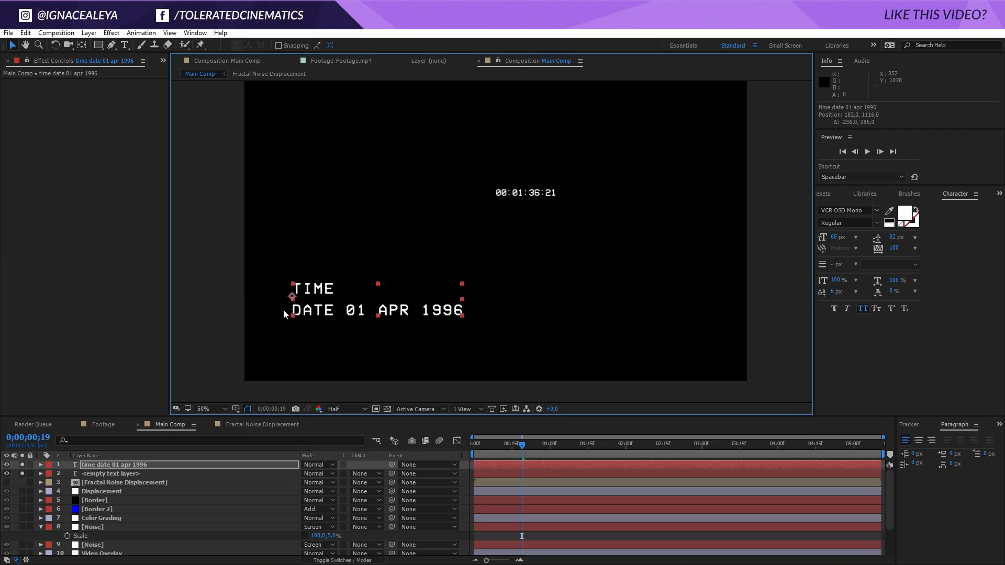
- Set the timecode's Numbers Size to 62 and Position to 388,1086 after TIME, then preview
{"action": "left_click", "coordinate": [104, 473]}
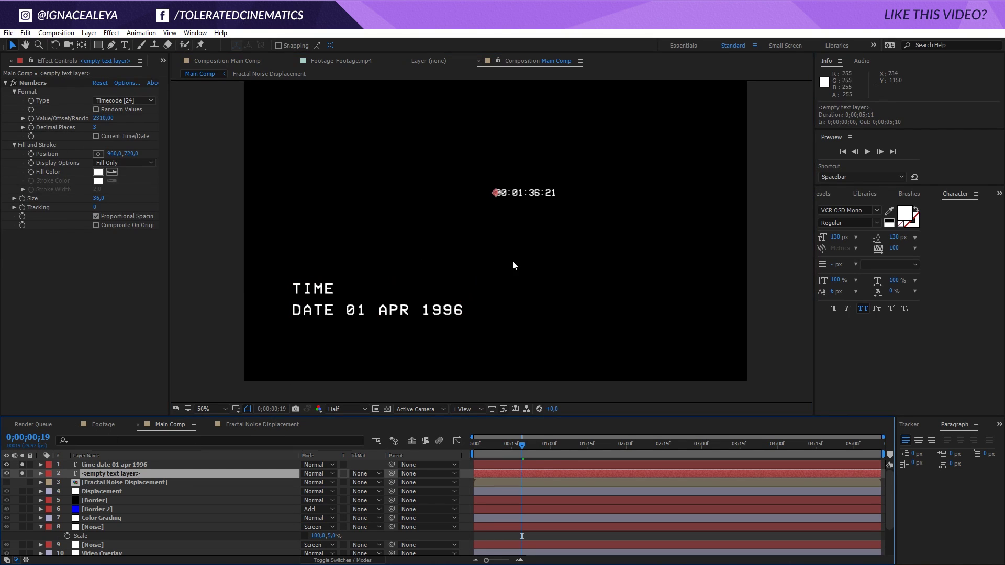
{"action": "left_click", "coordinate": [102, 155]}
{"action": "left_click", "coordinate": [343, 293]}
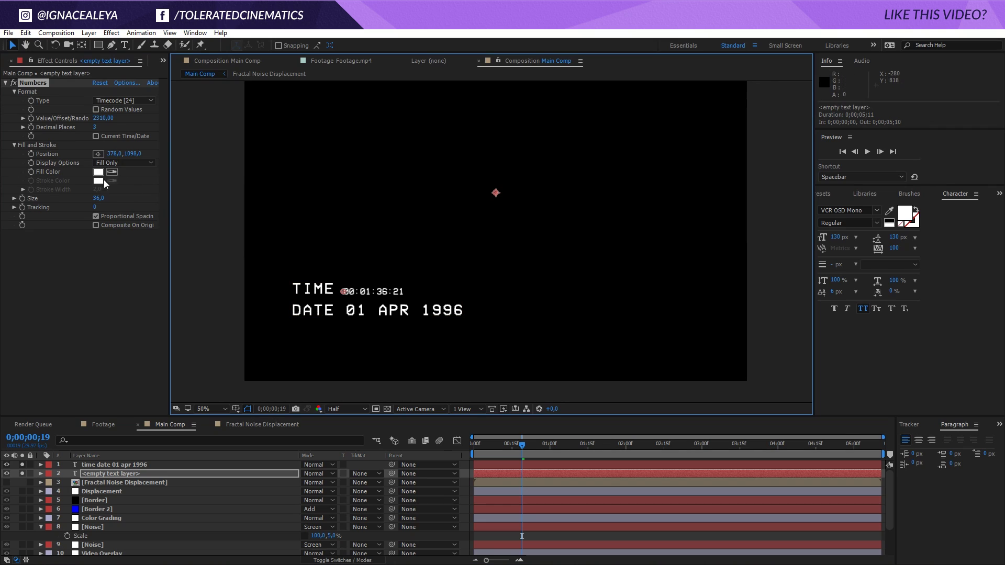
{"action": "left_click_drag", "start_coordinate": [99, 198], "coordinate": [130, 209]}
{"action": "left_click_drag", "start_coordinate": [344, 294], "coordinate": [295, 291]}
{"action": "left_click", "coordinate": [99, 198]}
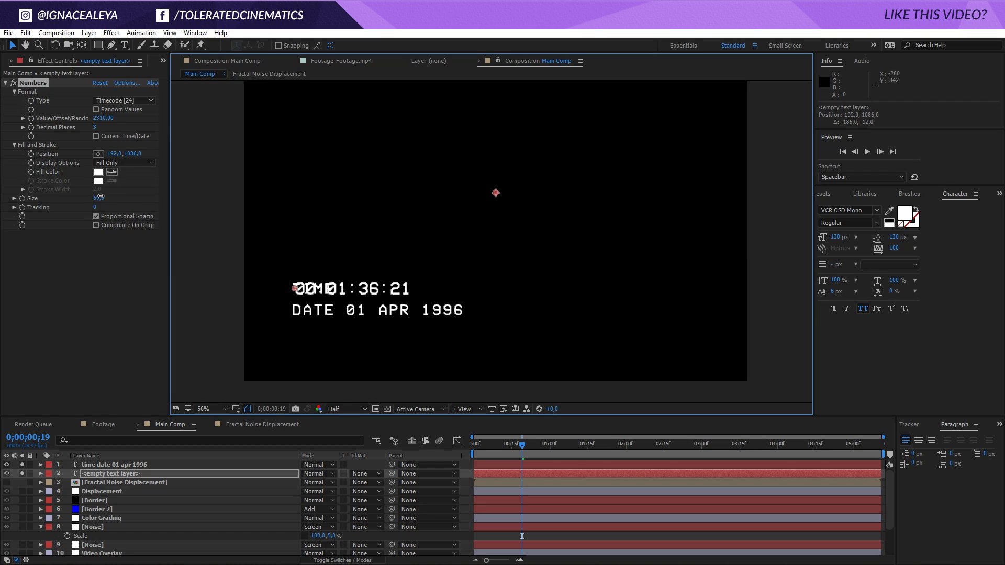
{"action": "key", "text": "Down"}
{"action": "key", "text": "Down"}
{"action": "key", "text": "Down"}
{"action": "key", "text": "Down"}
{"action": "key", "text": "Down"}
{"action": "key", "text": "Down"}
{"action": "key", "text": "Down"}
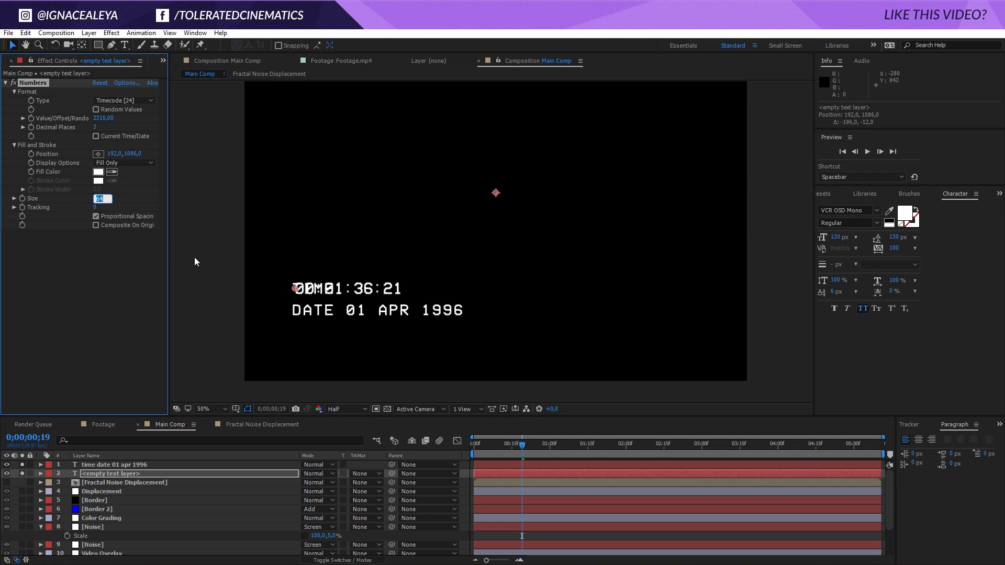
{"action": "left_click_drag", "start_coordinate": [295, 289], "coordinate": [344, 291]}
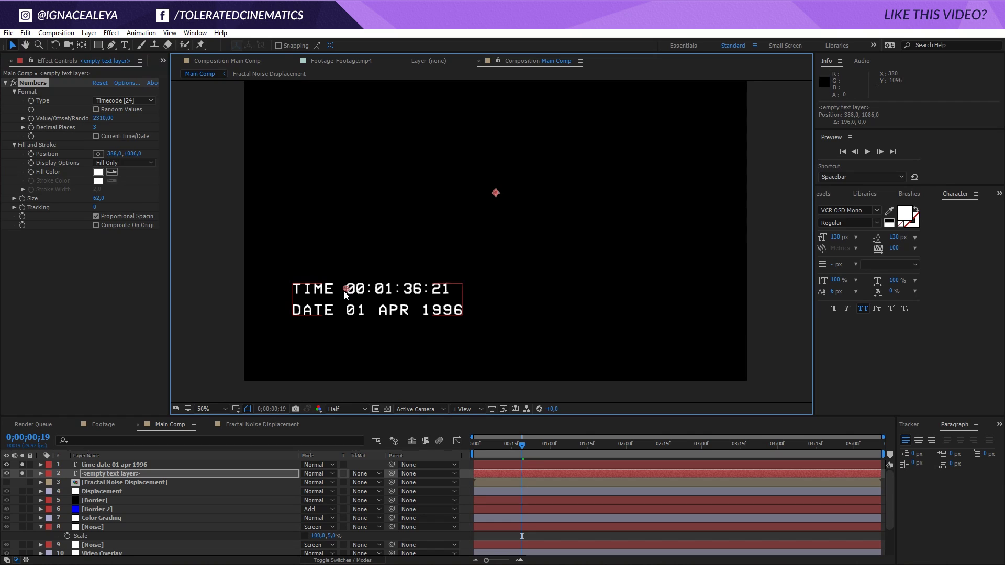
{"action": "left_click", "coordinate": [495, 532]}
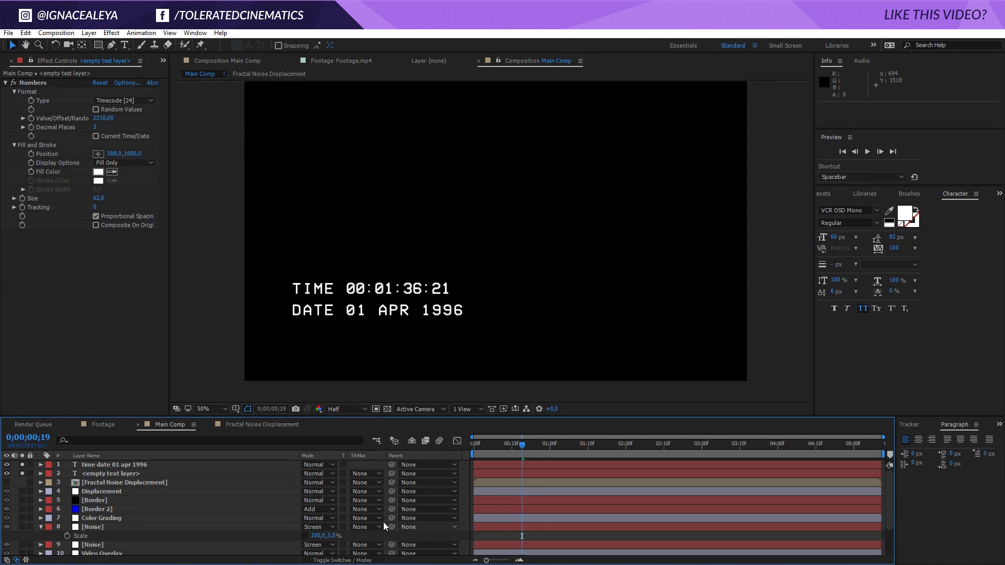
{"action": "key", "text": "space"}
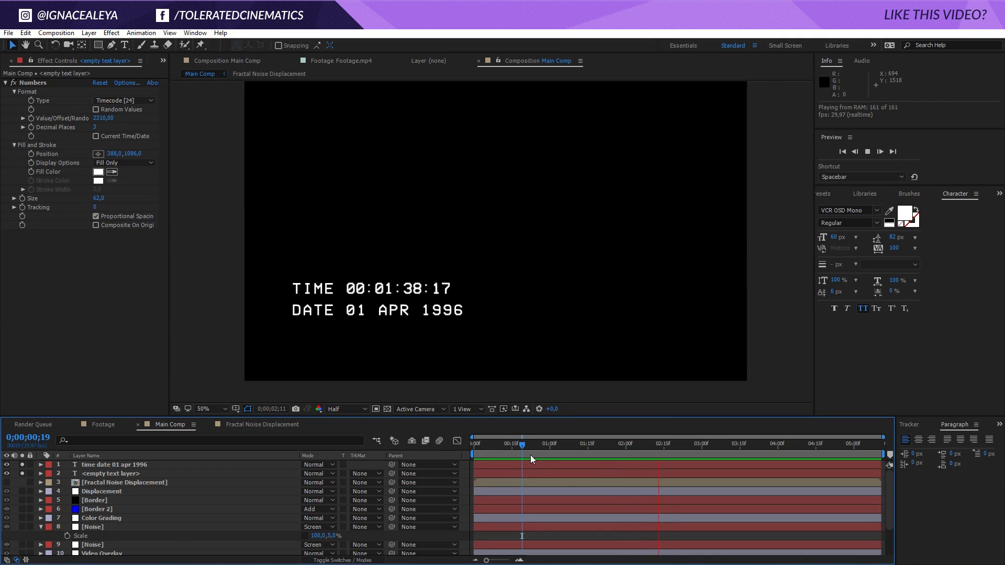
{"action": "key", "text": "space"}
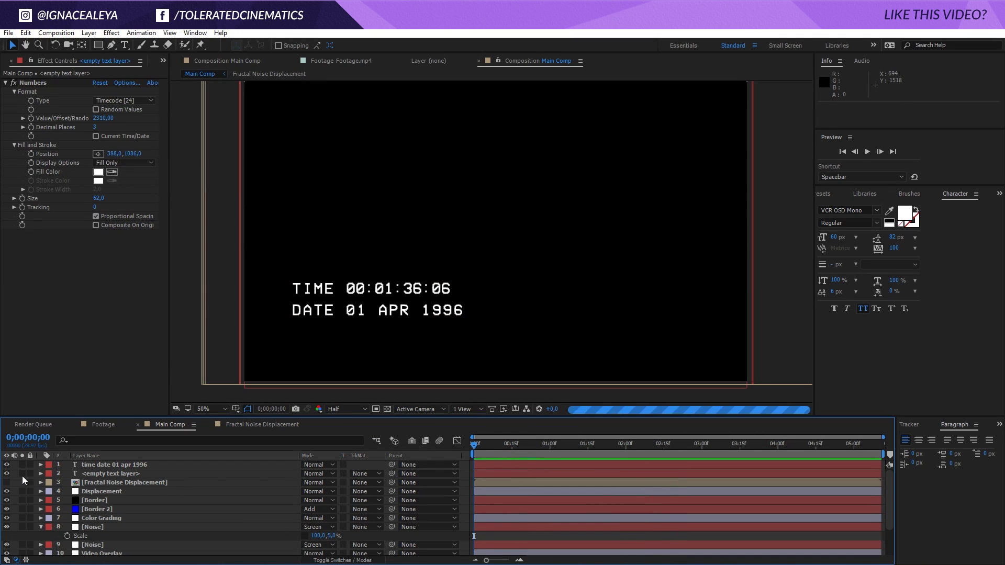
- Move the TIME/DATE and timecode text layers below the Video Overlay layer
{"action": "scroll", "coordinate": [466, 333], "scroll_direction": "down", "scroll_amount": 2}
{"action": "left_click", "coordinate": [114, 466]}
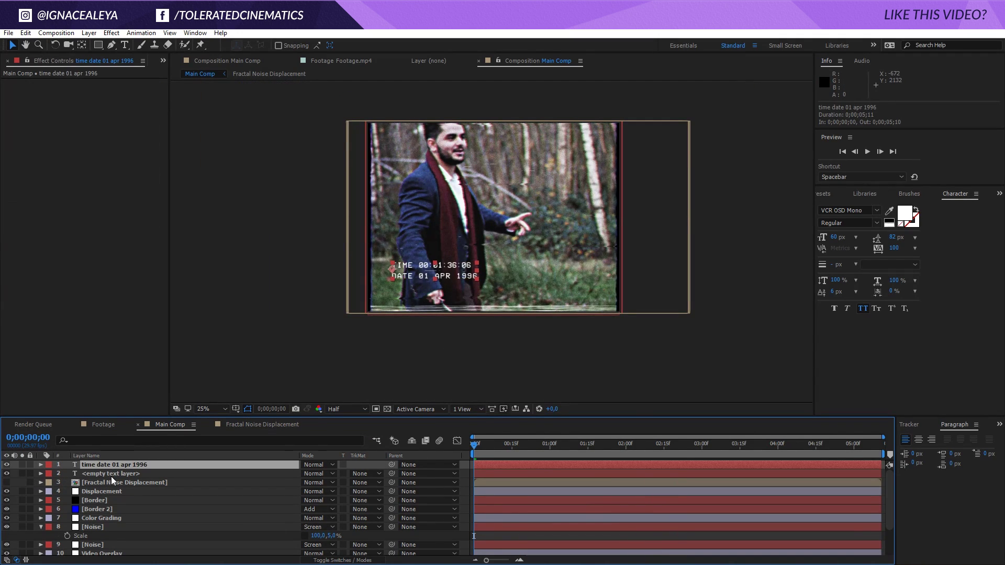
{"action": "left_click", "coordinate": [111, 474], "text": "shift"}
{"action": "left_click_drag", "start_coordinate": [105, 464], "coordinate": [108, 520]}
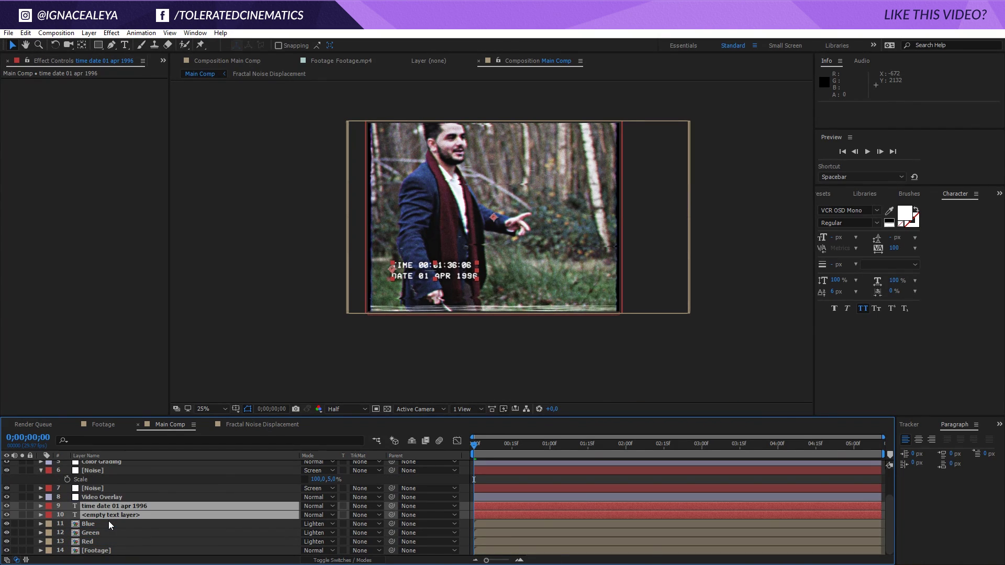
{"action": "left_click", "coordinate": [25, 33]}
{"action": "left_click", "coordinate": [21, 70]}
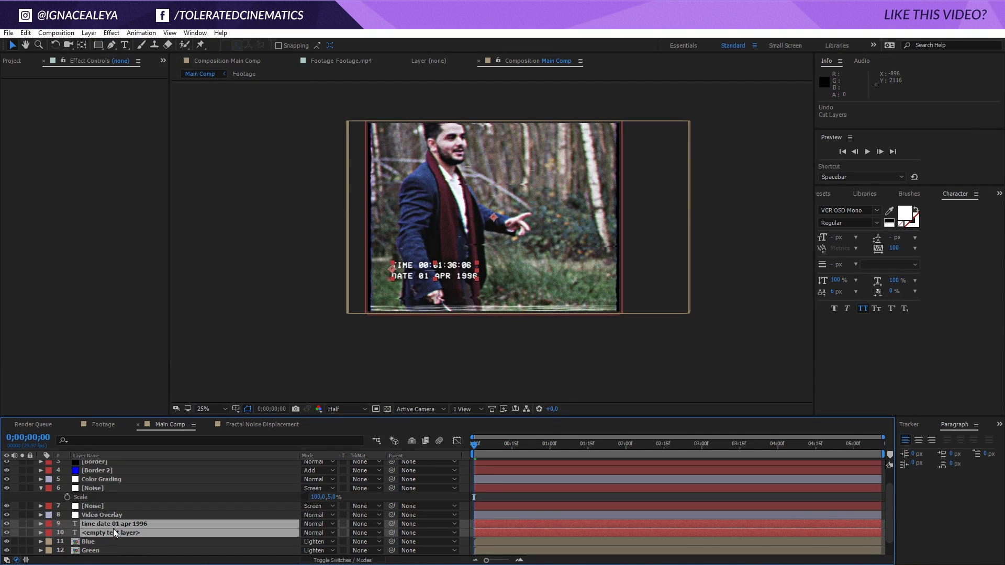
{"action": "key", "text": "ctrl+z"}
- Lower the Opacity of both text layers to 50%
{"action": "key", "text": "t"}
{"action": "left_click_drag", "start_coordinate": [302, 532], "coordinate": [304, 548]}
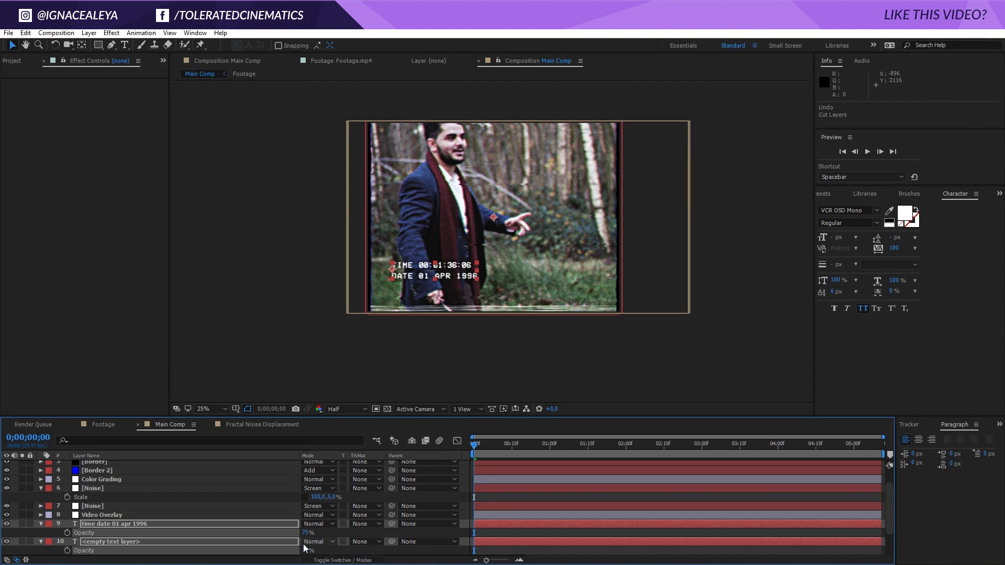
{"action": "left_click", "coordinate": [464, 527]}
{"action": "scroll", "coordinate": [422, 249], "scroll_direction": "up", "scroll_amount": 2}
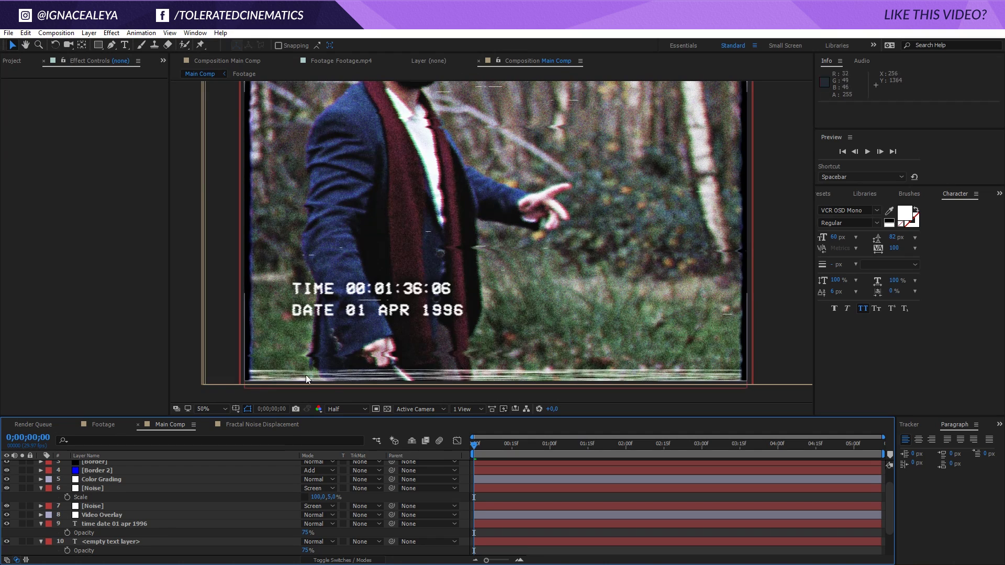
{"action": "mouse_move", "coordinate": [304, 532]}
{"action": "left_mouse_down"}
{"action": "mouse_move", "coordinate": [319, 546]}
{"action": "mouse_move", "coordinate": [299, 550]}
{"action": "left_mouse_up"}
{"action": "left_click", "coordinate": [152, 539]}
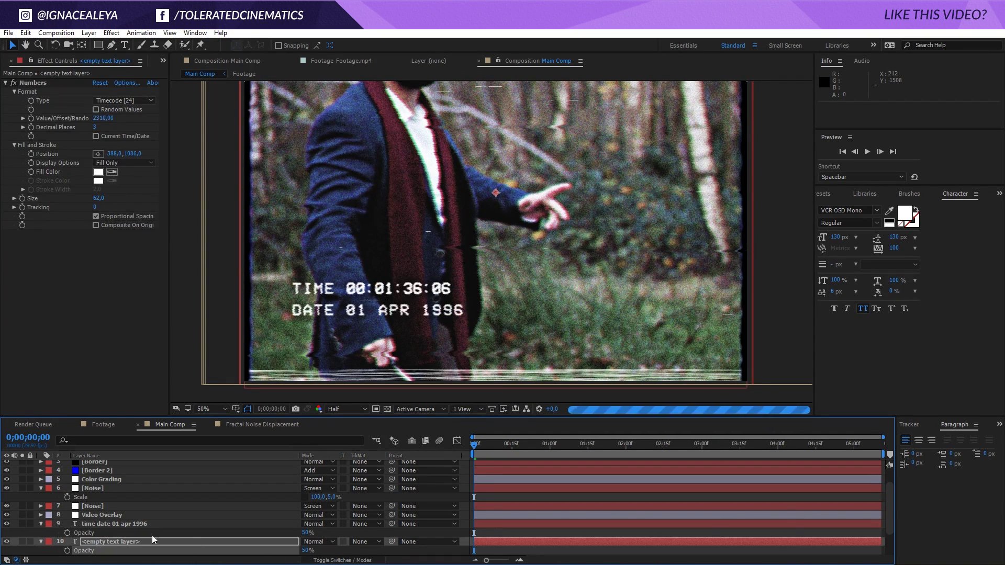
- Collapse the text and Noise layer properties and reselect both text layers
{"action": "left_click", "coordinate": [40, 524]}
{"action": "left_click", "coordinate": [41, 533]}
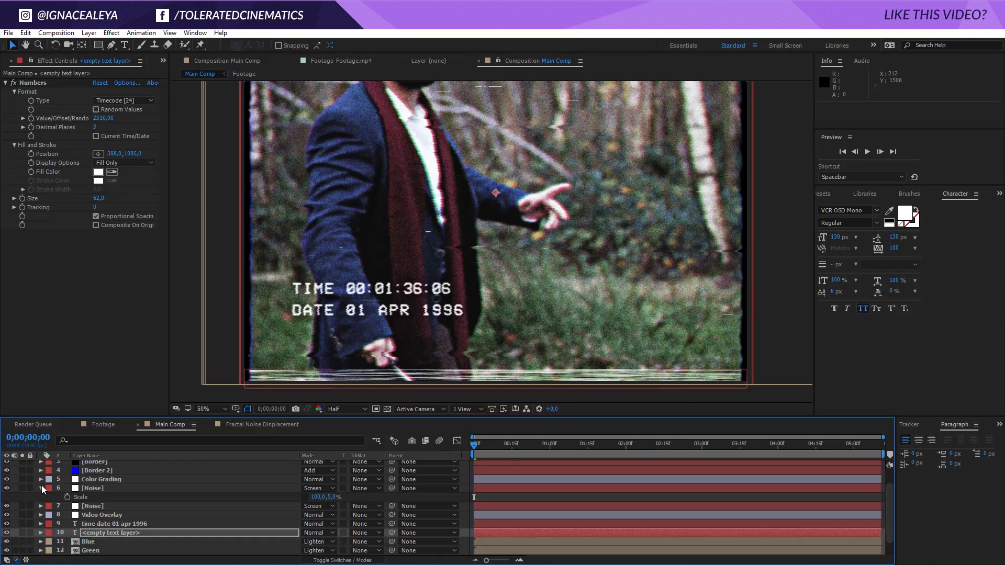
{"action": "left_click", "coordinate": [42, 488]}
{"action": "scroll", "coordinate": [381, 329], "scroll_direction": "down", "scroll_amount": 2}
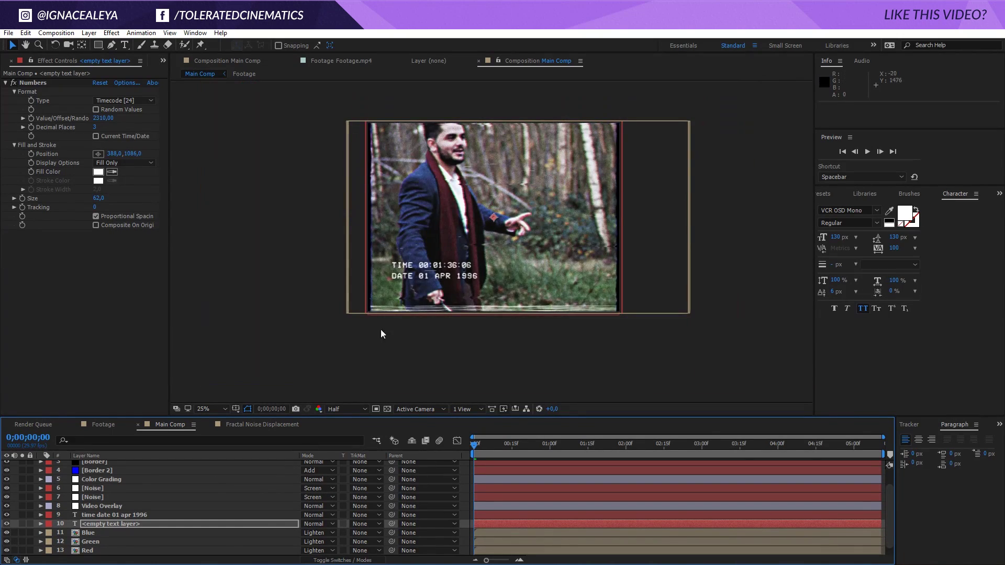
{"action": "left_click", "coordinate": [118, 514], "text": "ctrl"}
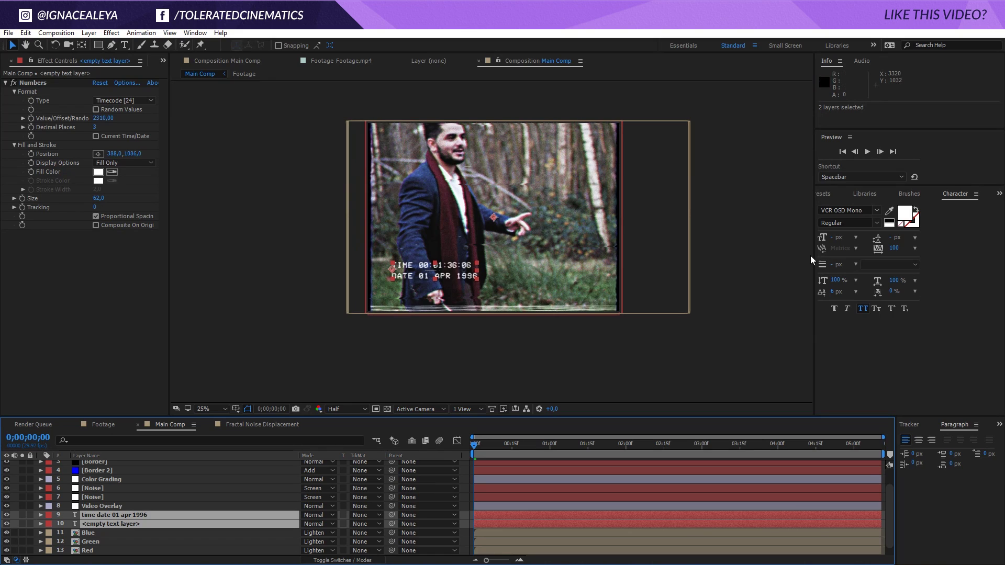
- Make TIME/DATE 70 px and the timecode Size 72 at Position 432,1086, then preview
{"action": "left_click", "coordinate": [118, 506]}
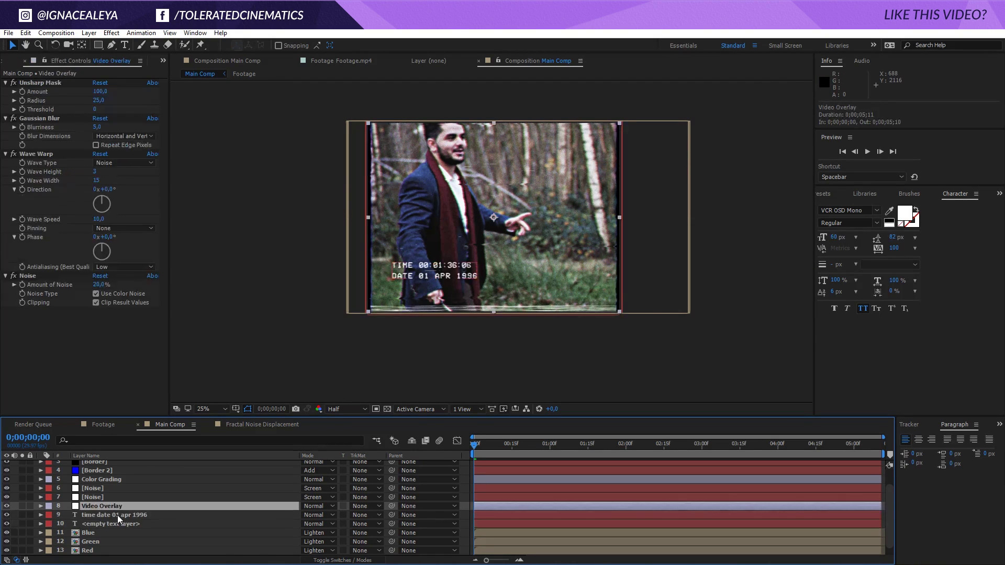
{"action": "left_click", "coordinate": [120, 515]}
{"action": "left_click", "coordinate": [834, 237]}
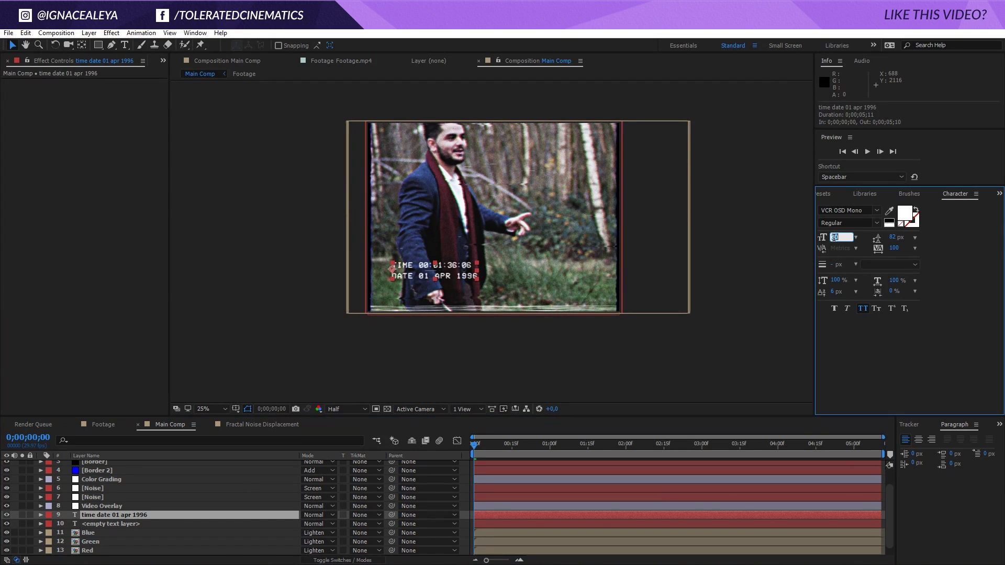
{"action": "left_click", "coordinate": [133, 523]}
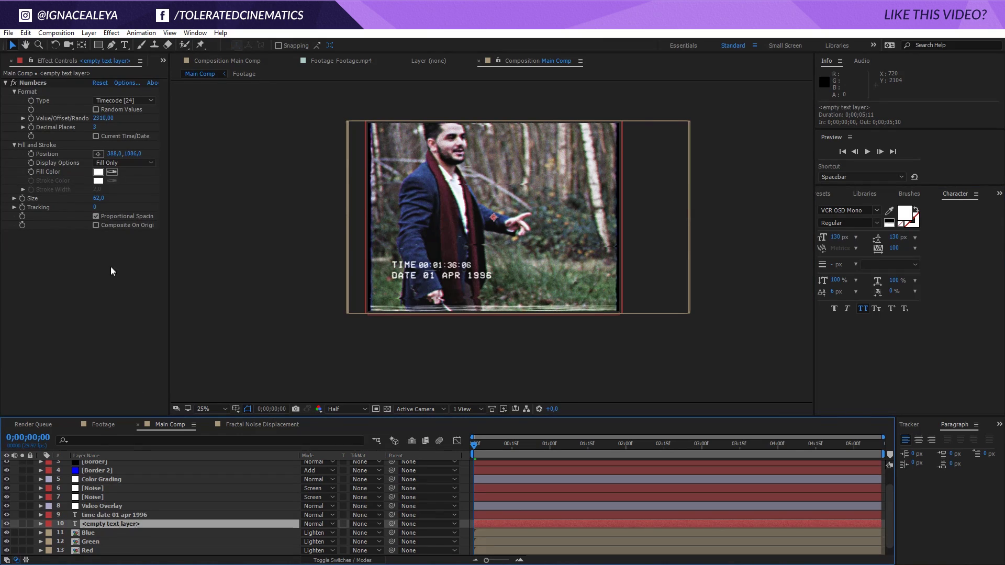
{"action": "left_click", "coordinate": [97, 199]}
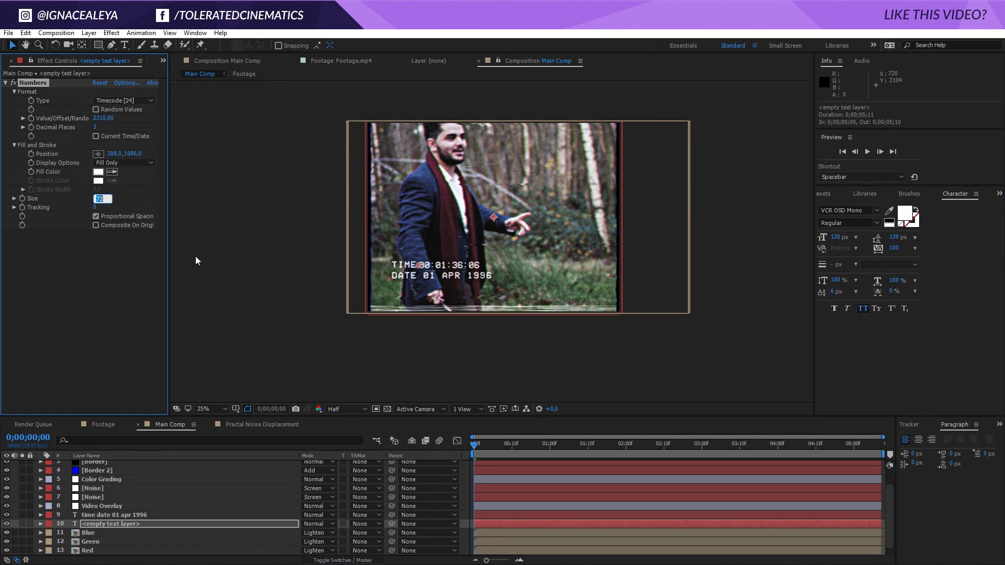
{"action": "left_click_drag", "start_coordinate": [419, 265], "coordinate": [425, 264]}
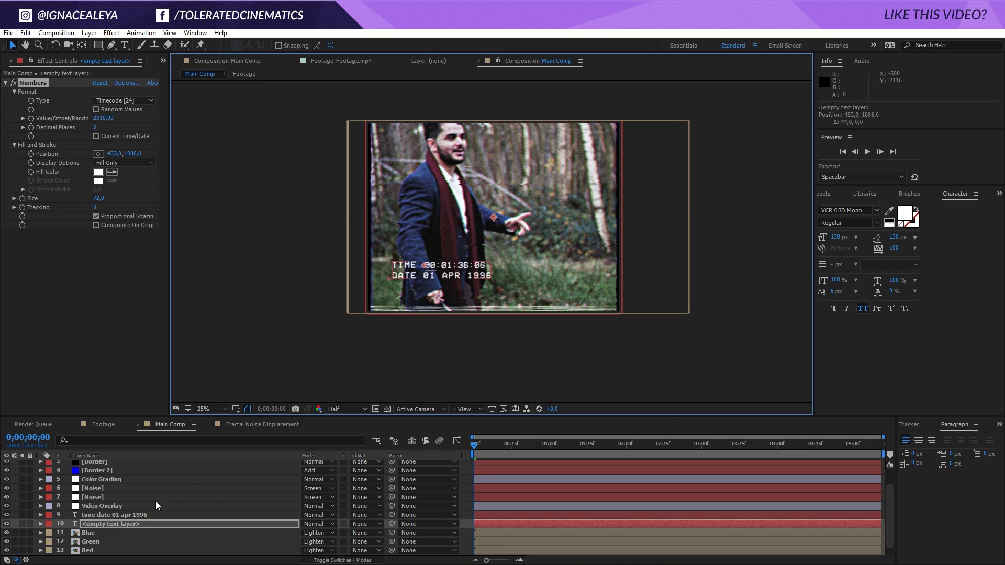
{"action": "left_click", "coordinate": [469, 492]}
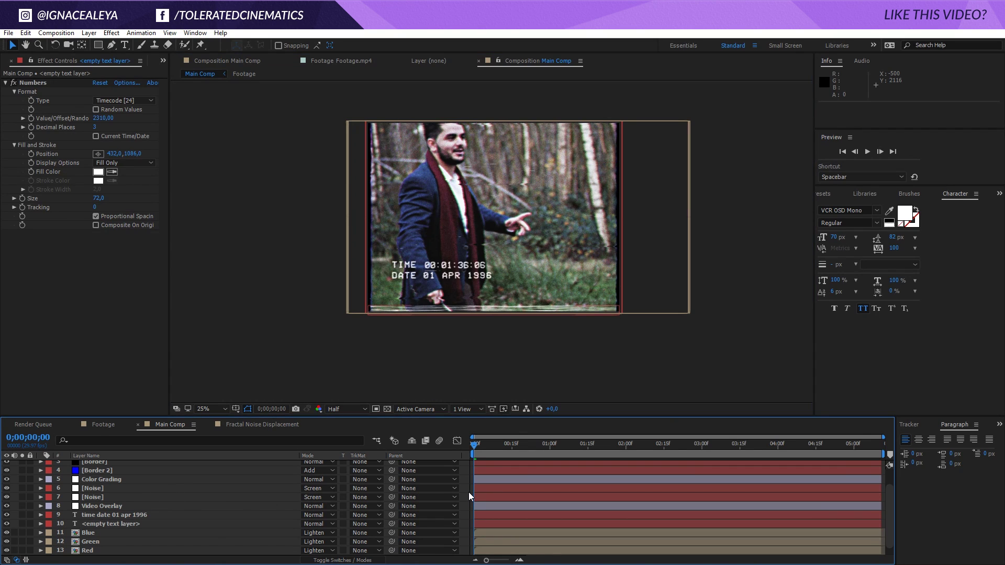
{"action": "key", "text": "space"}
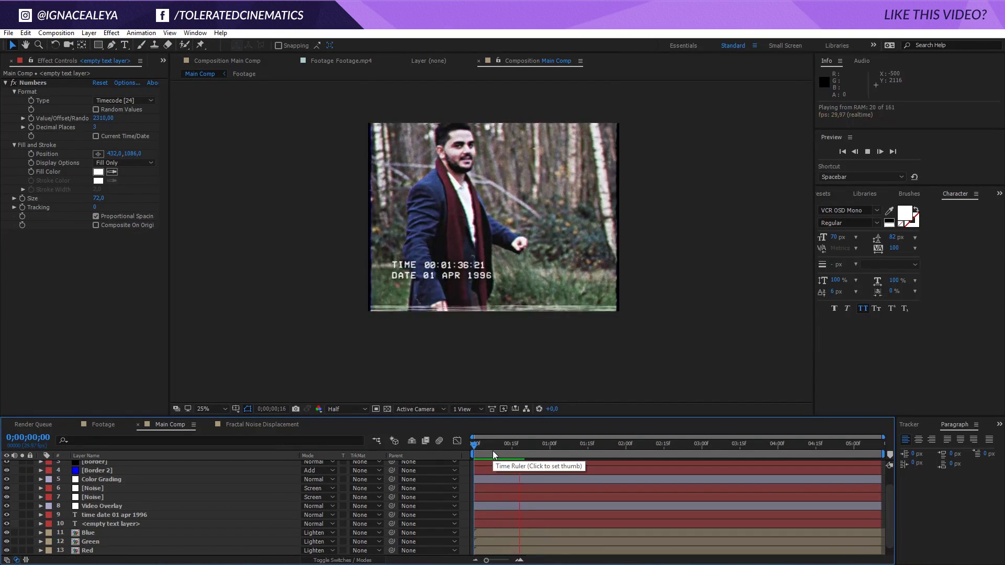
{"action": "left_click", "coordinate": [252, 424]}
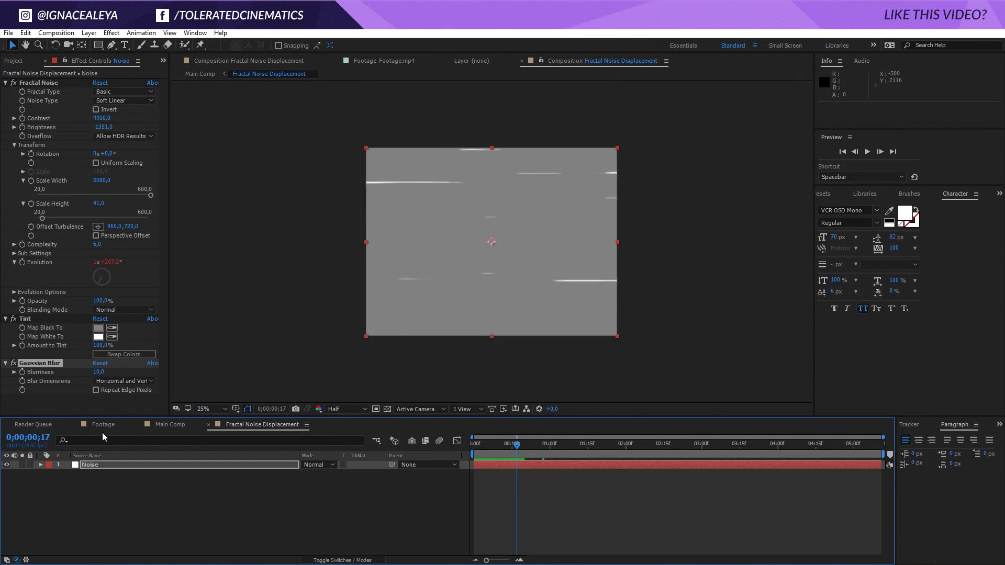
{"action": "left_click", "coordinate": [103, 425]}
{"action": "key", "text": "period"}
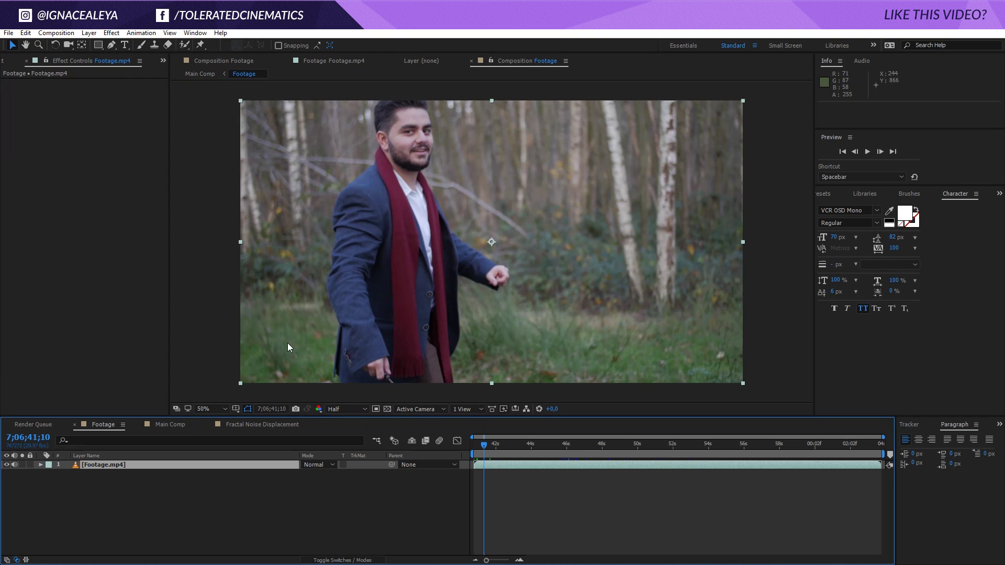
{"action": "left_click", "coordinate": [167, 425]}
{"action": "key", "text": "period"}
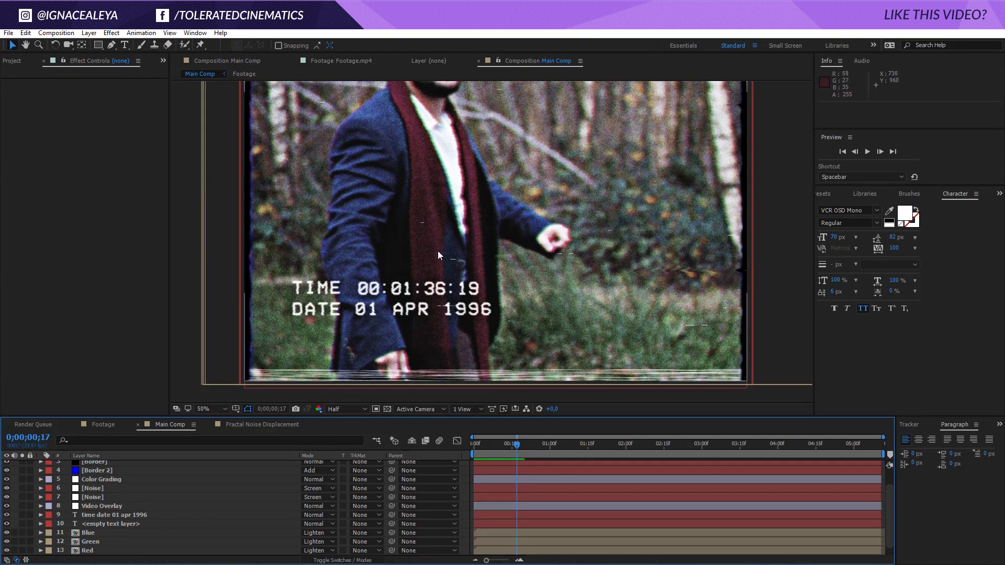
{"action": "key", "text": "comma"}
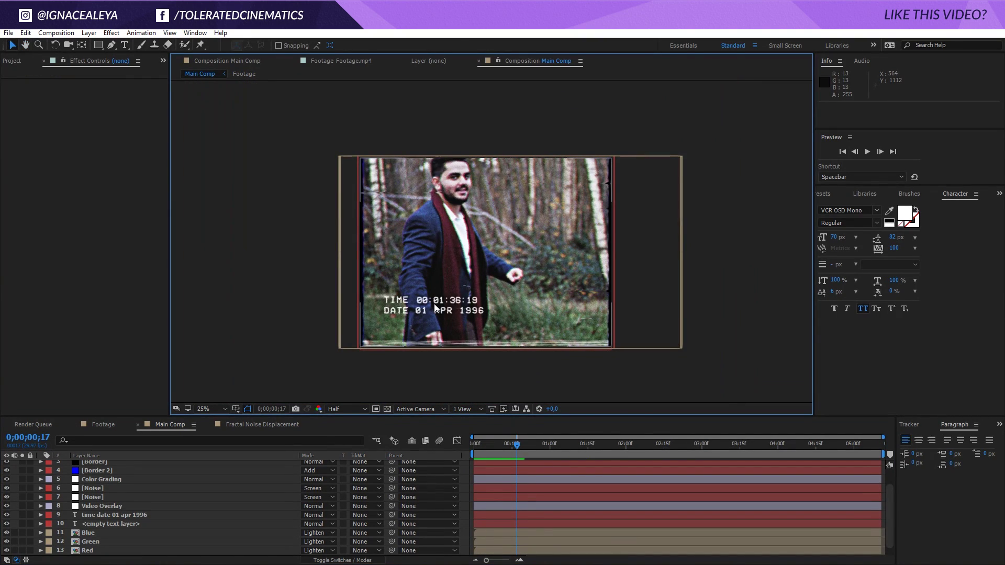